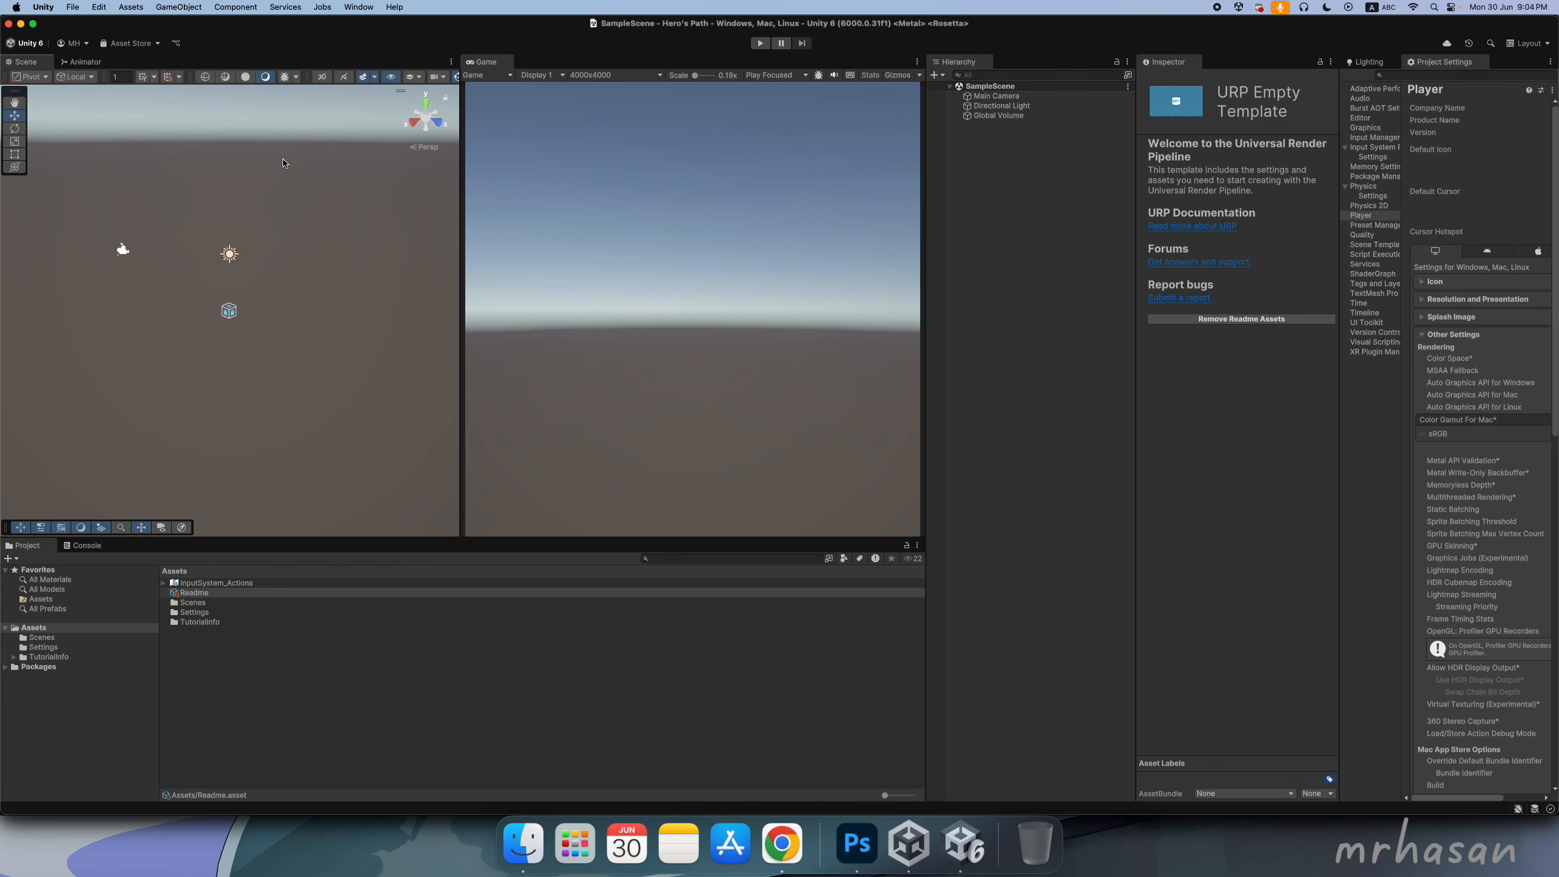
{"action": "right_click_drag", "start_coordinate": [128, 436], "coordinate": [211, 363]}
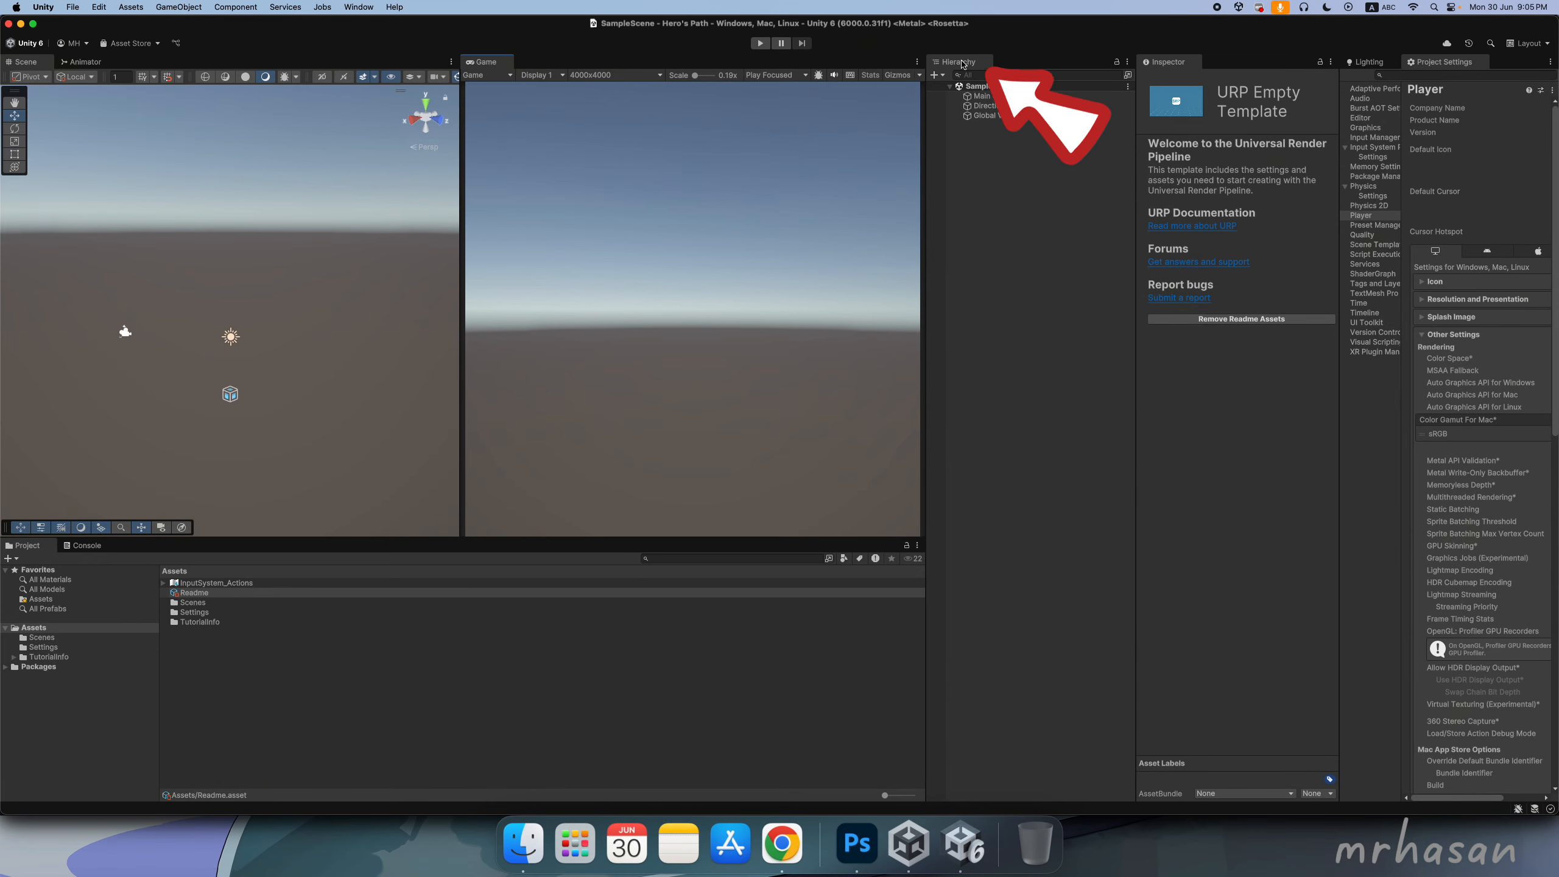
{"action": "left_click", "coordinate": [1004, 139]}
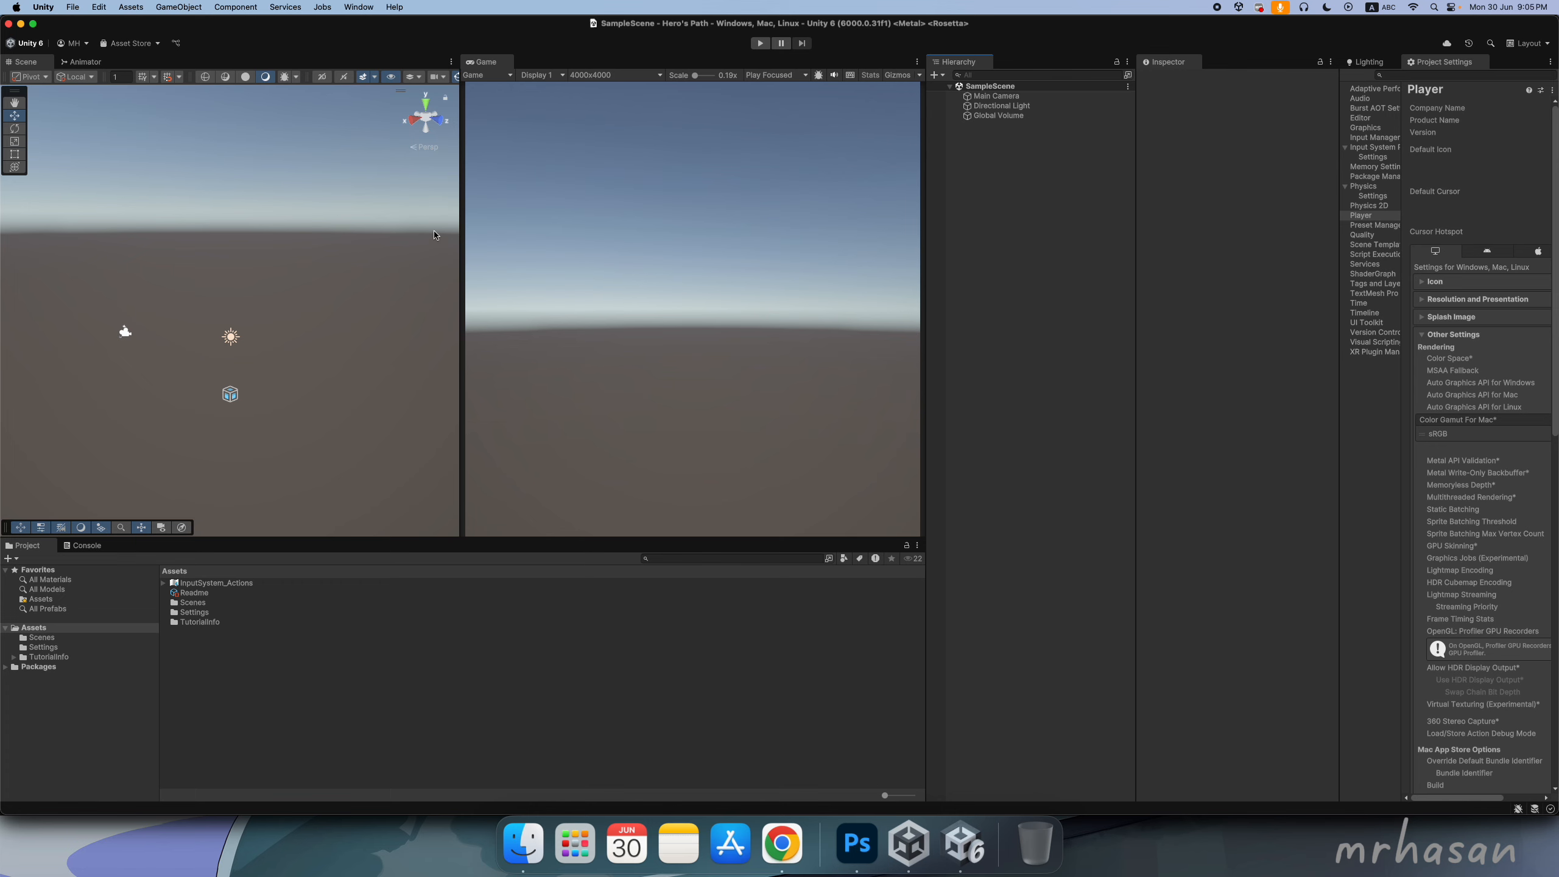
{"action": "left_click_drag", "start_coordinate": [125, 253], "coordinate": [353, 473]}
{"action": "left_click", "coordinate": [354, 472]}
- Frame the Main Camera, Directional Light and Global Volume one after another in the Scene view
{"action": "double_click", "coordinate": [996, 95]}
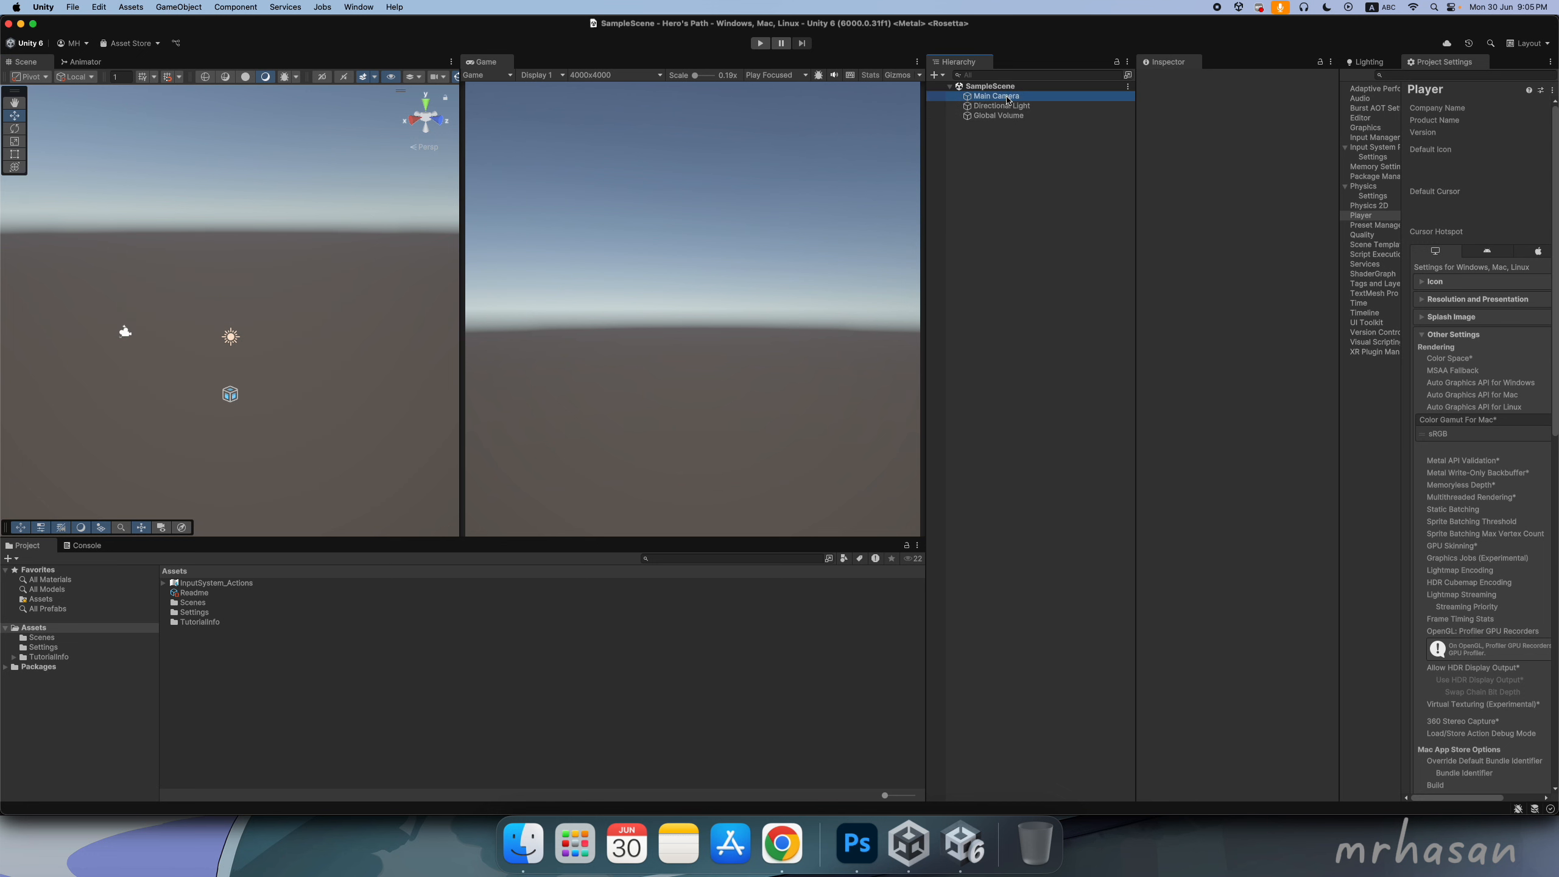
{"action": "double_click", "coordinate": [1001, 106]}
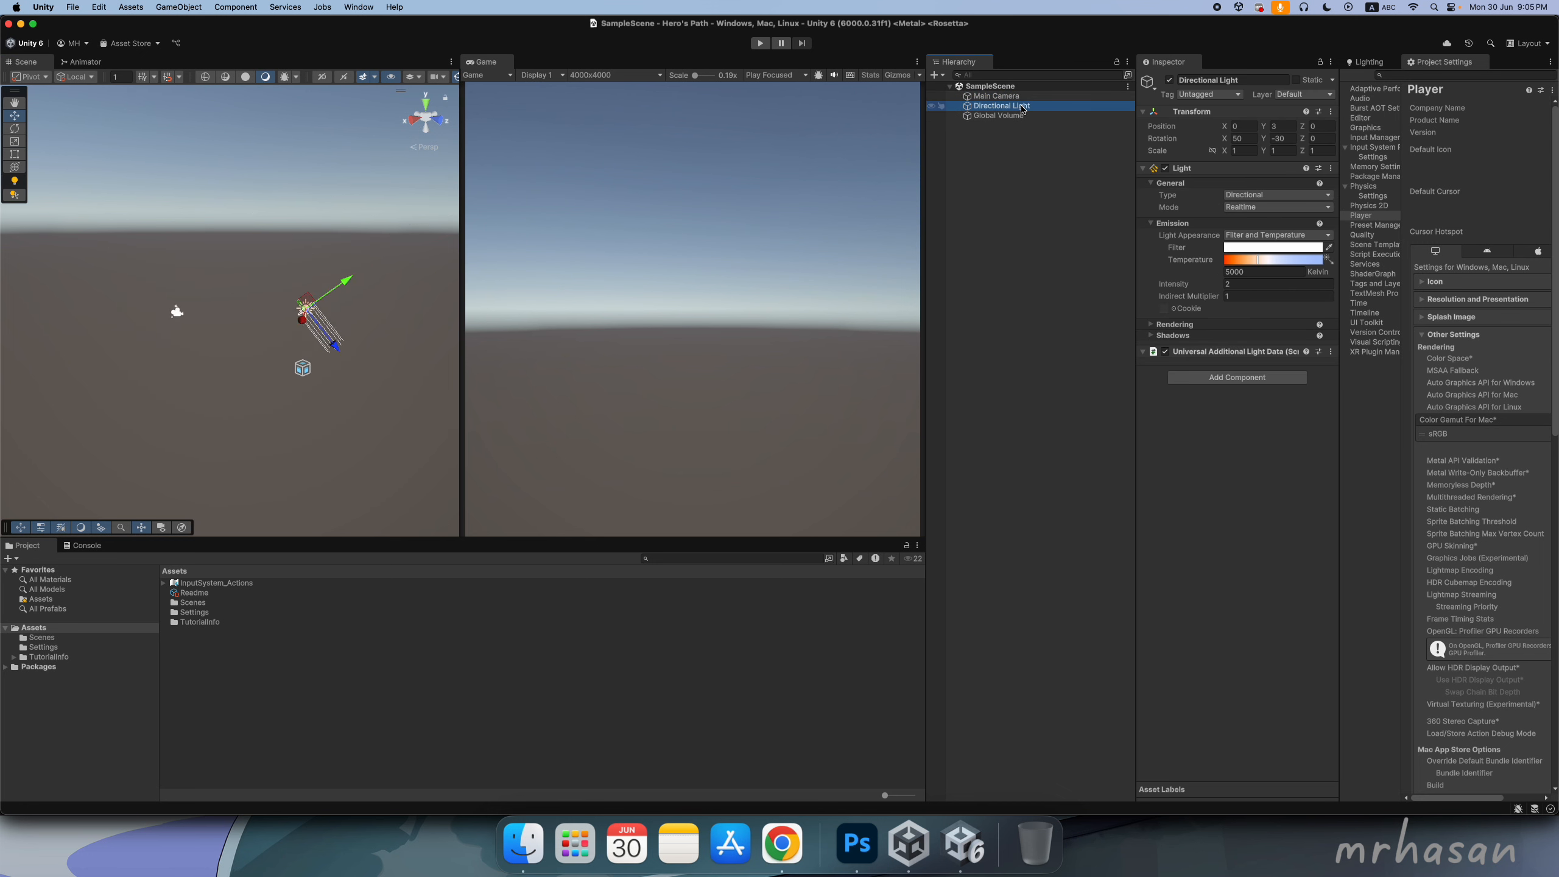
{"action": "double_click", "coordinate": [1016, 116]}
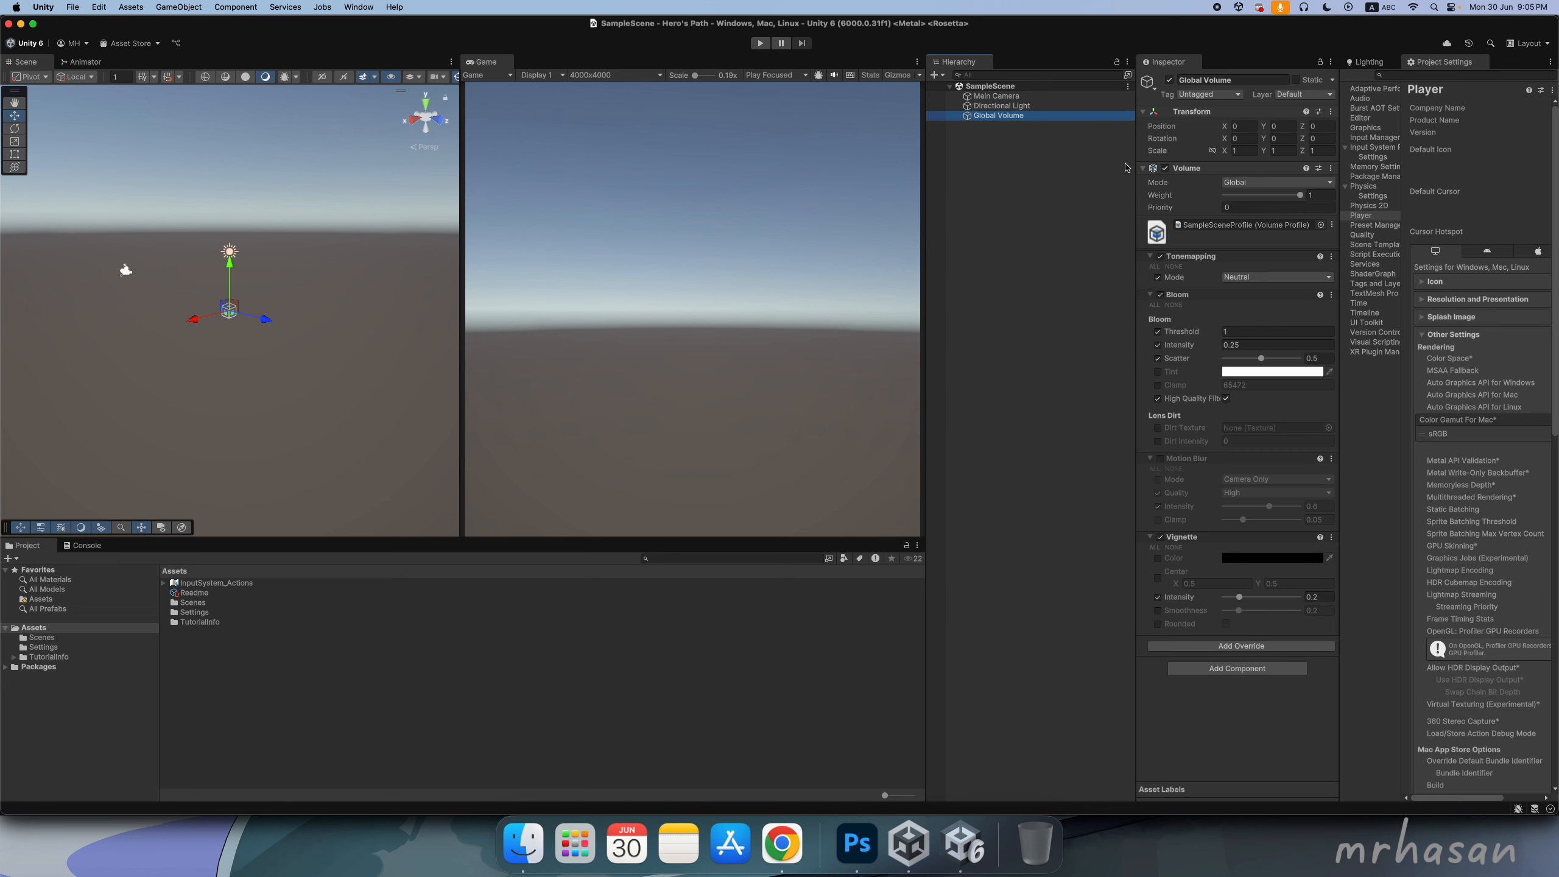
{"action": "double_click", "coordinate": [995, 95]}
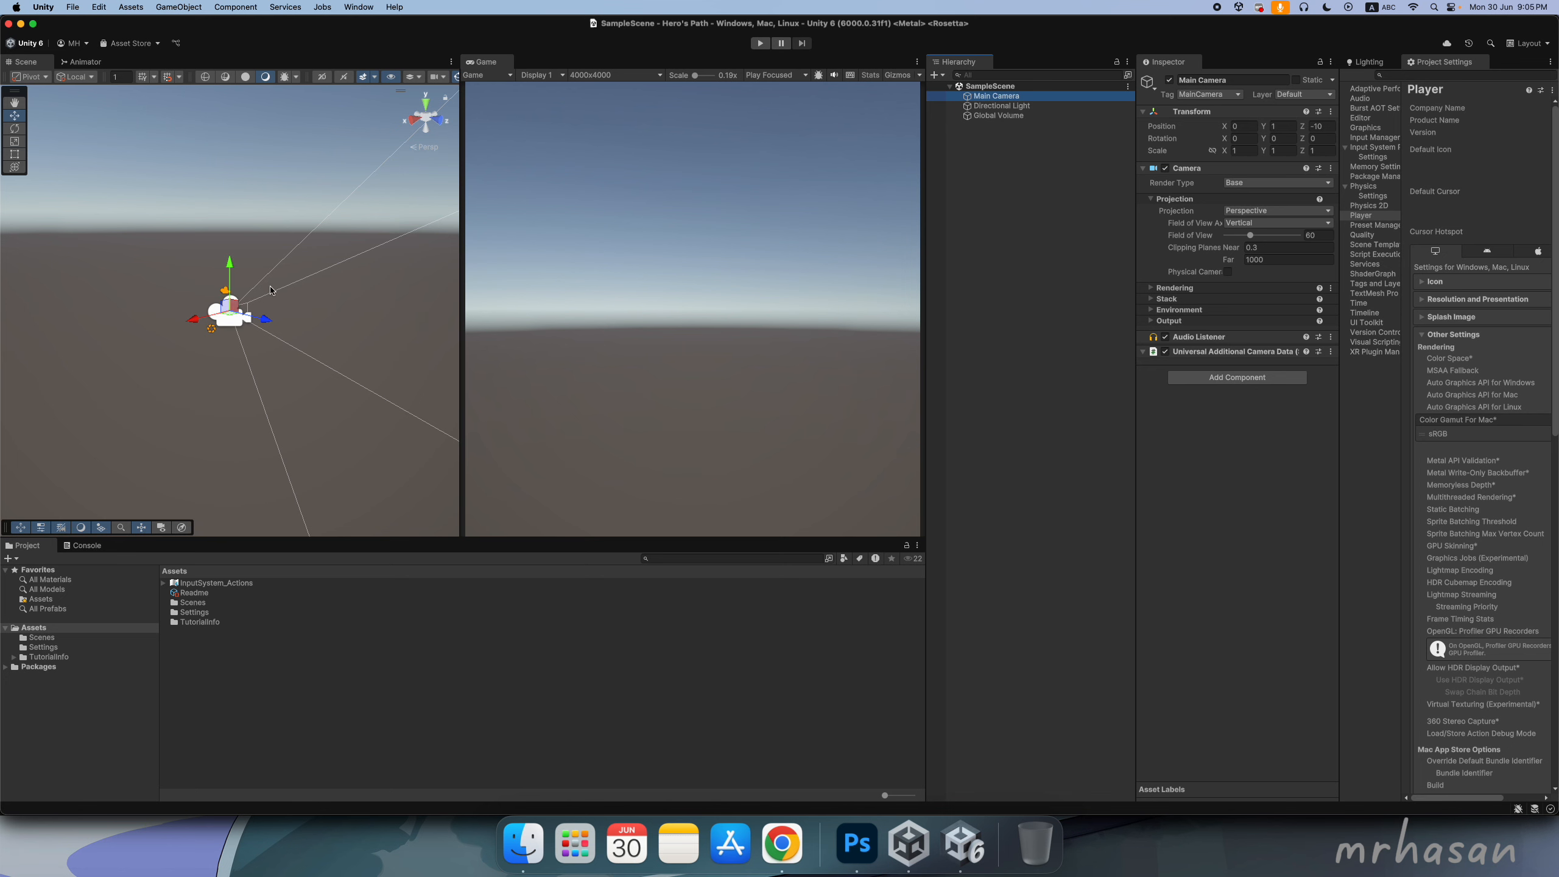
{"action": "left_click", "coordinate": [1023, 106]}
{"action": "left_click", "coordinate": [1016, 96]}
{"action": "left_click", "coordinate": [885, 155]}
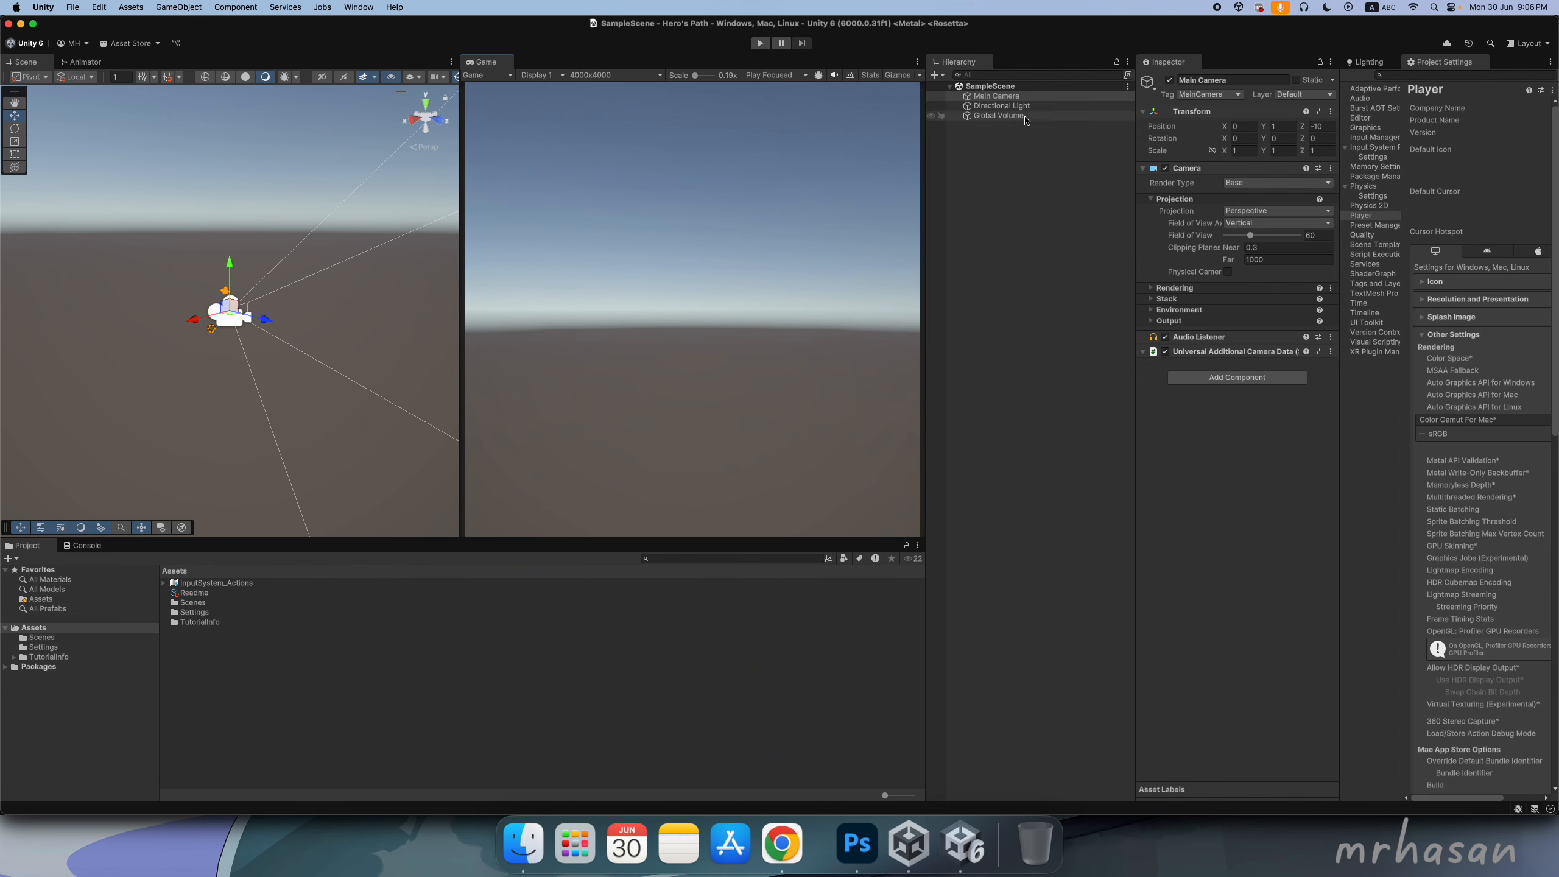
- Inspect the component properties of the Main Camera, Directional Light and Global Volume in turn
{"action": "left_click", "coordinate": [1021, 145]}
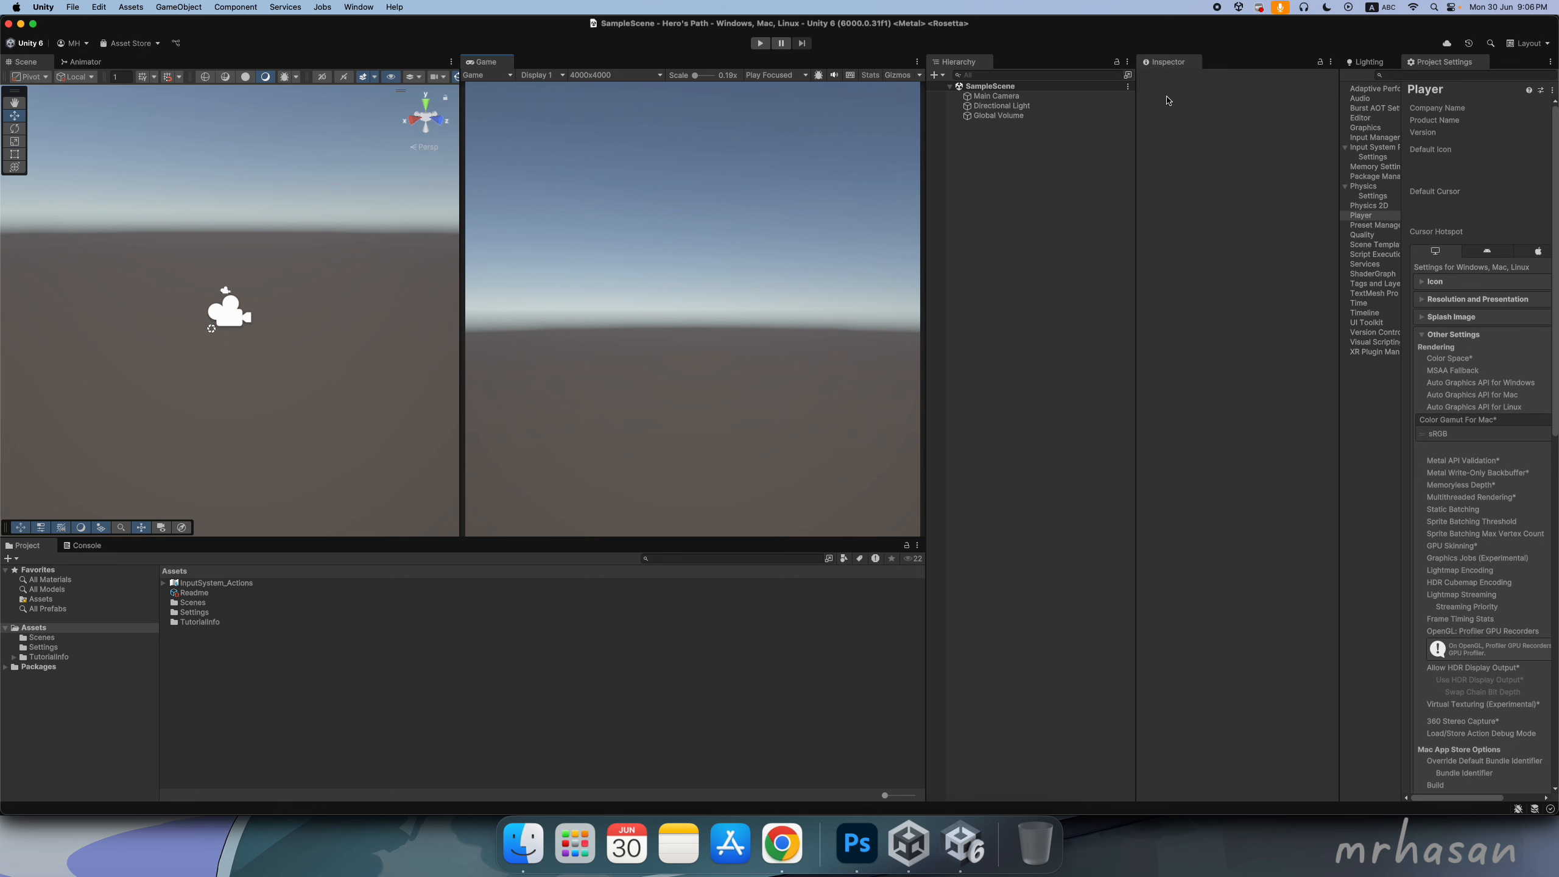
{"action": "left_click", "coordinate": [1016, 99]}
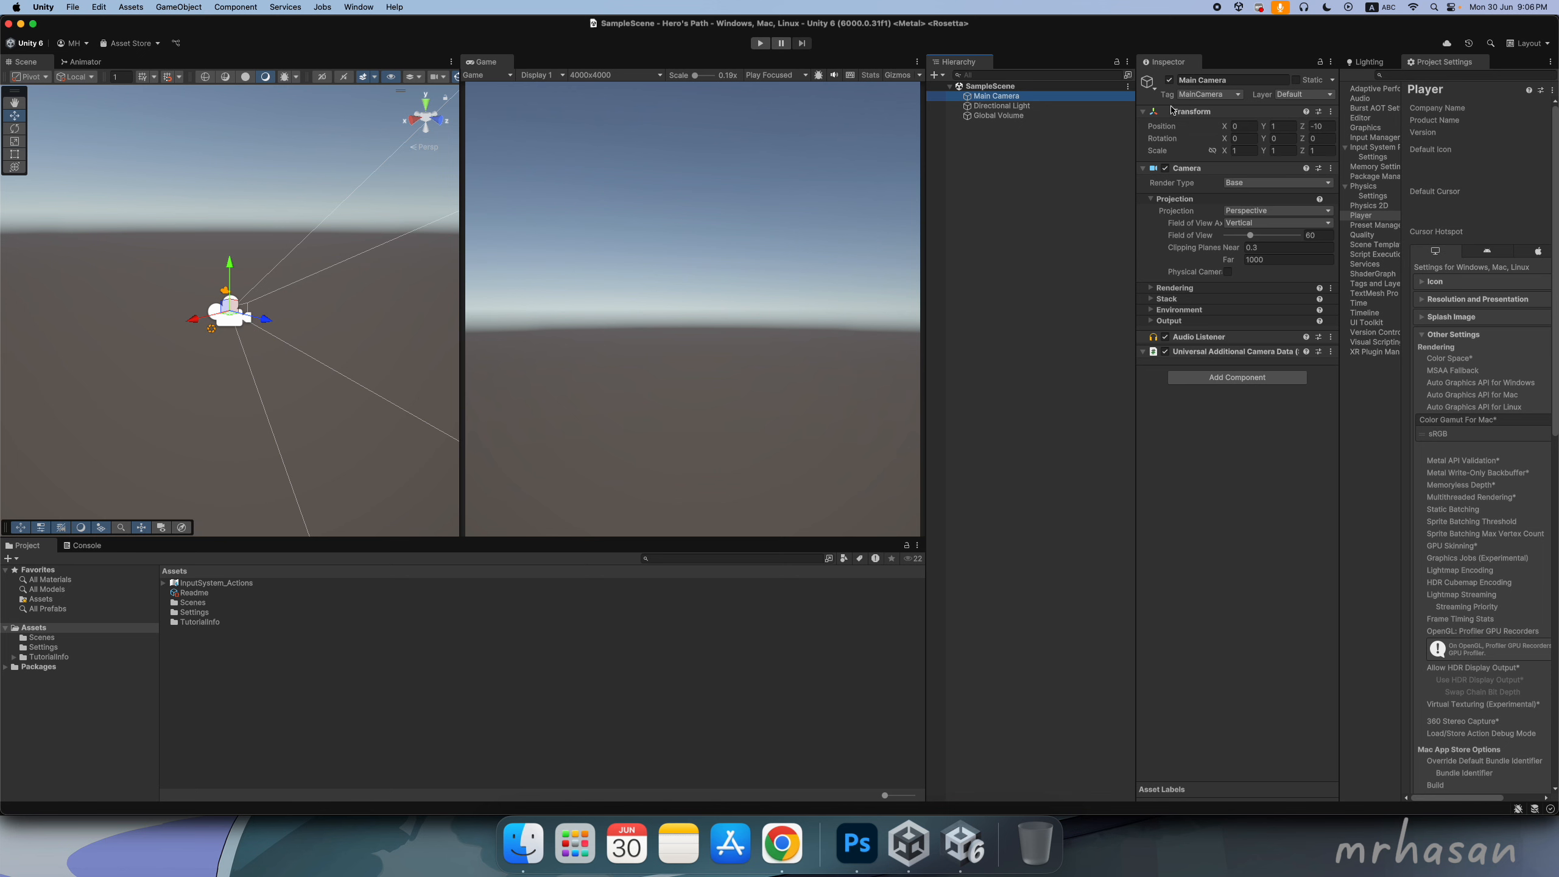
{"action": "left_click", "coordinate": [999, 106]}
{"action": "left_click", "coordinate": [996, 116]}
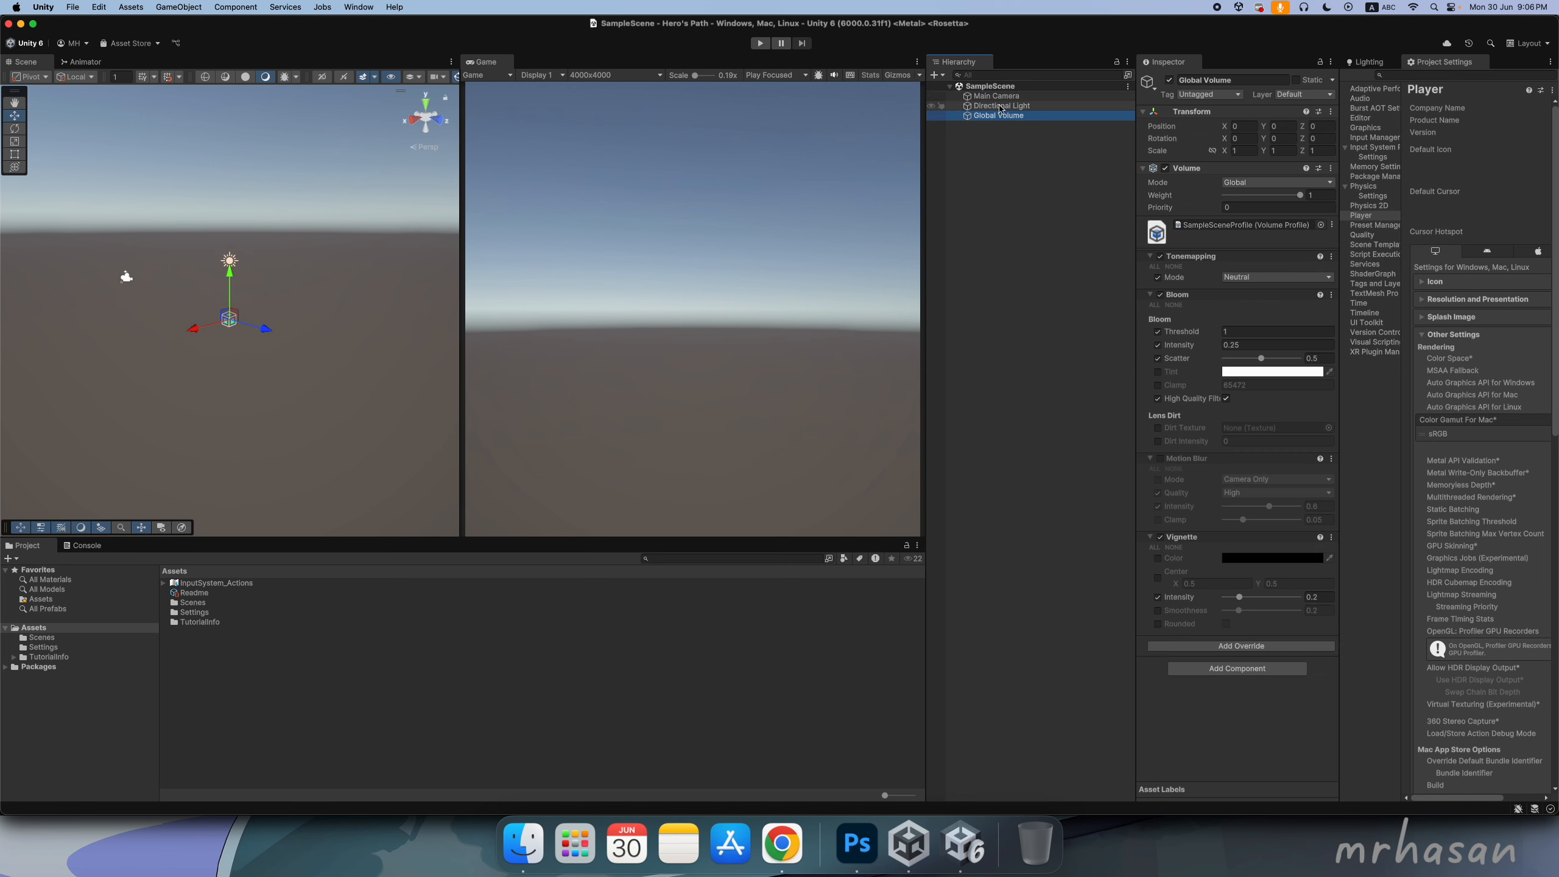
{"action": "left_click", "coordinate": [996, 96]}
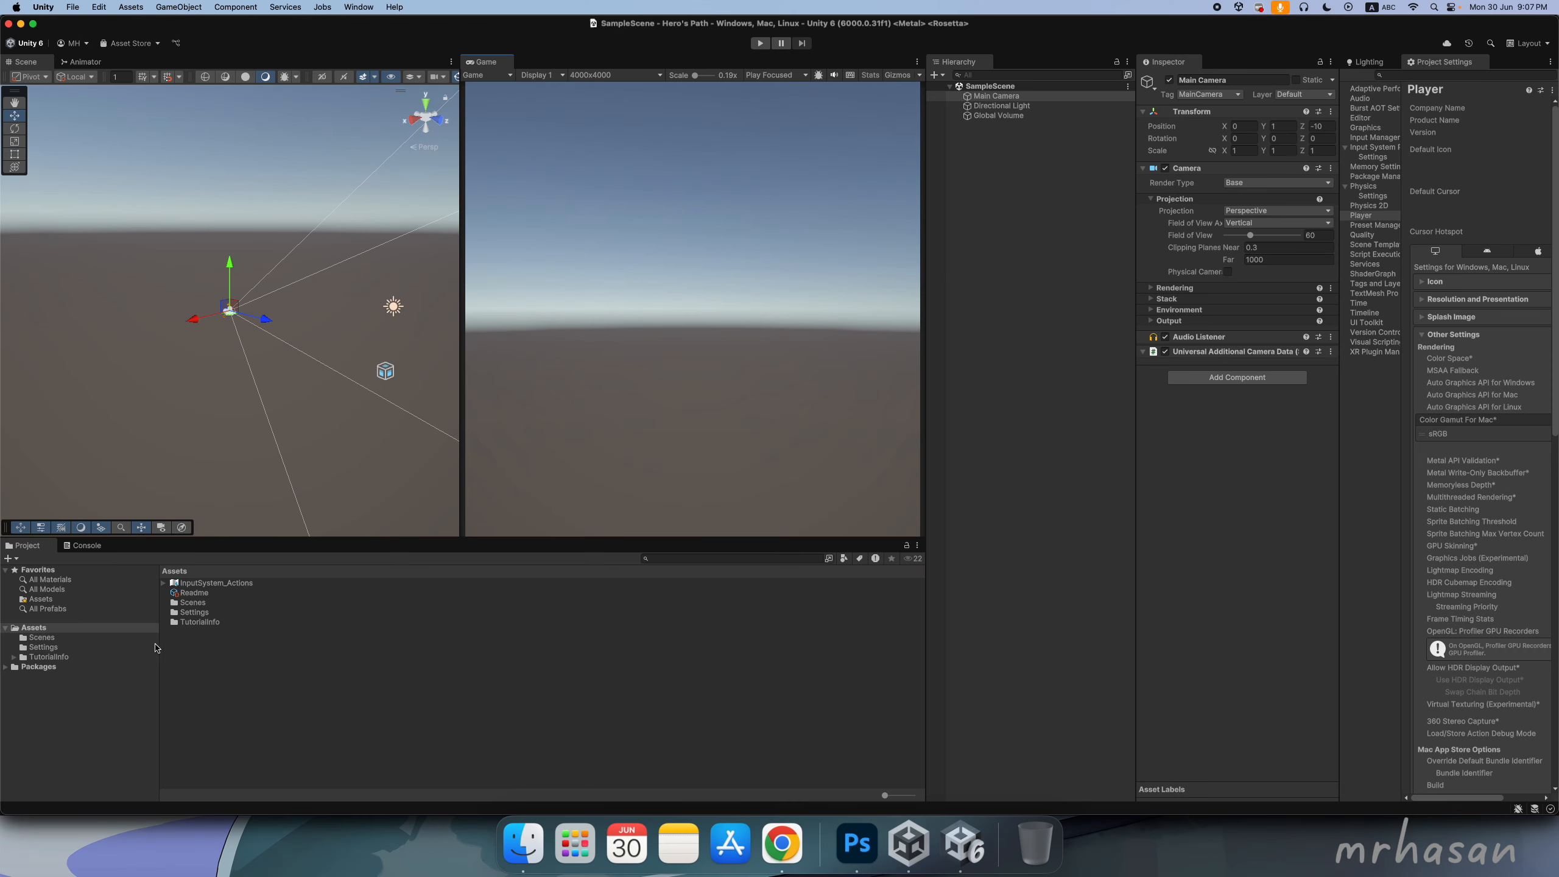
- Look through the project's Scenes and Settings folders and return to the root Assets folder
{"action": "left_click", "coordinate": [42, 549]}
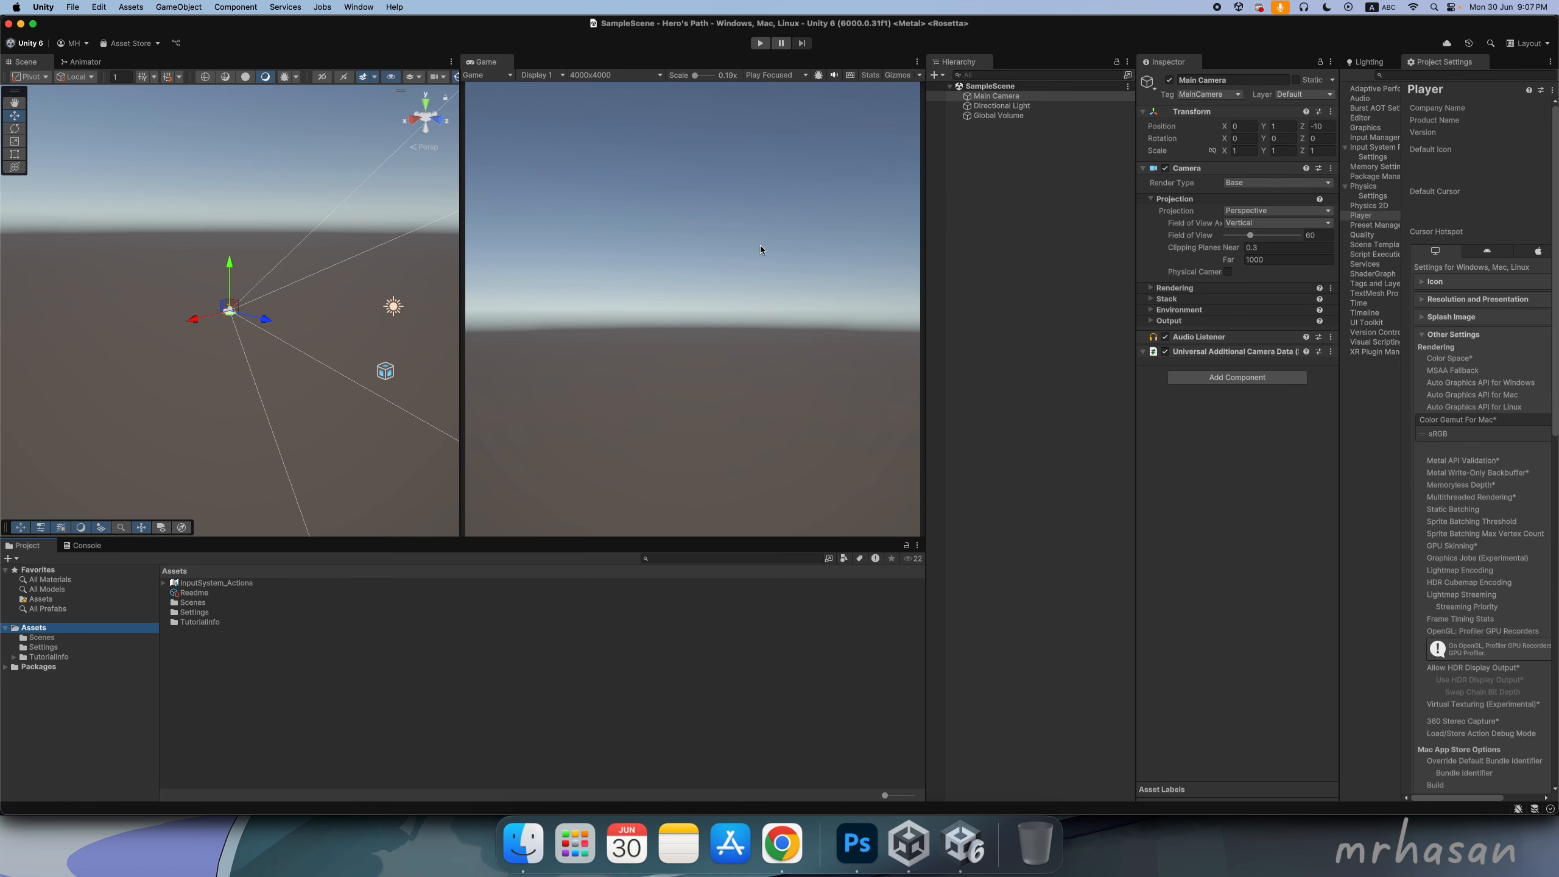
{"action": "left_click", "coordinate": [54, 638]}
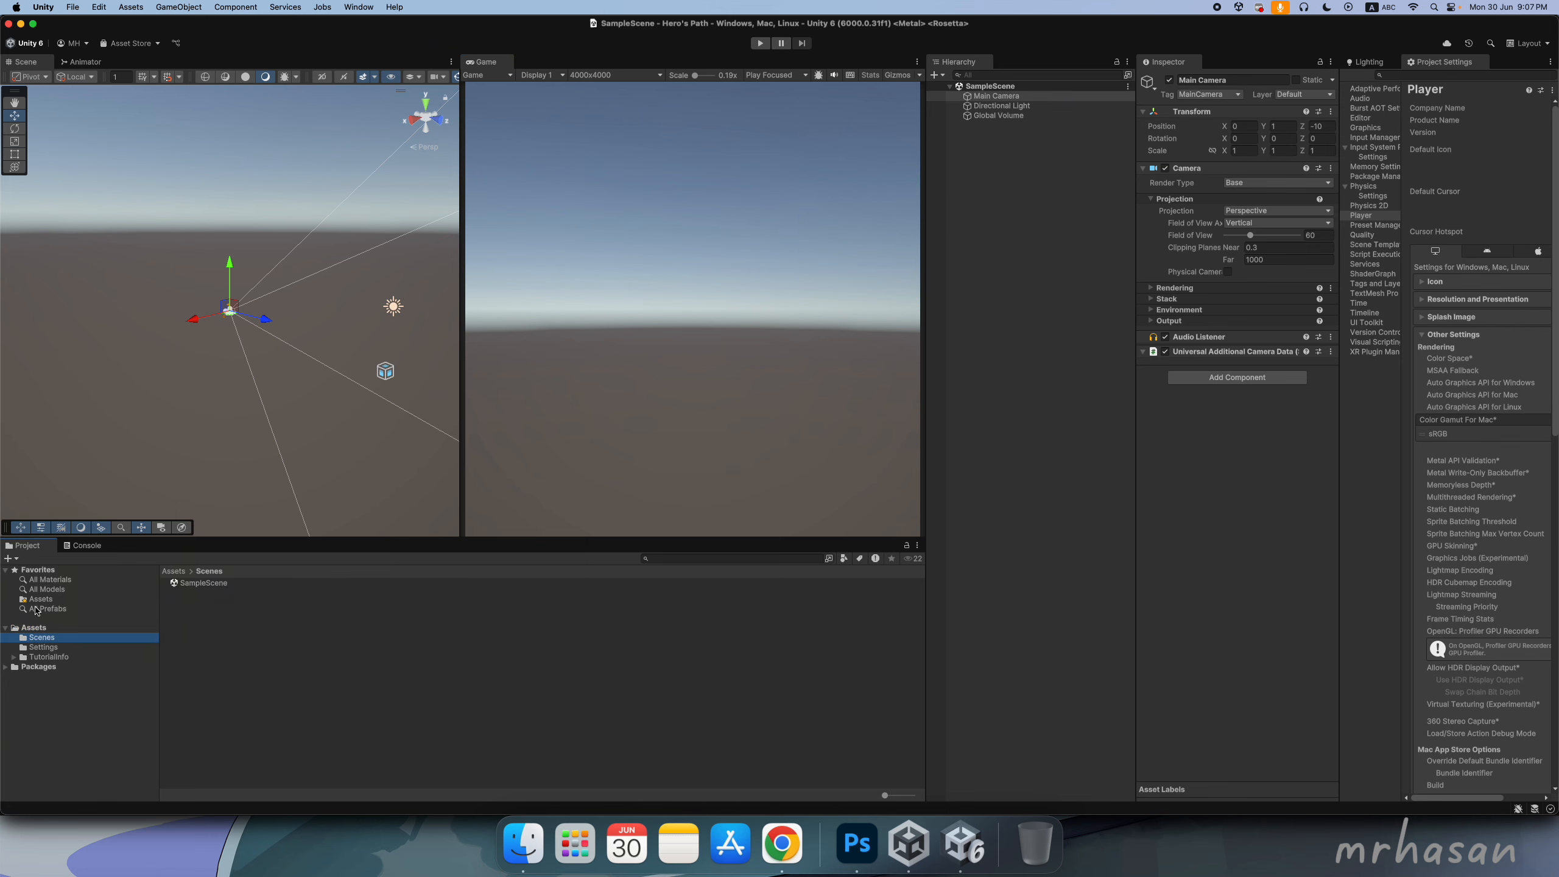
{"action": "left_click", "coordinate": [44, 628]}
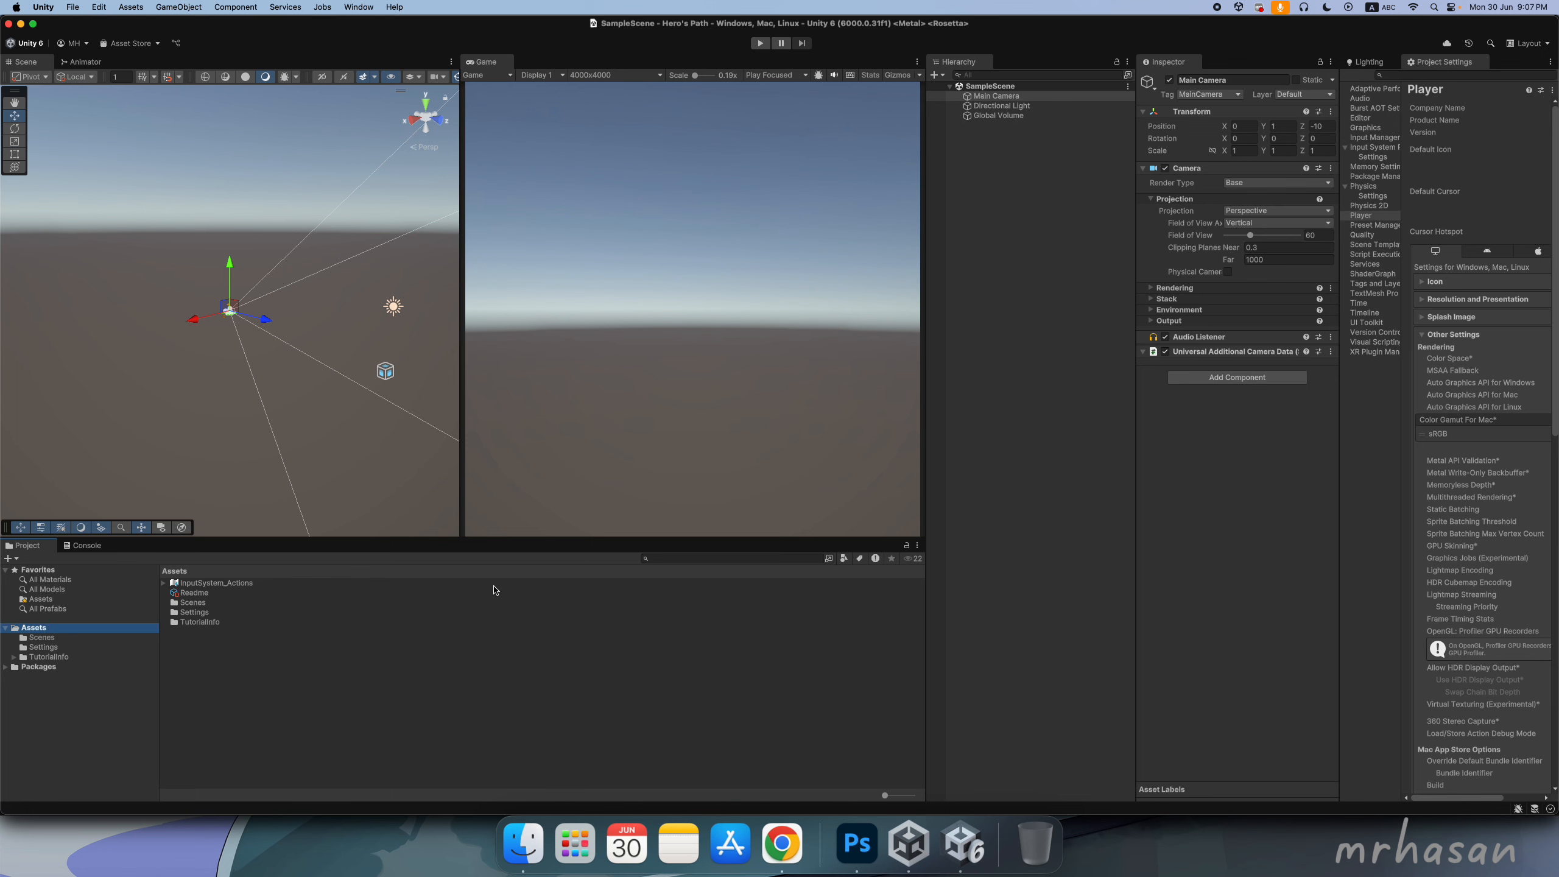
{"action": "left_click", "coordinate": [82, 647]}
{"action": "left_click", "coordinate": [82, 629]}
- Create a new folder named Scripts inside the root Assets folder
{"action": "right_click", "coordinate": [100, 628]}
{"action": "mouse_move", "coordinate": [165, 459]}
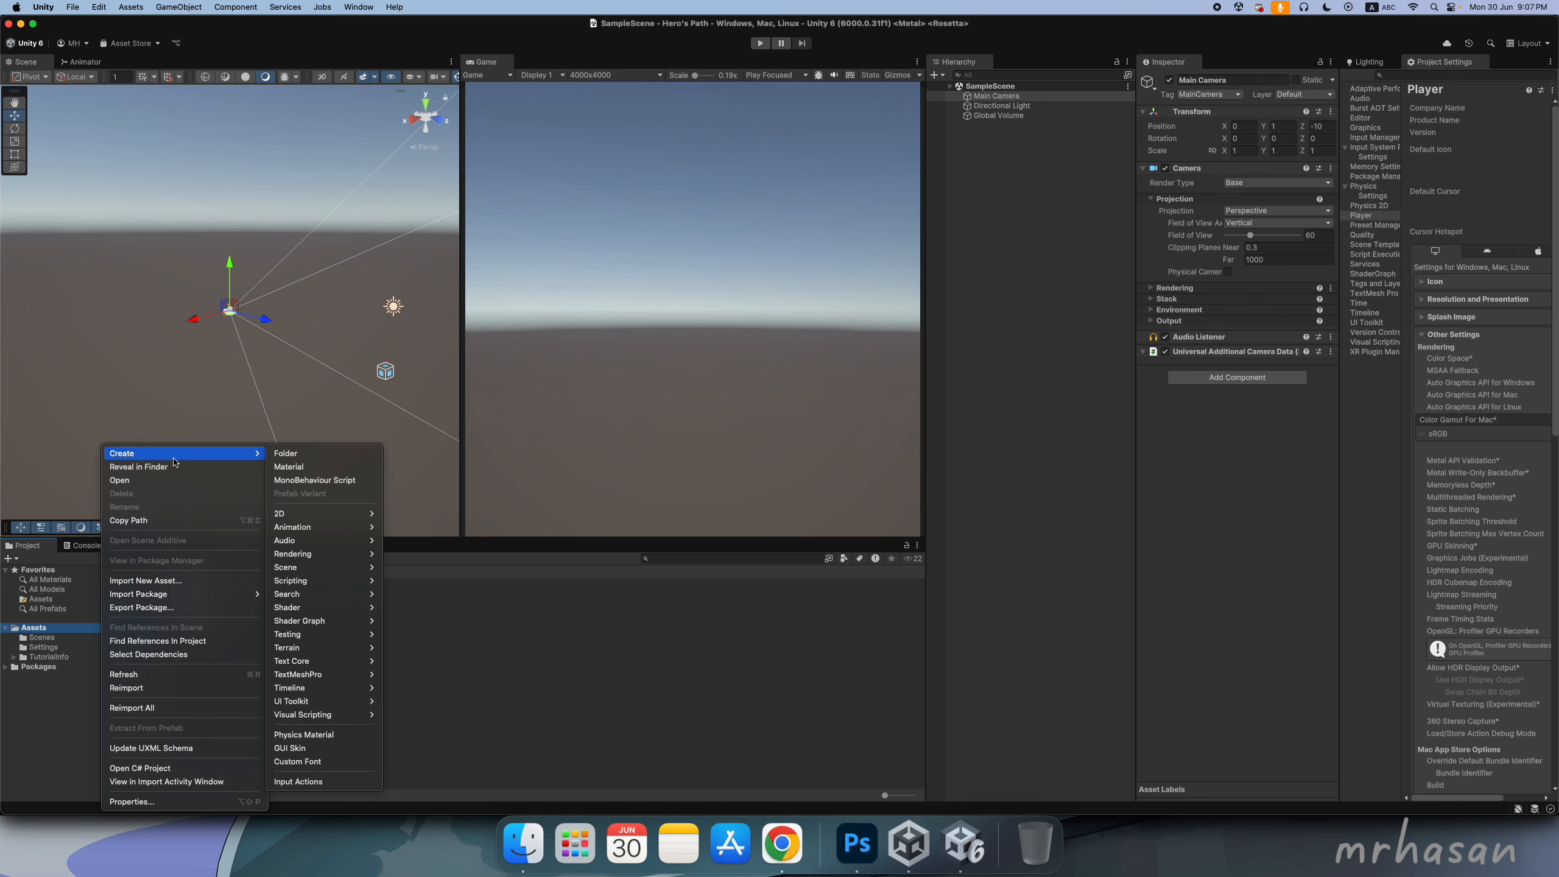
{"action": "left_click", "coordinate": [304, 456]}
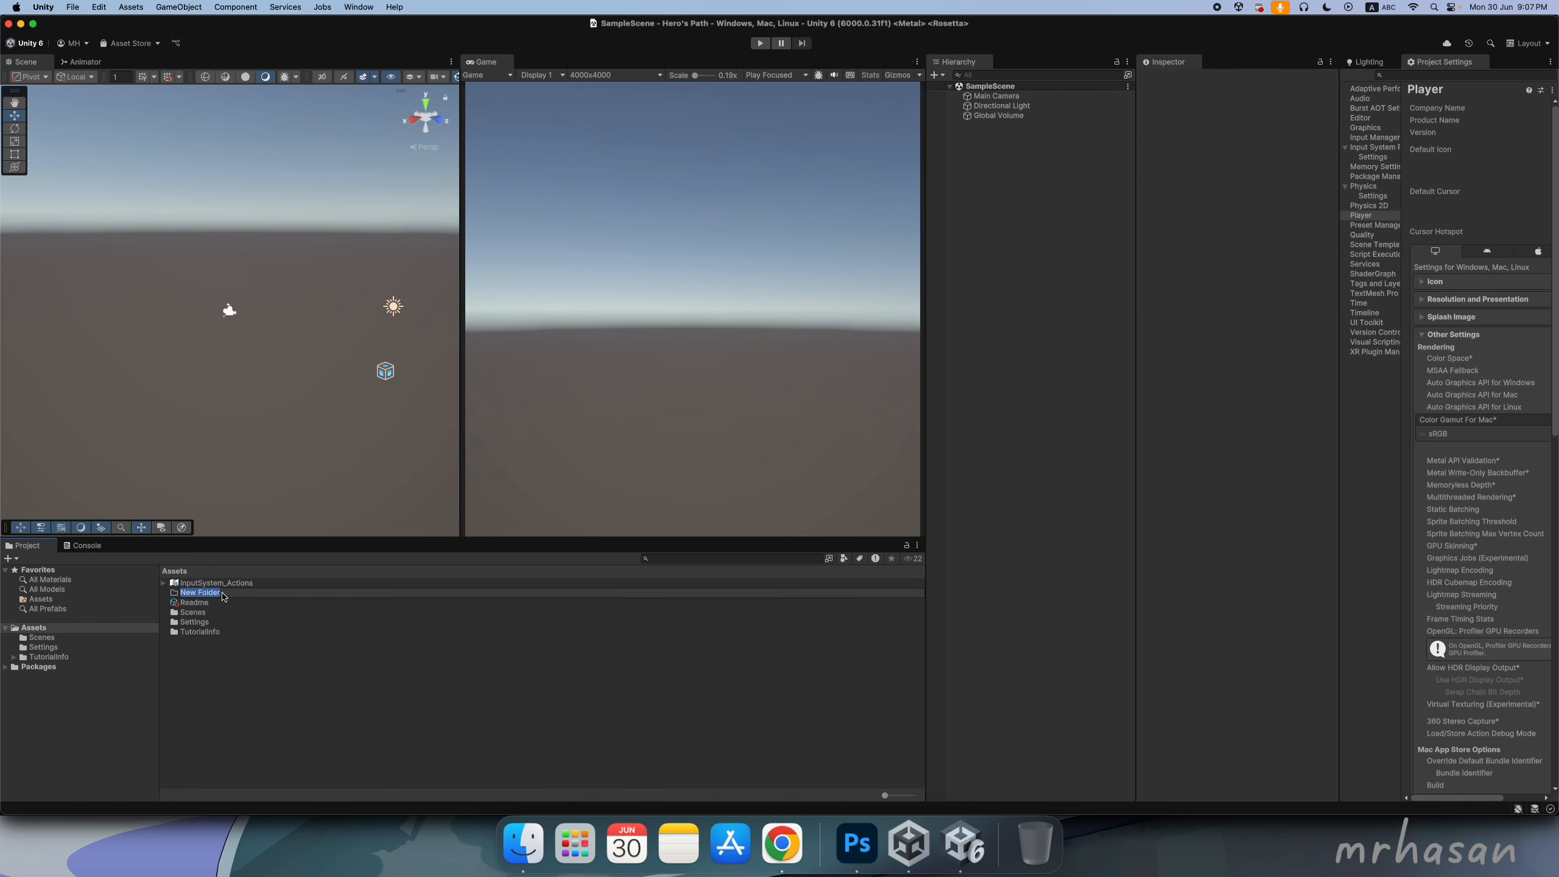
{"action": "double_click", "coordinate": [200, 593]}
{"action": "key", "text": "super+a"}
{"action": "type", "text": "S"}
{"action": "key", "text": "Return"}
- Create an empty C# script named Test in the Scripts folder and return to the Assets folder
{"action": "double_click", "coordinate": [198, 612]}
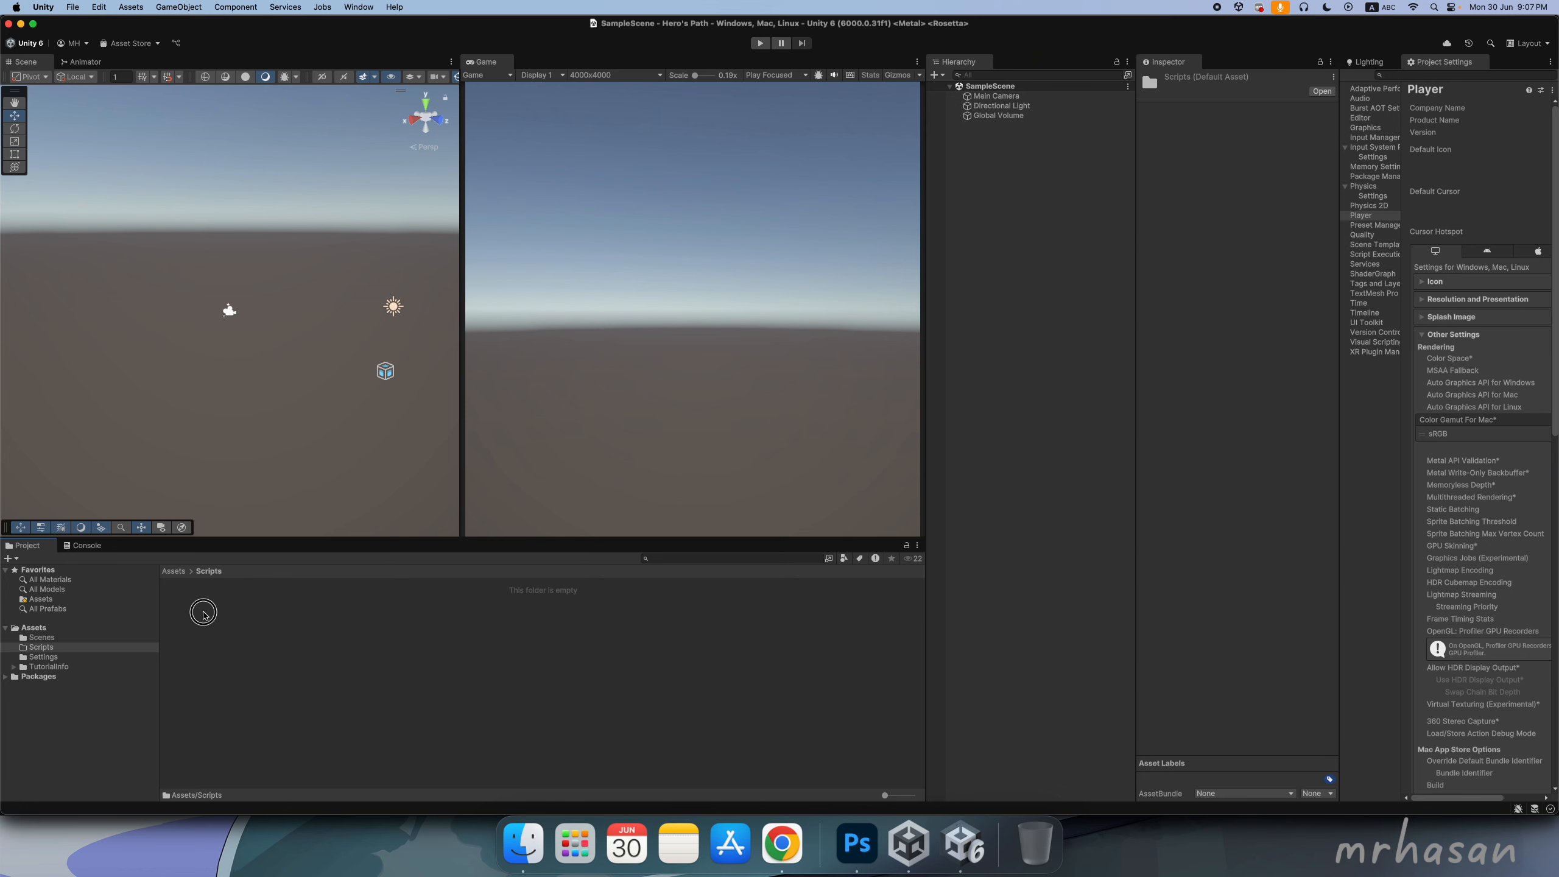
{"action": "right_click", "coordinate": [262, 614]}
{"action": "mouse_move", "coordinate": [380, 456]}
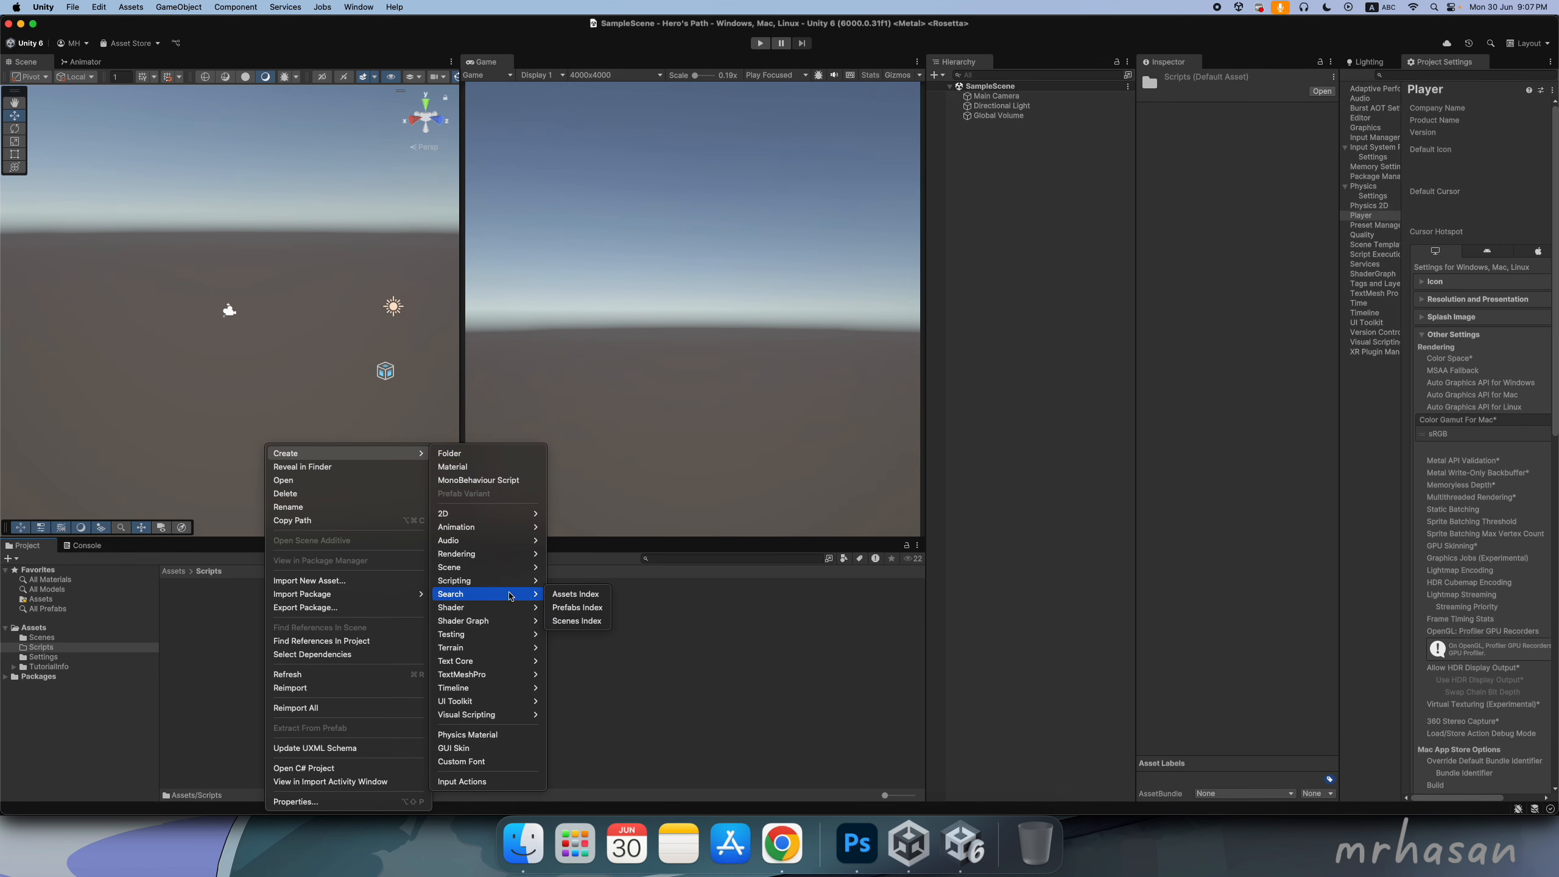
{"action": "mouse_move", "coordinate": [516, 581]}
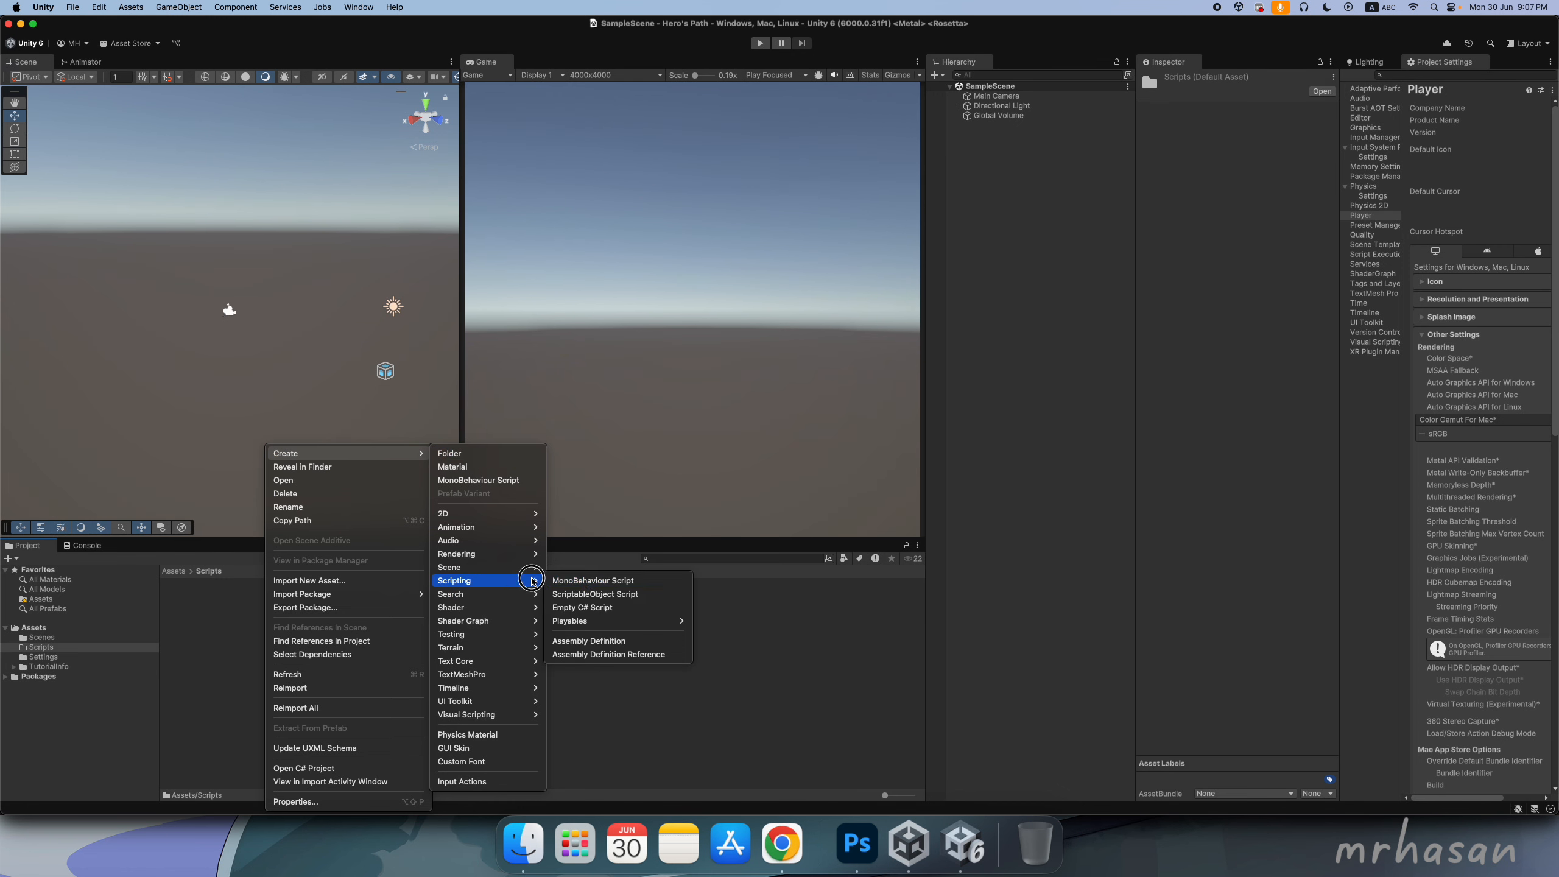
{"action": "left_click", "coordinate": [614, 608]}
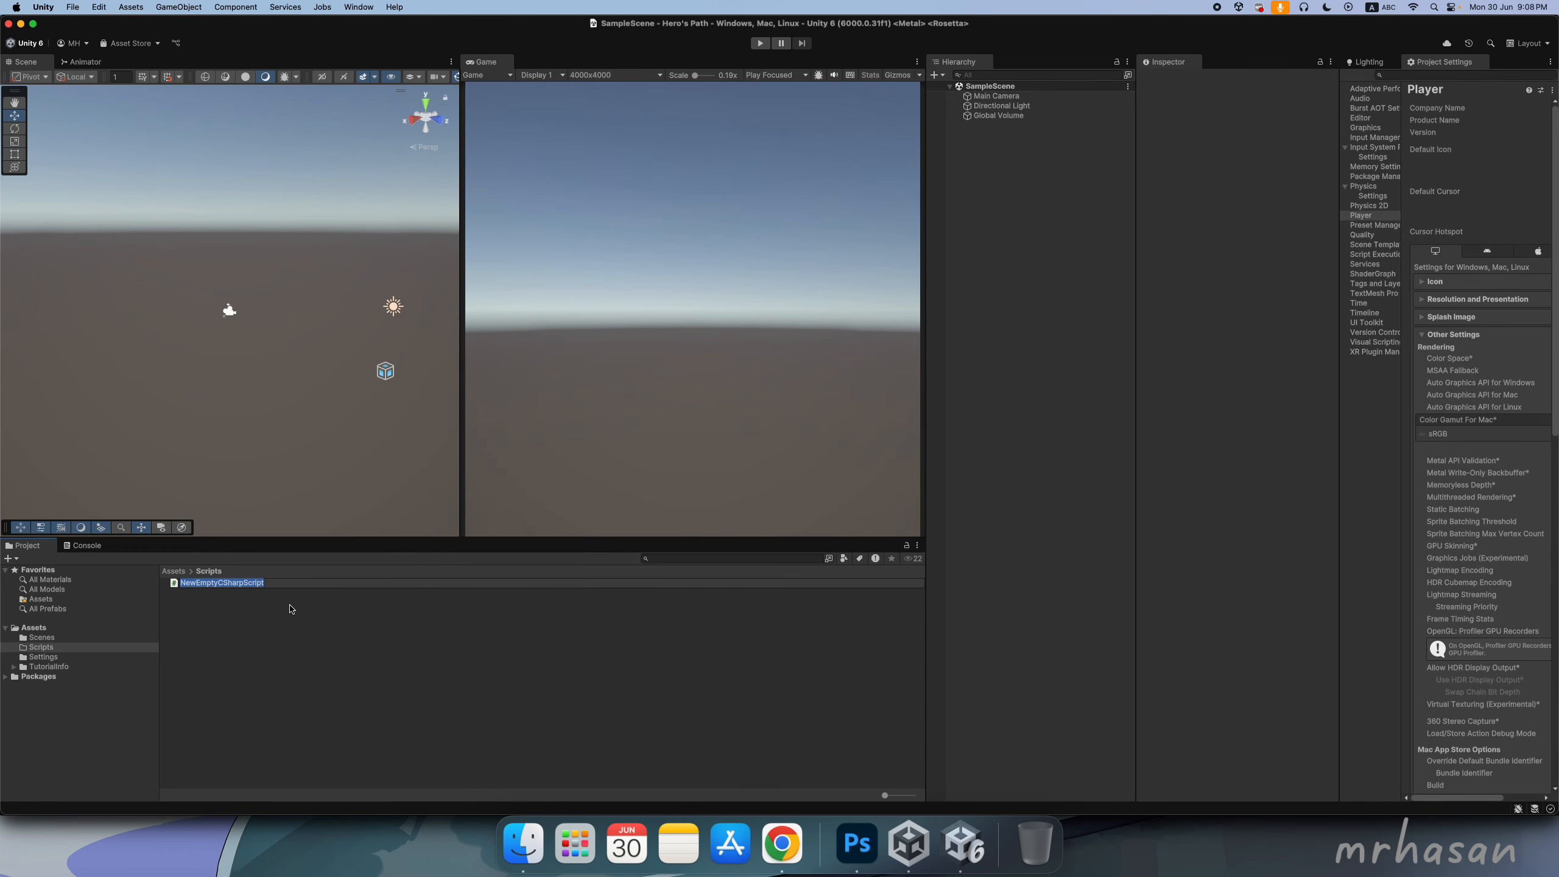
{"action": "type", "text": "Test"}
{"action": "key", "text": "Return"}
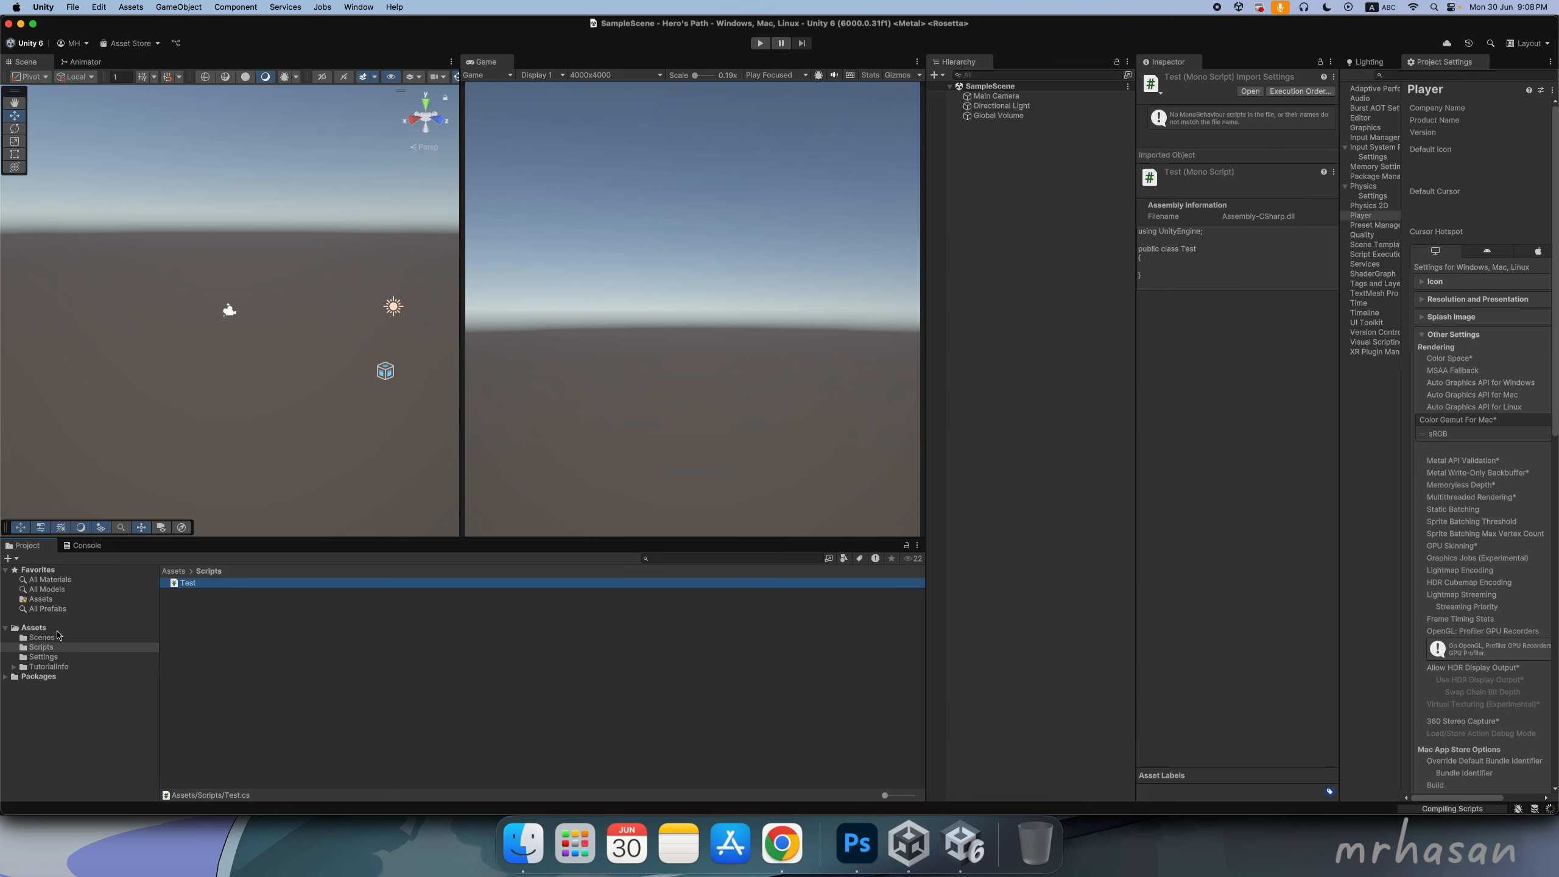
{"action": "left_click", "coordinate": [30, 627]}
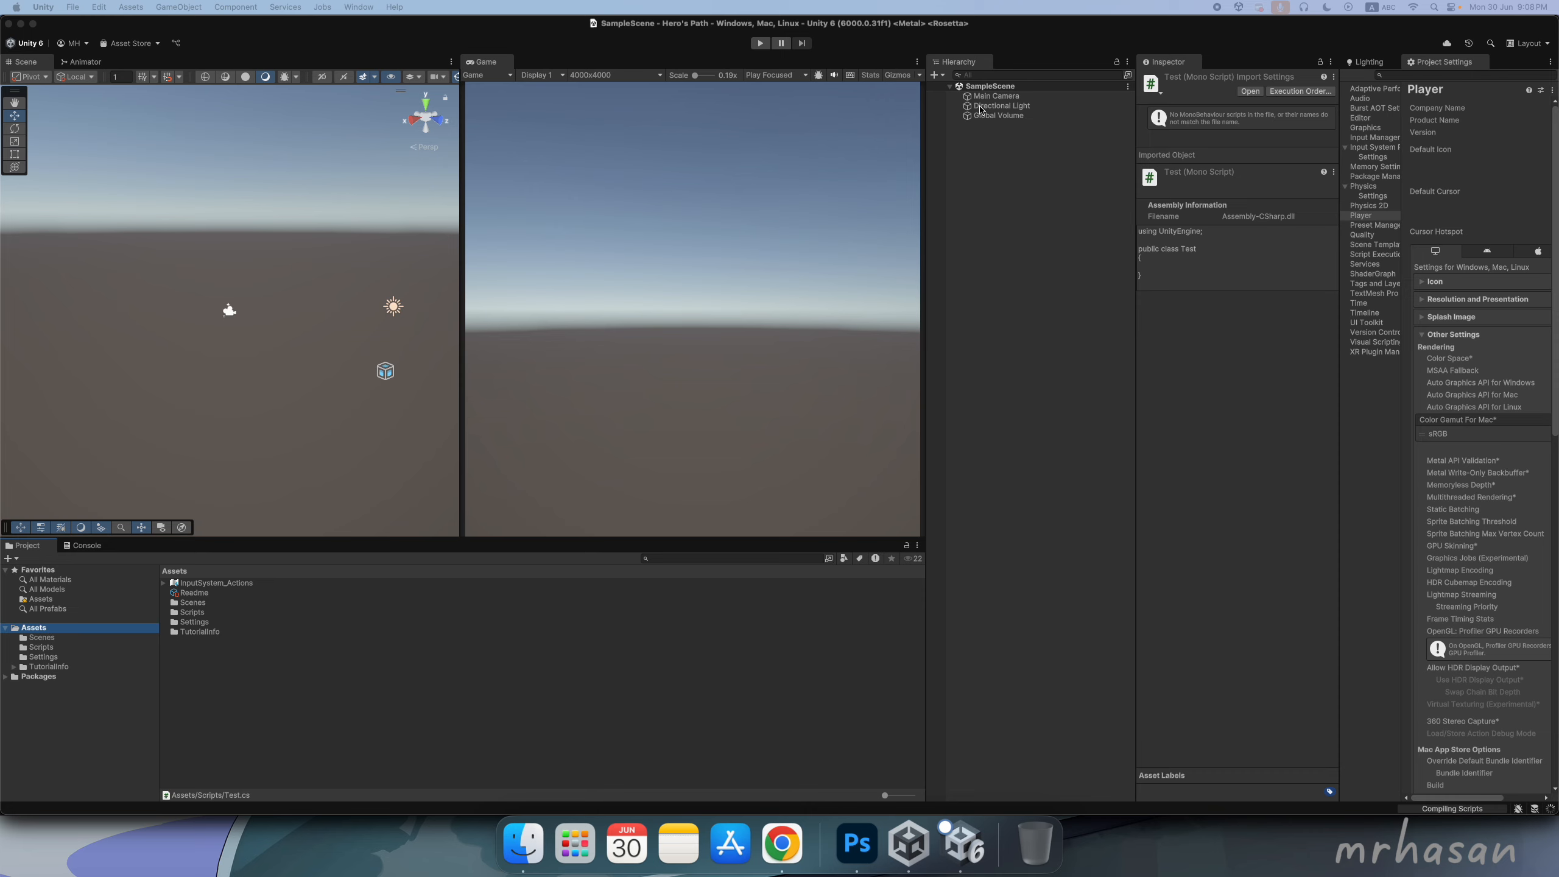
- View the Console's message area and return to the project's asset files
{"action": "left_click", "coordinate": [234, 263]}
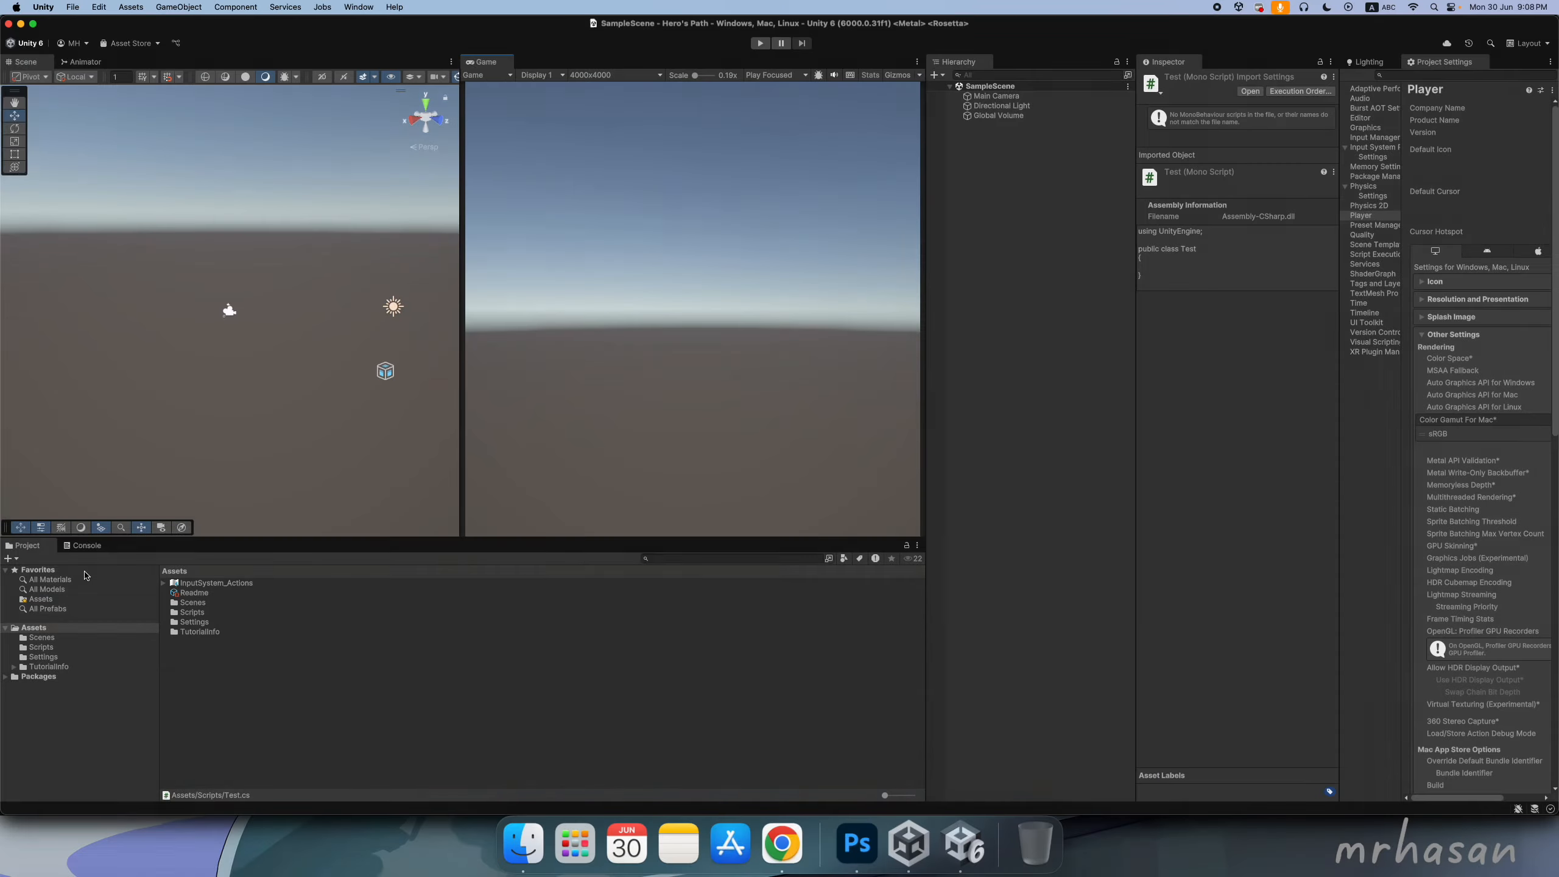
{"action": "left_click", "coordinate": [91, 549]}
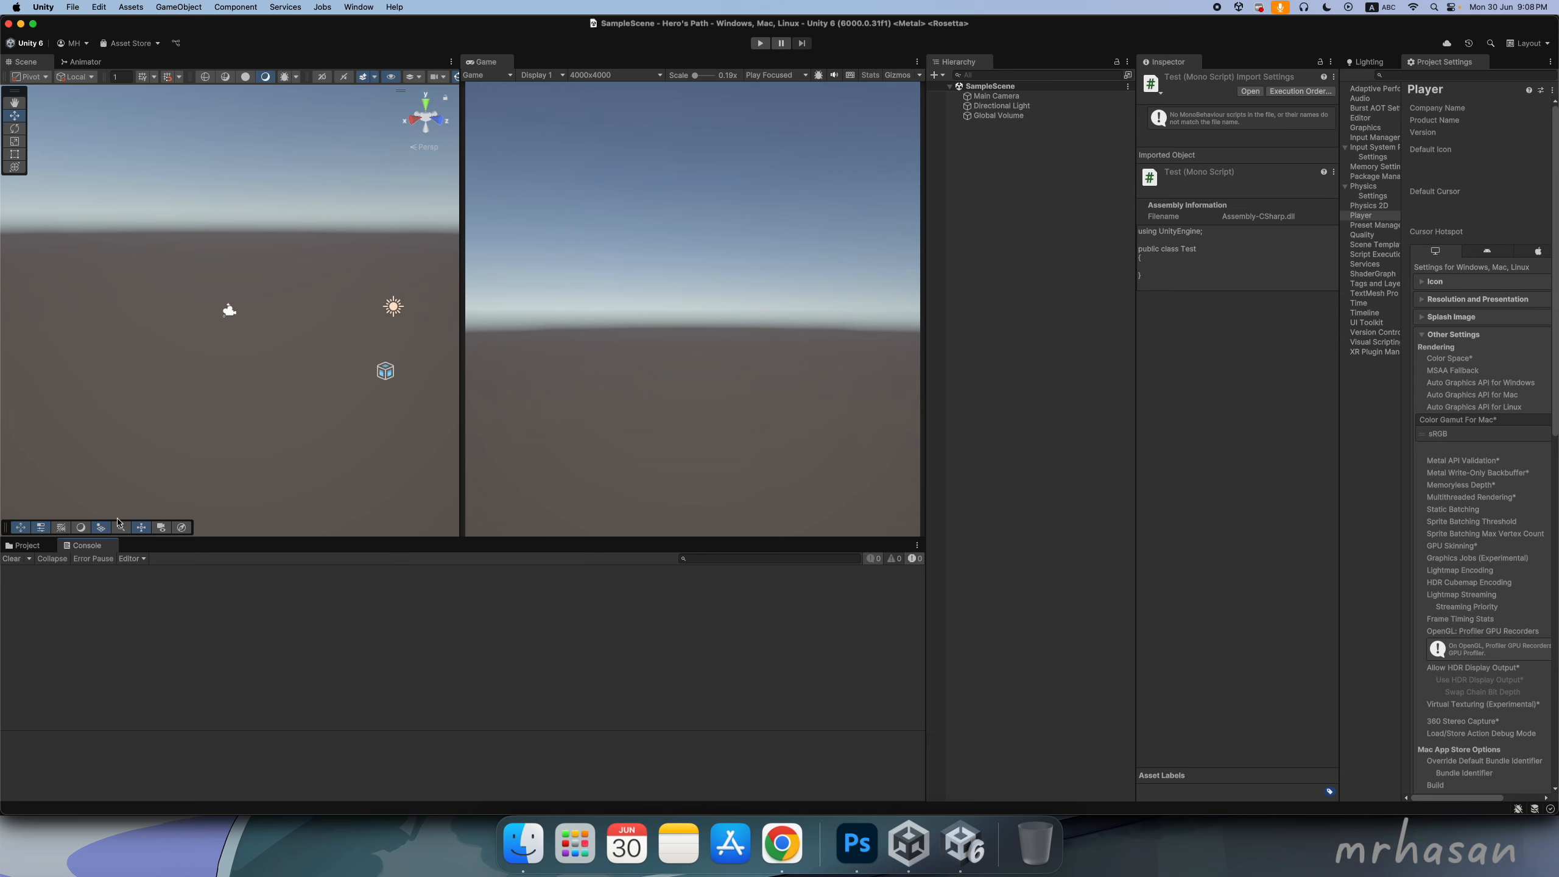
{"action": "left_click", "coordinate": [24, 544]}
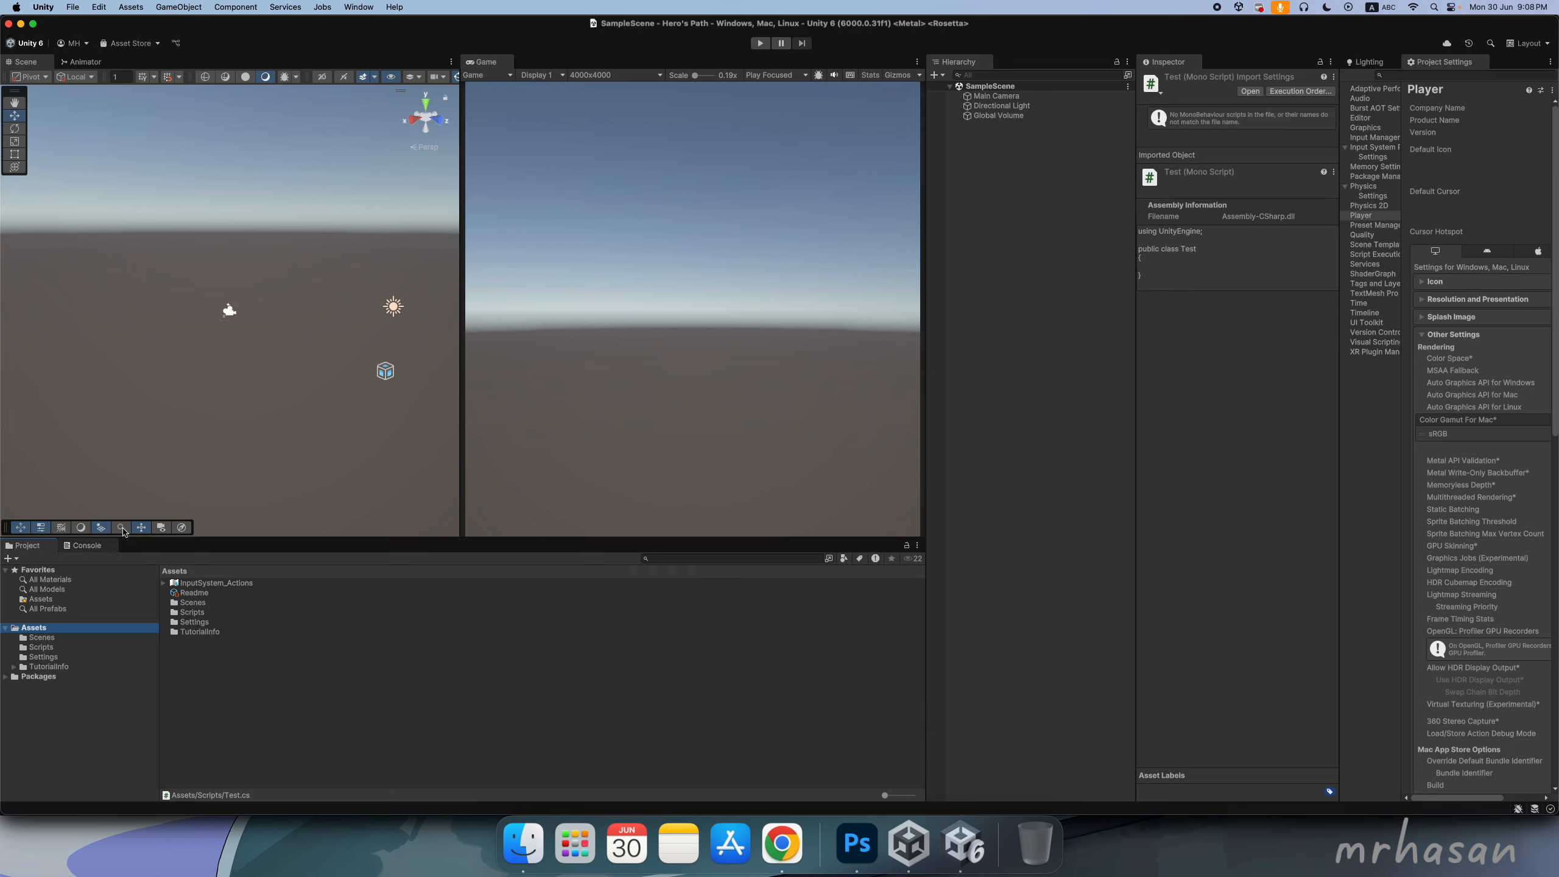
- Run the scene in Play mode, check the Console for messages and return to the asset files
{"action": "left_click", "coordinate": [766, 42]}
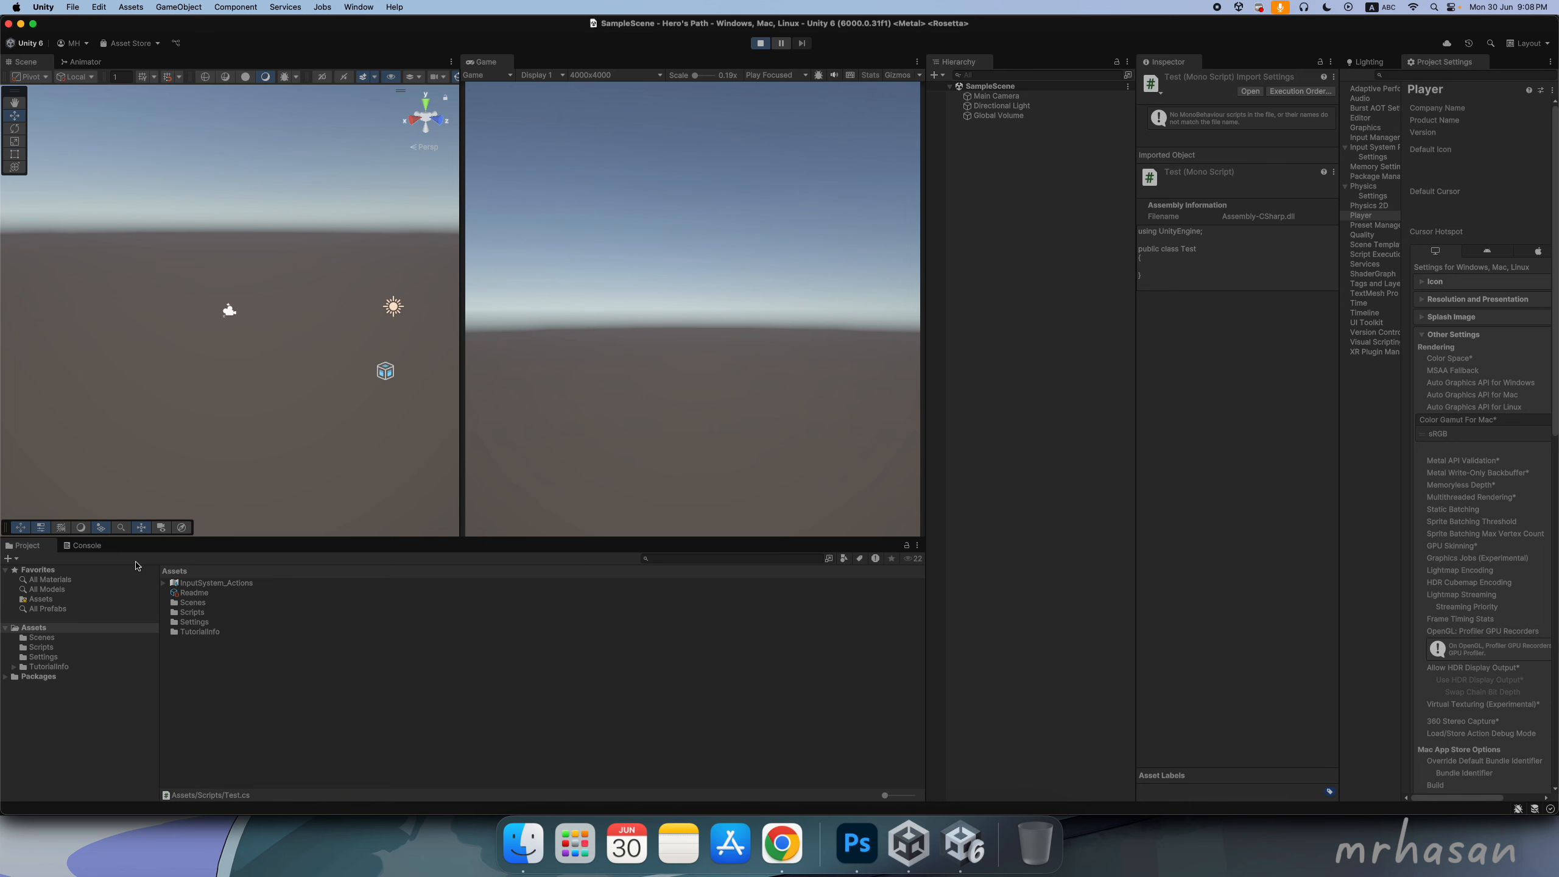
{"action": "left_click", "coordinate": [86, 545]}
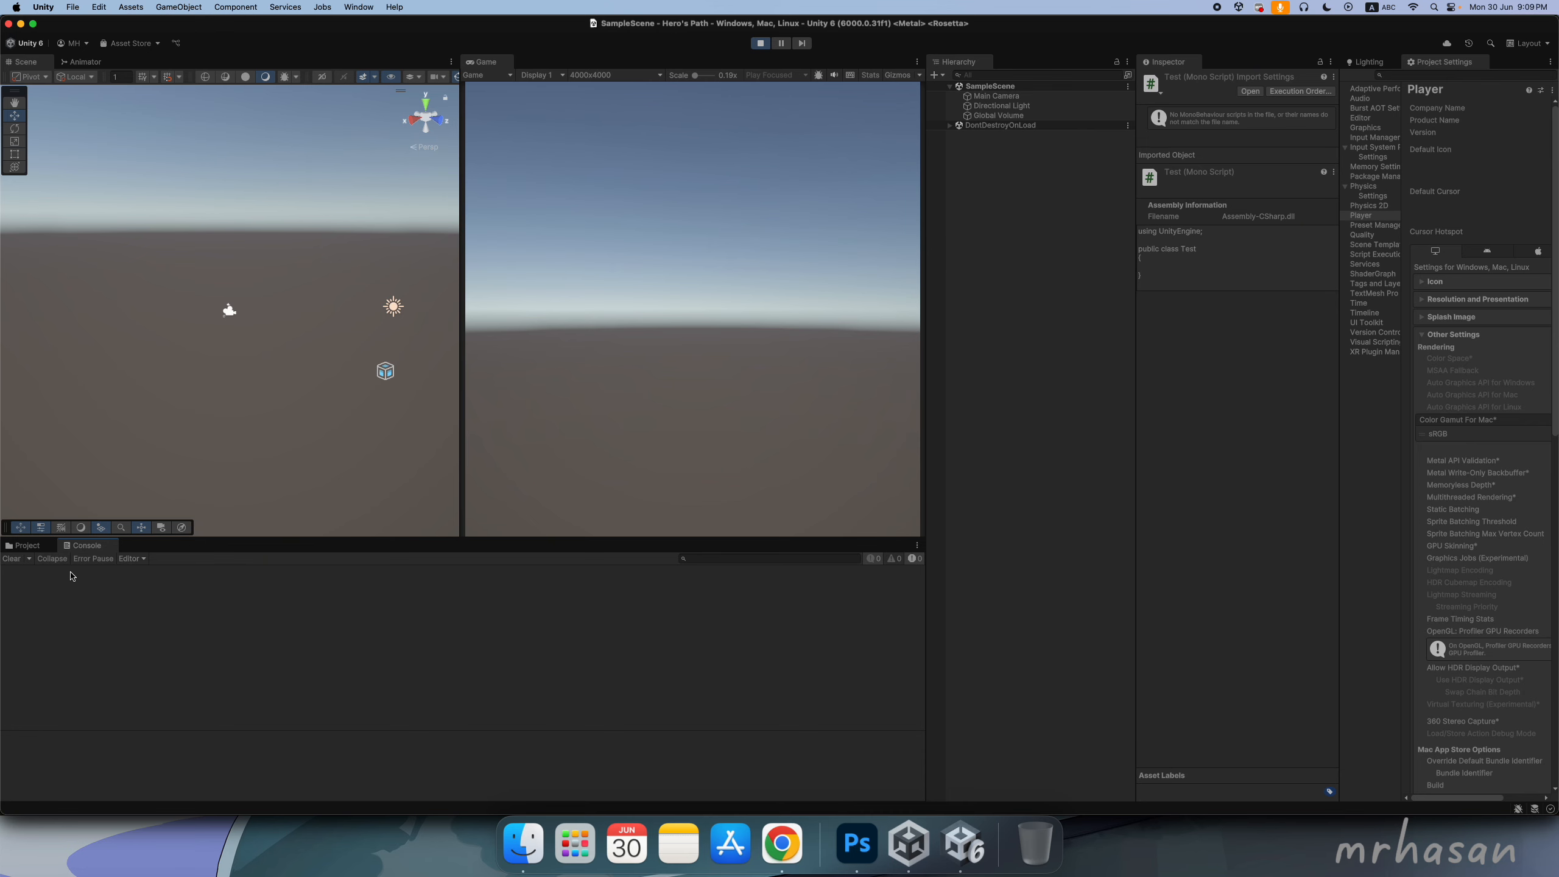
{"action": "left_click", "coordinate": [27, 545]}
{"action": "left_click", "coordinate": [800, 318]}
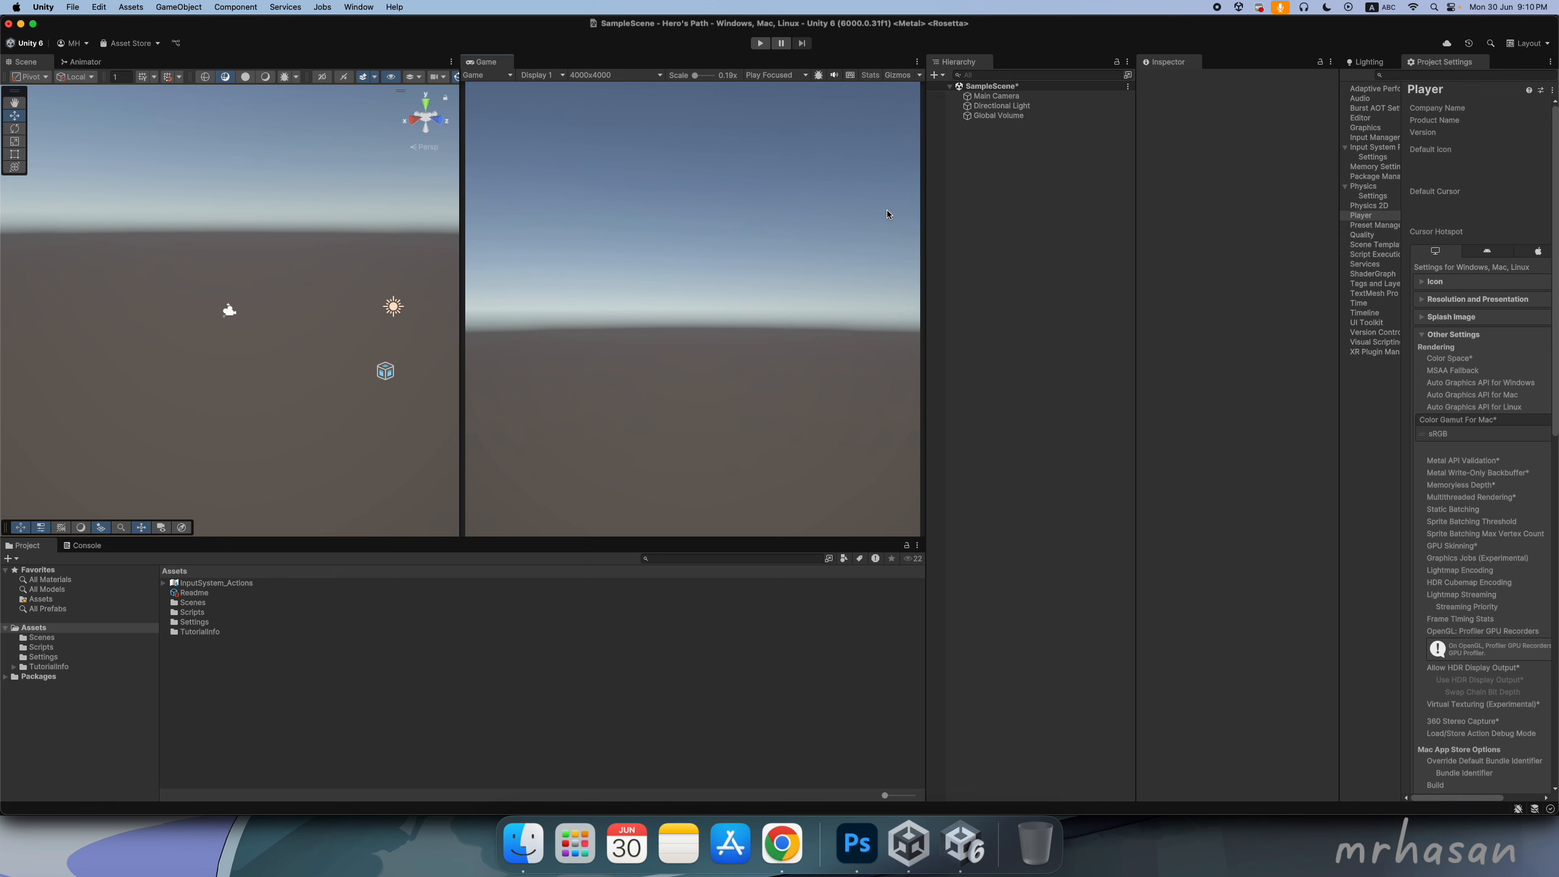
- Add a 3D Cube object to SampleScene and frame it in the Scene view
{"action": "right_click", "coordinate": [1005, 194]}
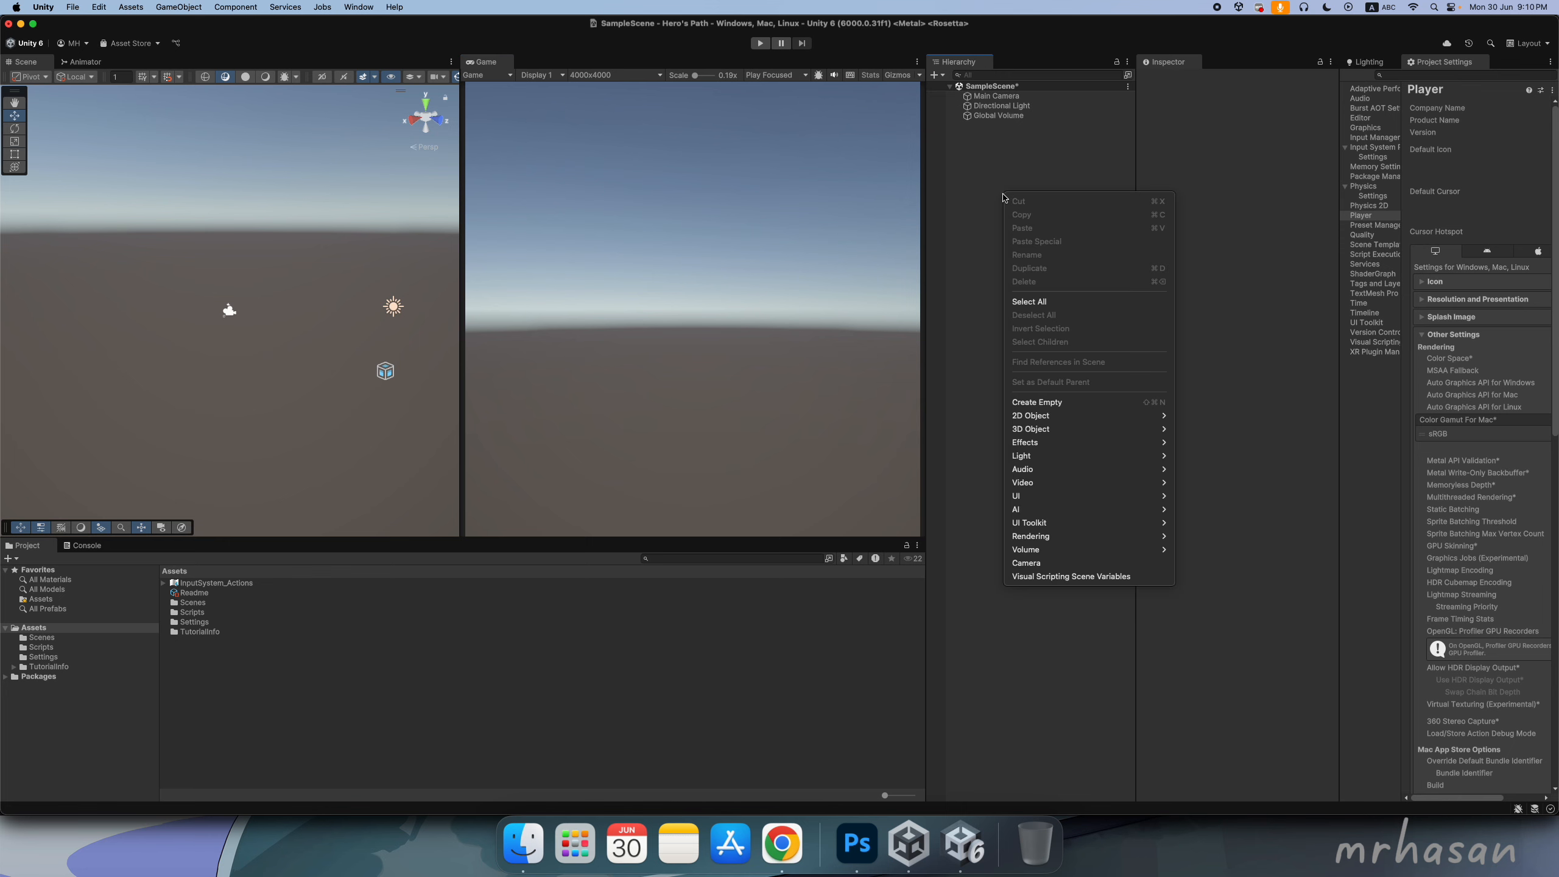
{"action": "mouse_move", "coordinate": [1059, 433]}
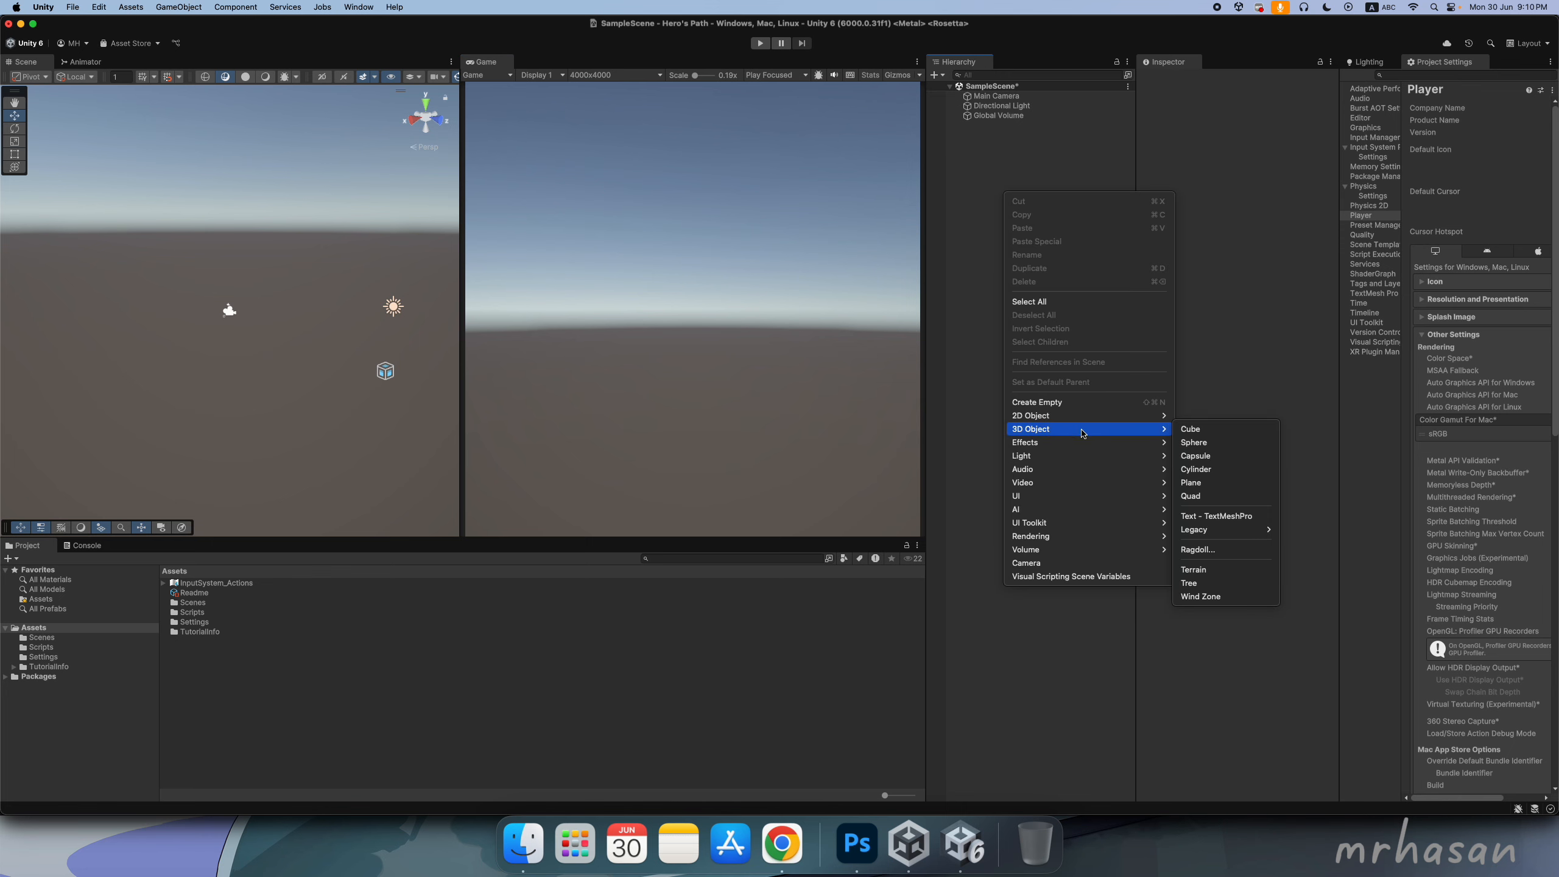
{"action": "left_click", "coordinate": [1244, 432]}
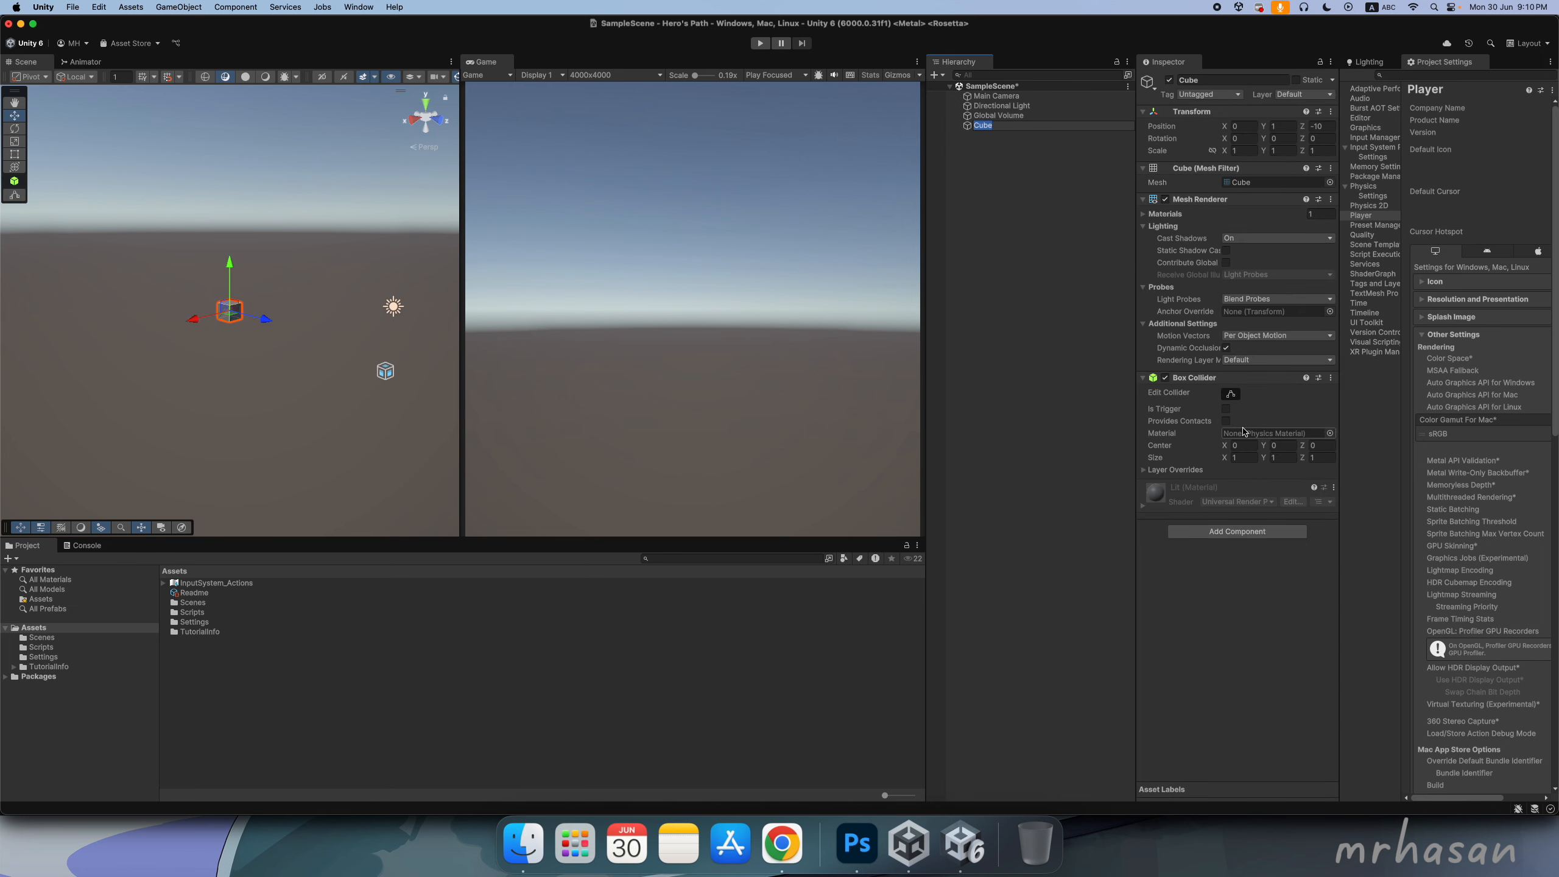
{"action": "double_click", "coordinate": [981, 127]}
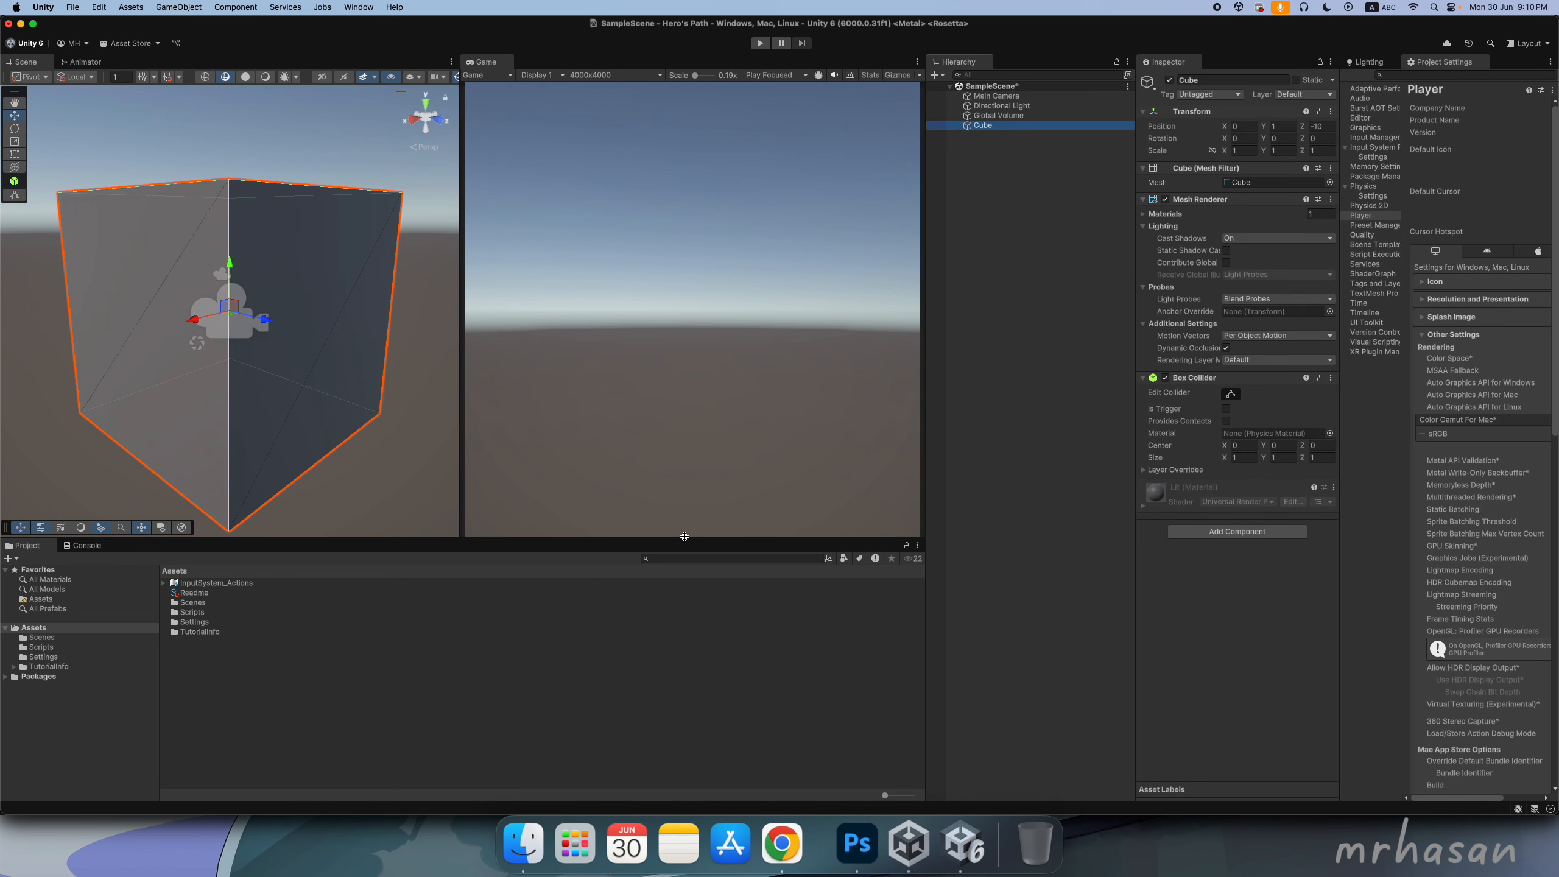
- Make the Scene and Game views taller and zoom out to show the whole cube with space around it
{"action": "left_click_drag", "start_coordinate": [691, 538], "coordinate": [692, 585]}
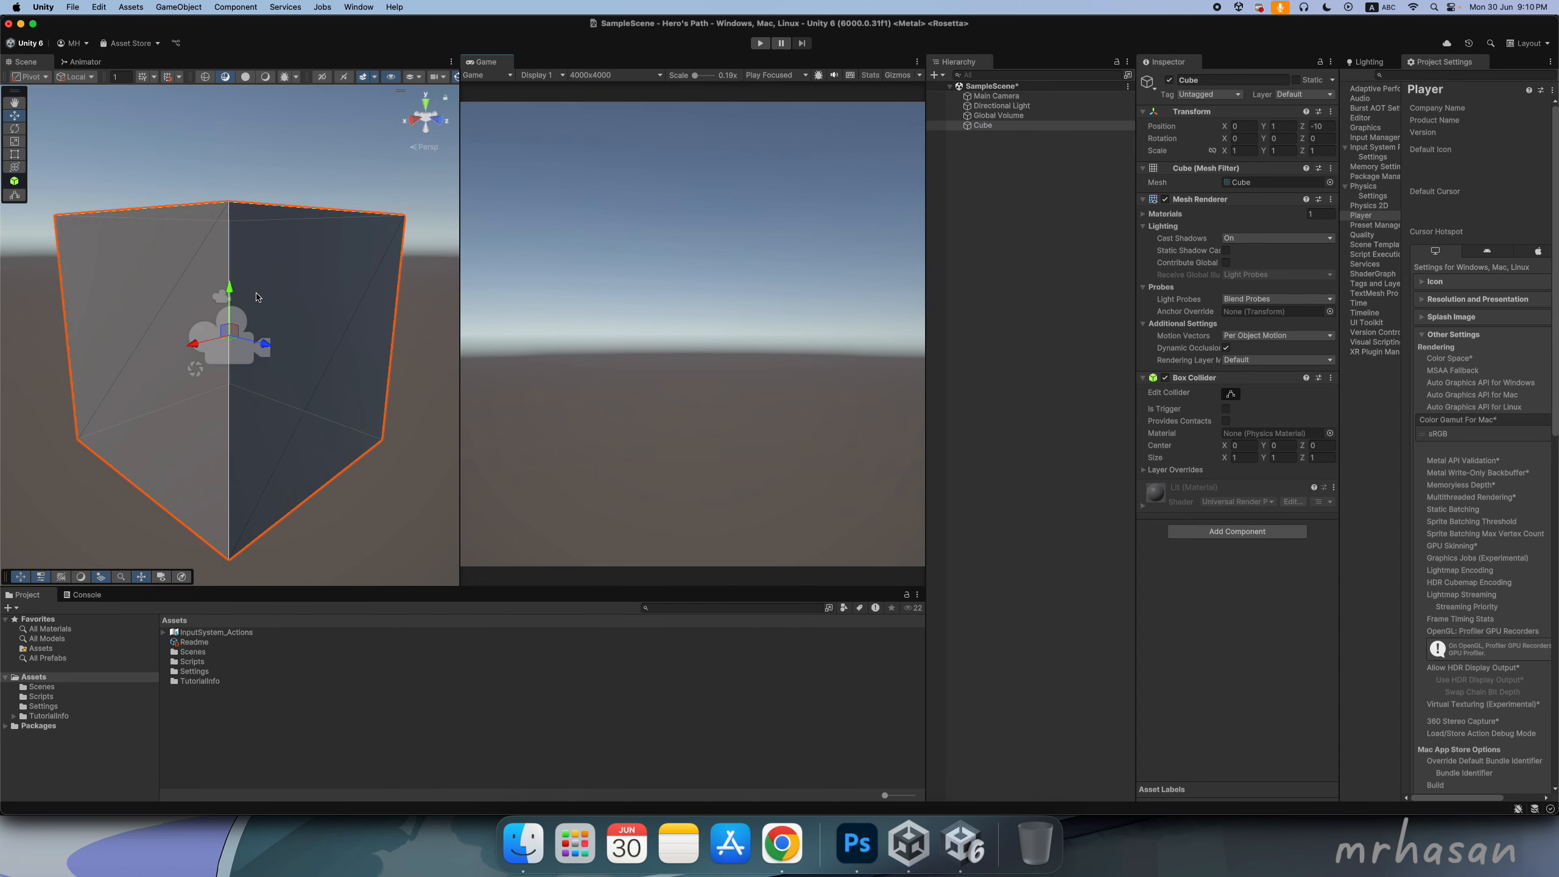
{"action": "scroll", "coordinate": [253, 270], "scroll_direction": "down", "scroll_amount": 5}
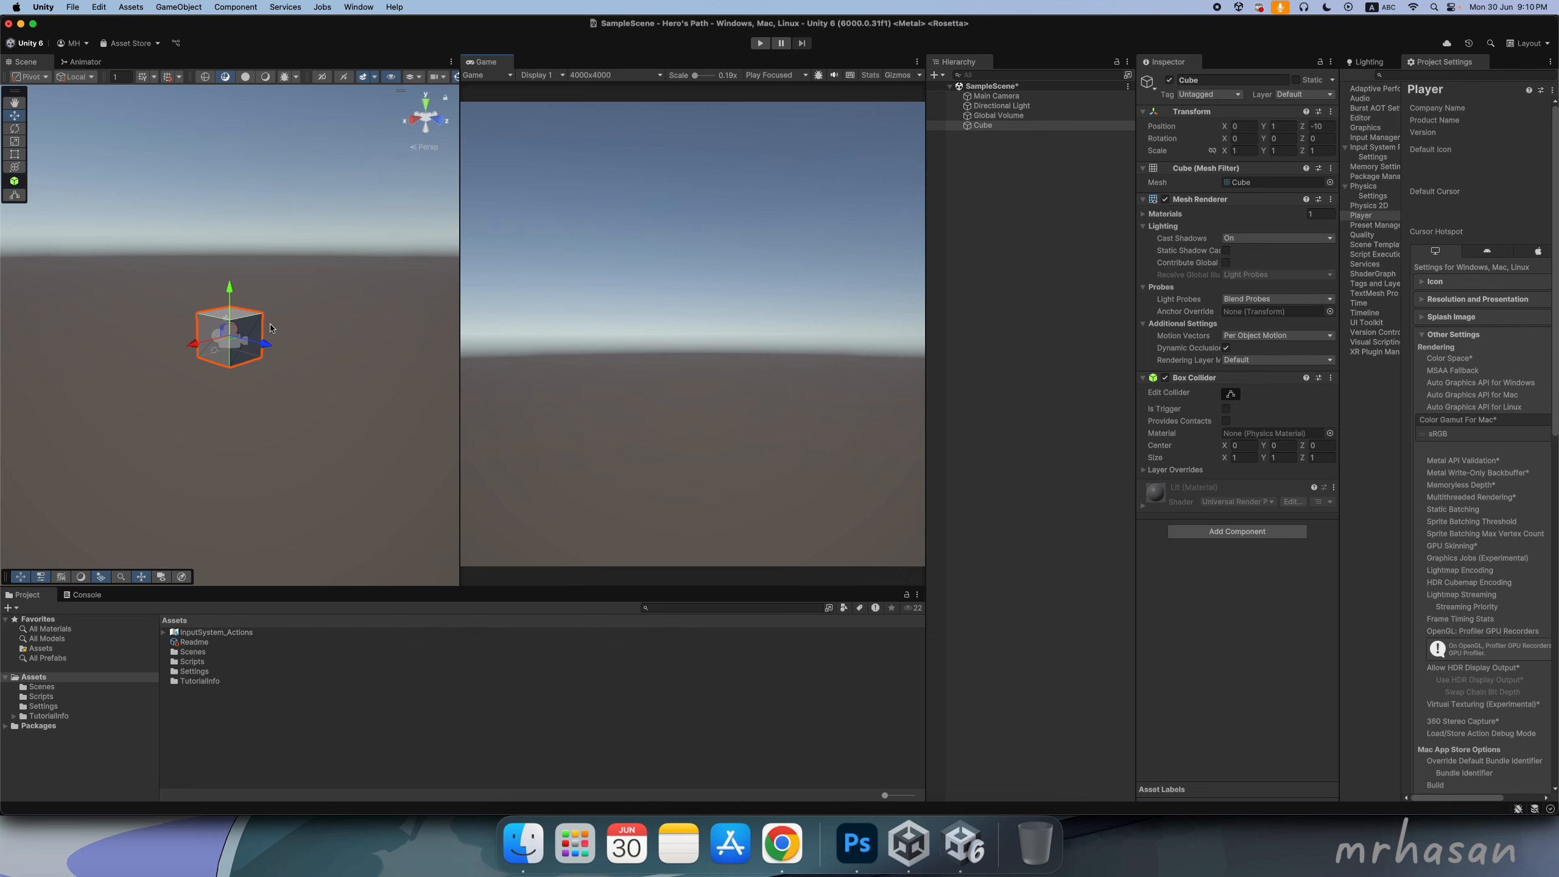
{"action": "scroll", "coordinate": [270, 328], "scroll_direction": "up", "scroll_amount": 2}
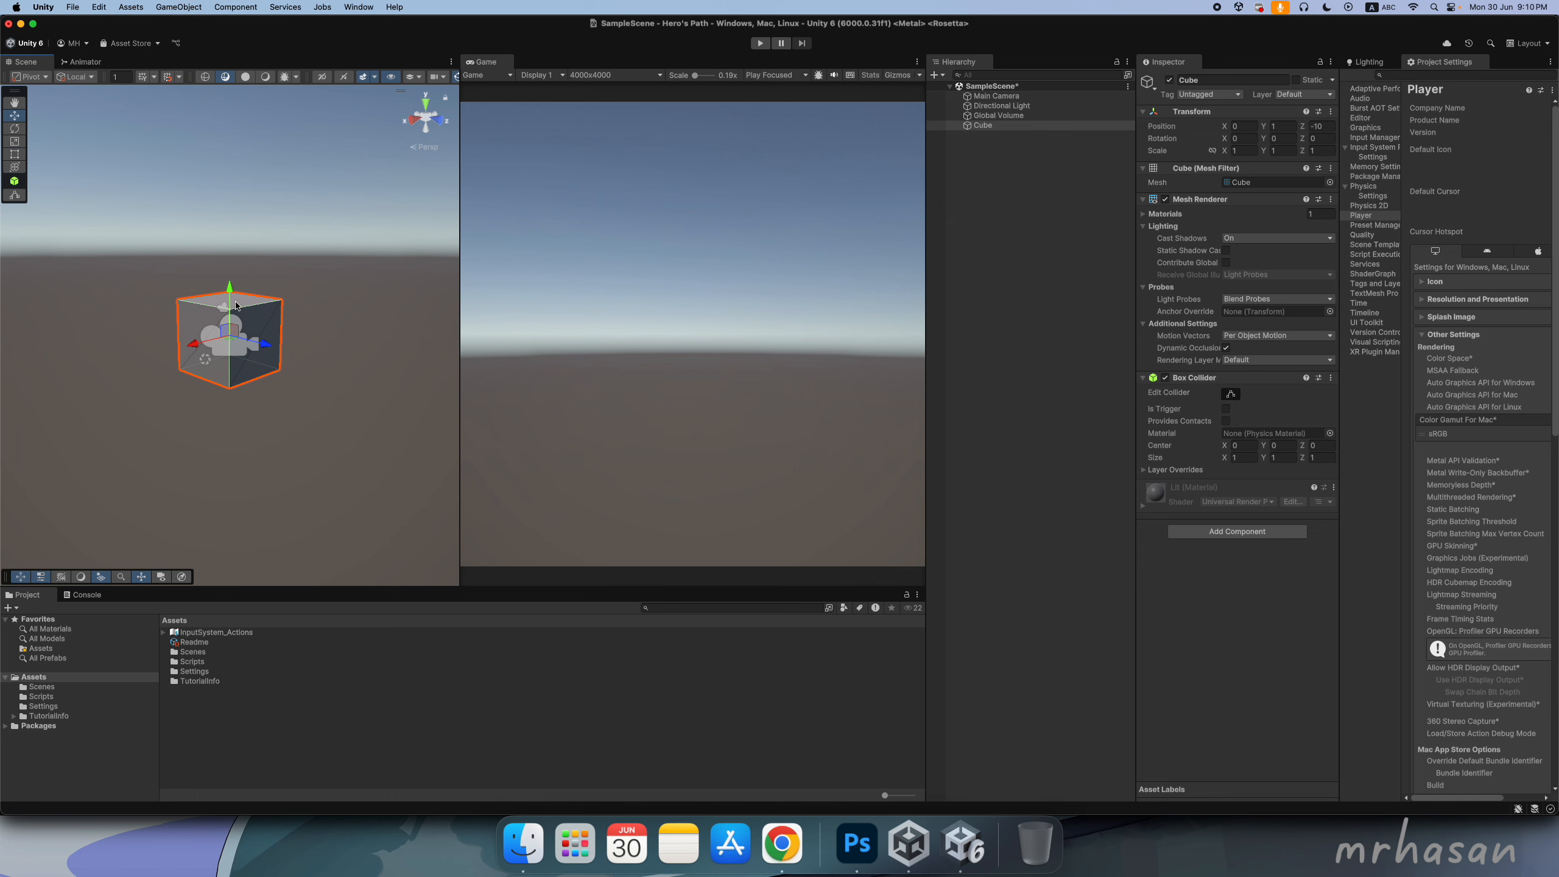
- Try the Rotate and Scale tools on the cube, raise it slightly with the Move tool and undo the move
{"action": "left_click", "coordinate": [14, 128]}
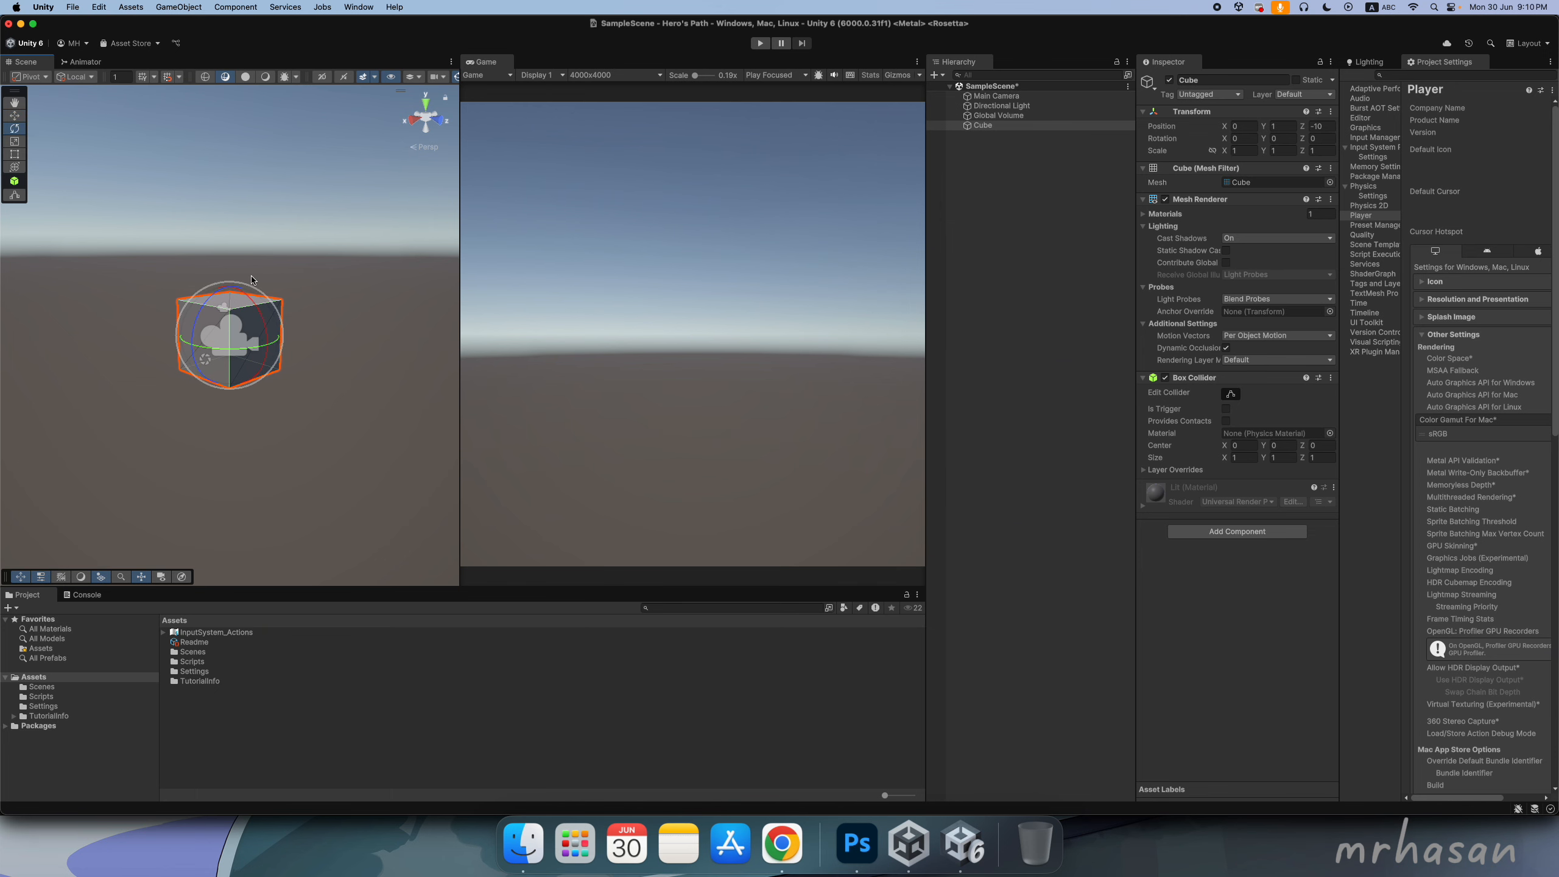
{"action": "left_click", "coordinate": [14, 141]}
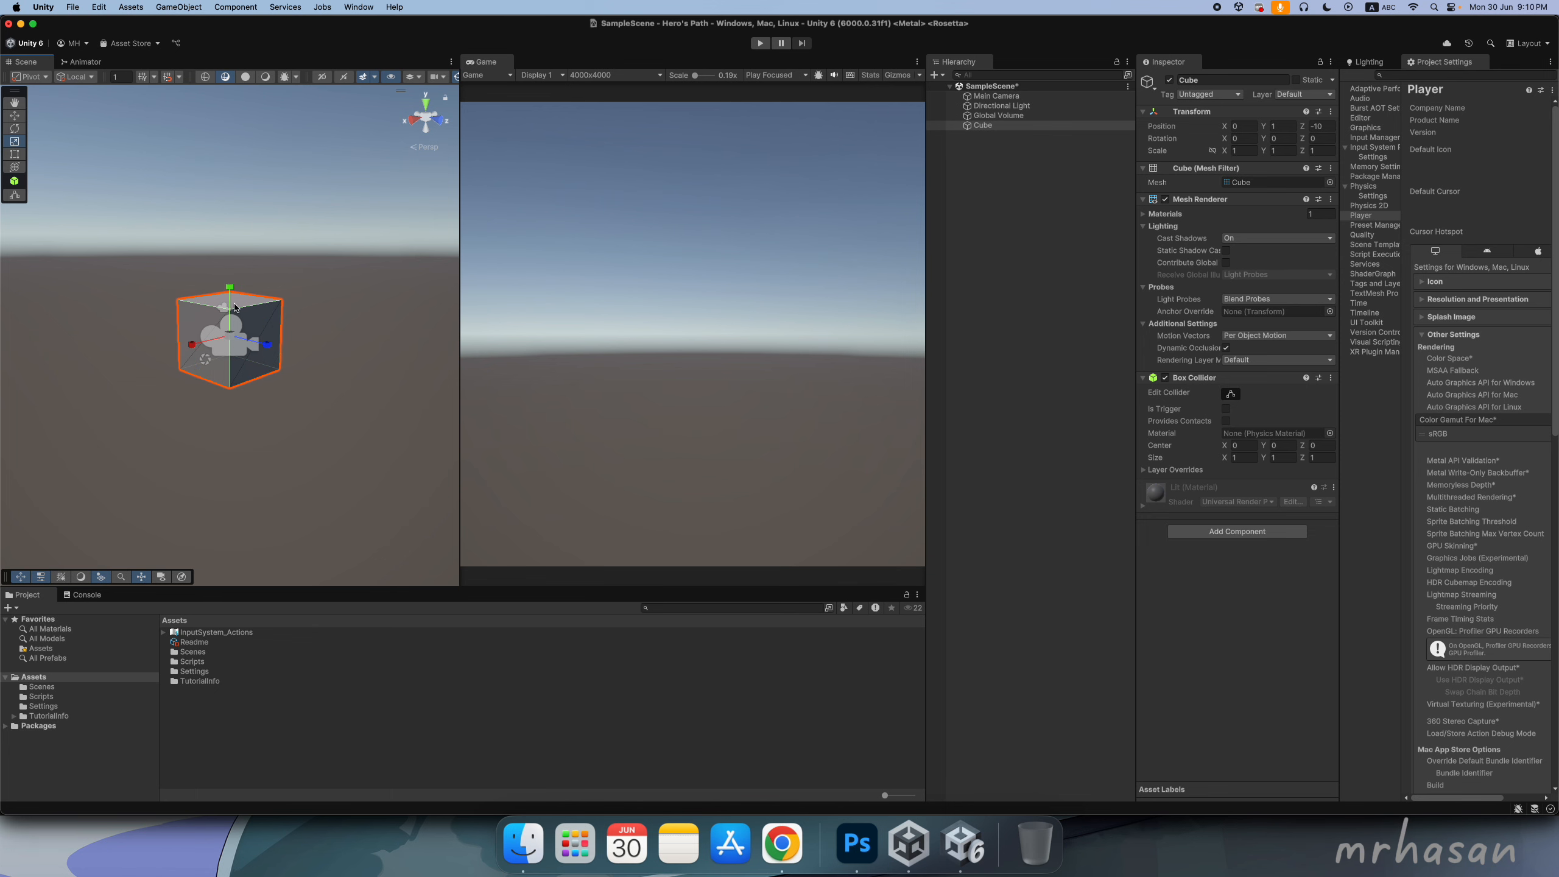
{"action": "left_click", "coordinate": [14, 115]}
{"action": "left_click_drag", "start_coordinate": [231, 292], "coordinate": [281, 271]}
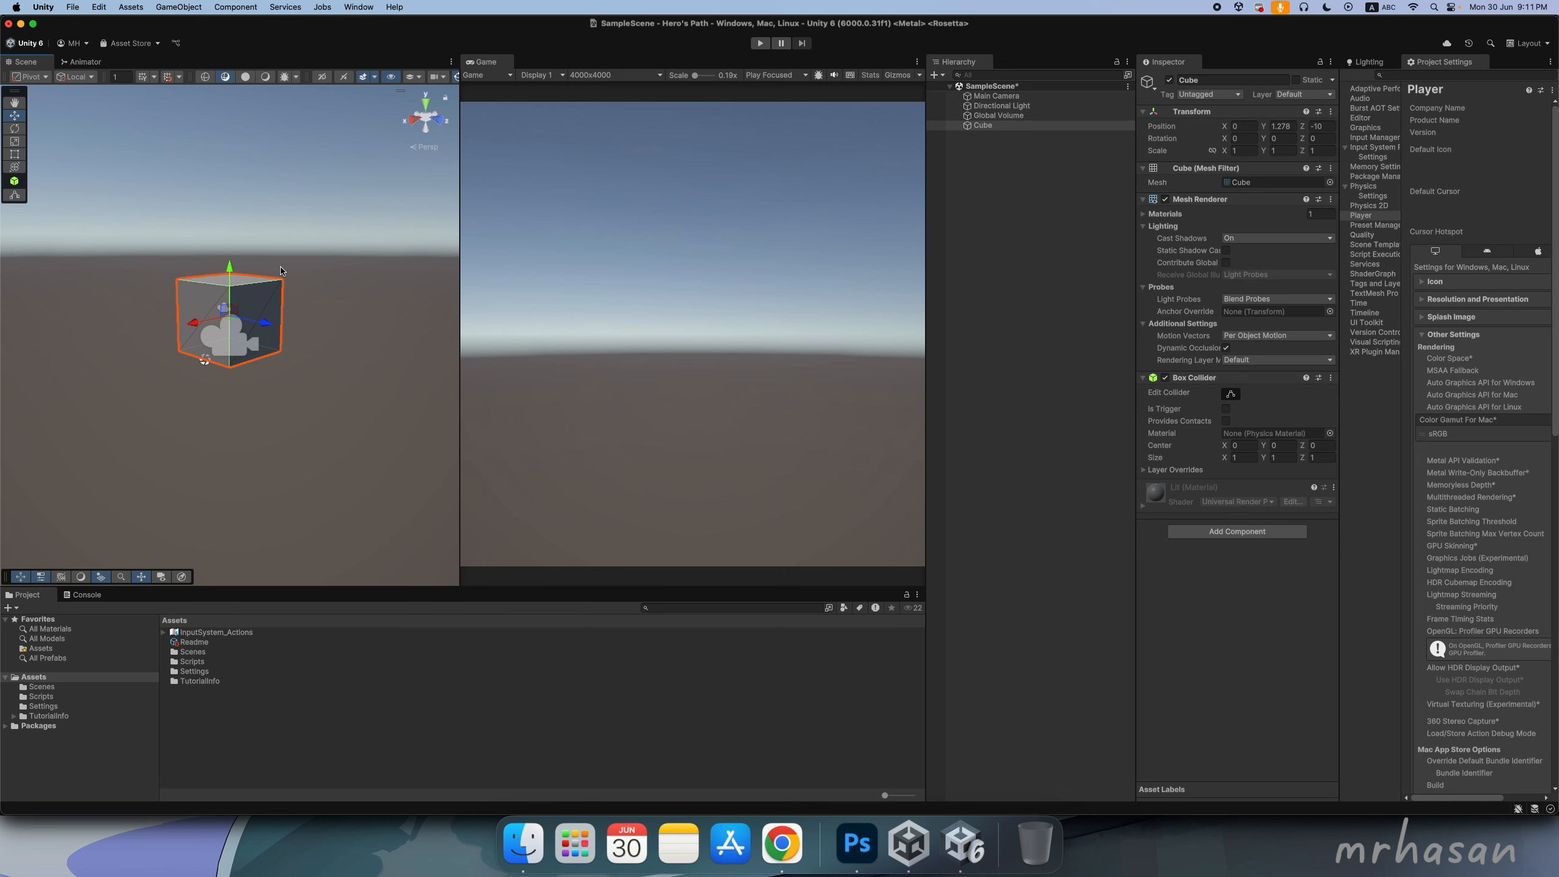
{"action": "key", "text": "super+z"}
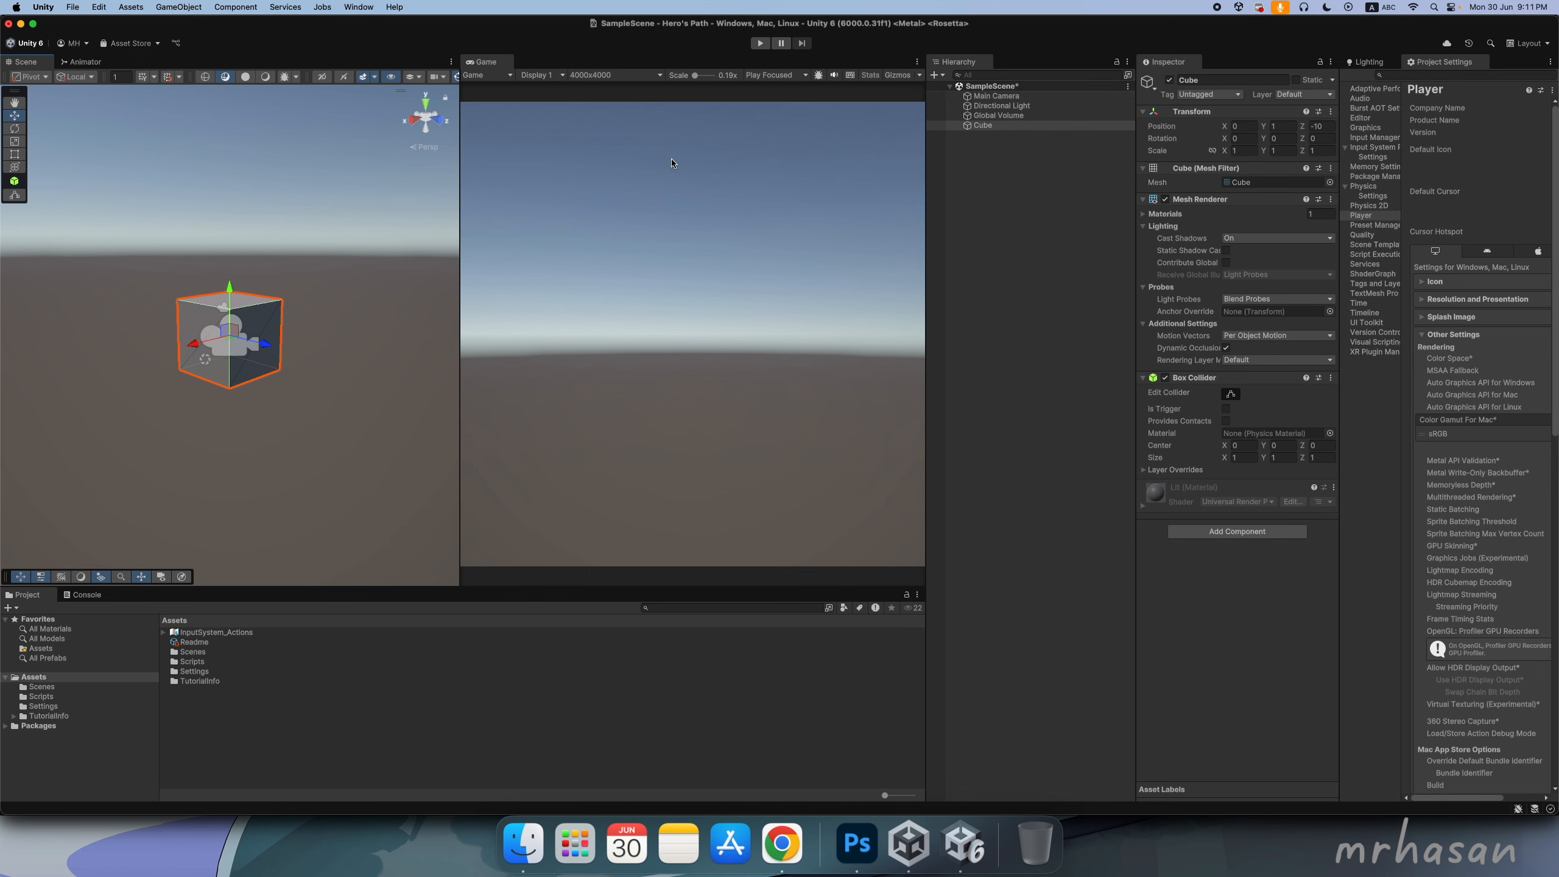
- Move the Main Camera back along its Z axis to about -14.5 so the cube is in front of it
{"action": "left_click", "coordinate": [1013, 96]}
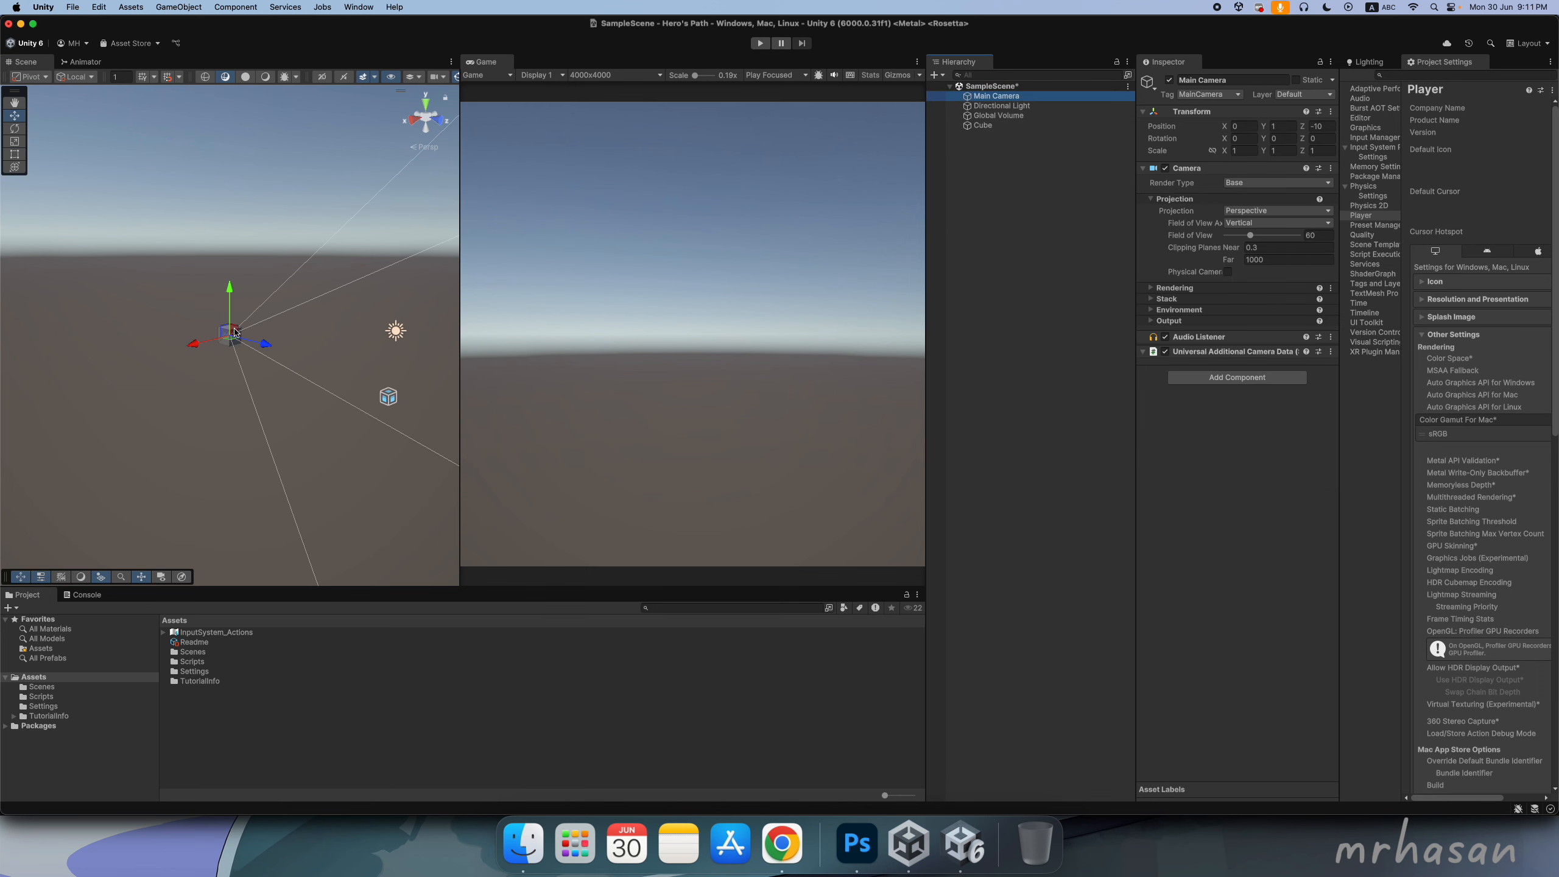
{"action": "left_click", "coordinate": [1021, 106]}
{"action": "left_click", "coordinate": [1019, 96]}
{"action": "left_click_drag", "start_coordinate": [260, 347], "coordinate": [211, 336]}
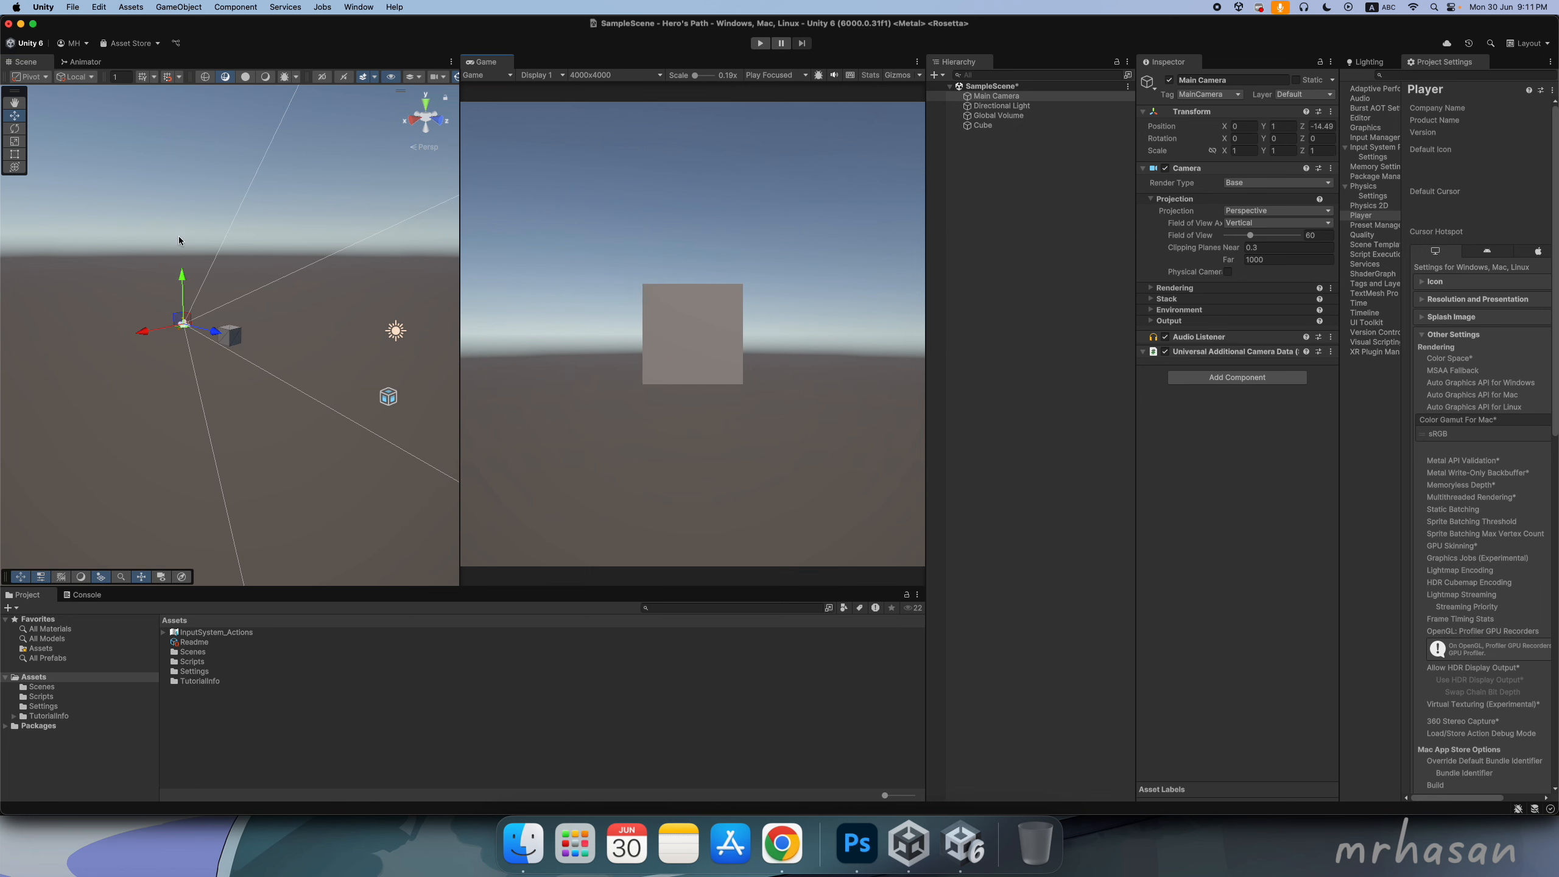
- Try moving the Cube along its Z axis and its X axis, undoing each move
{"action": "left_click", "coordinate": [986, 125]}
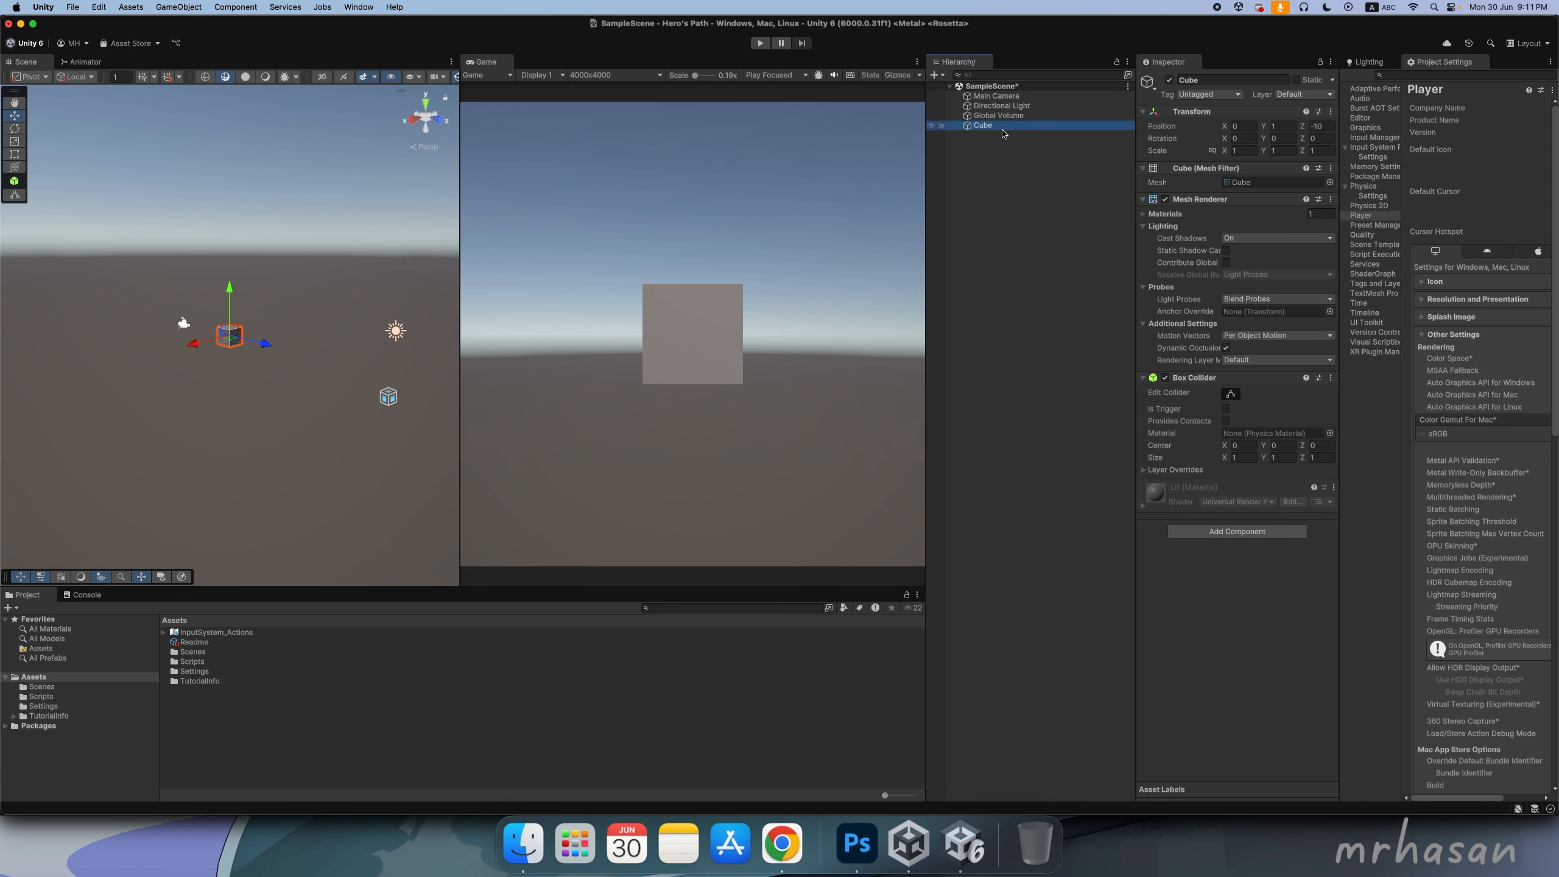
{"action": "left_click", "coordinate": [17, 118]}
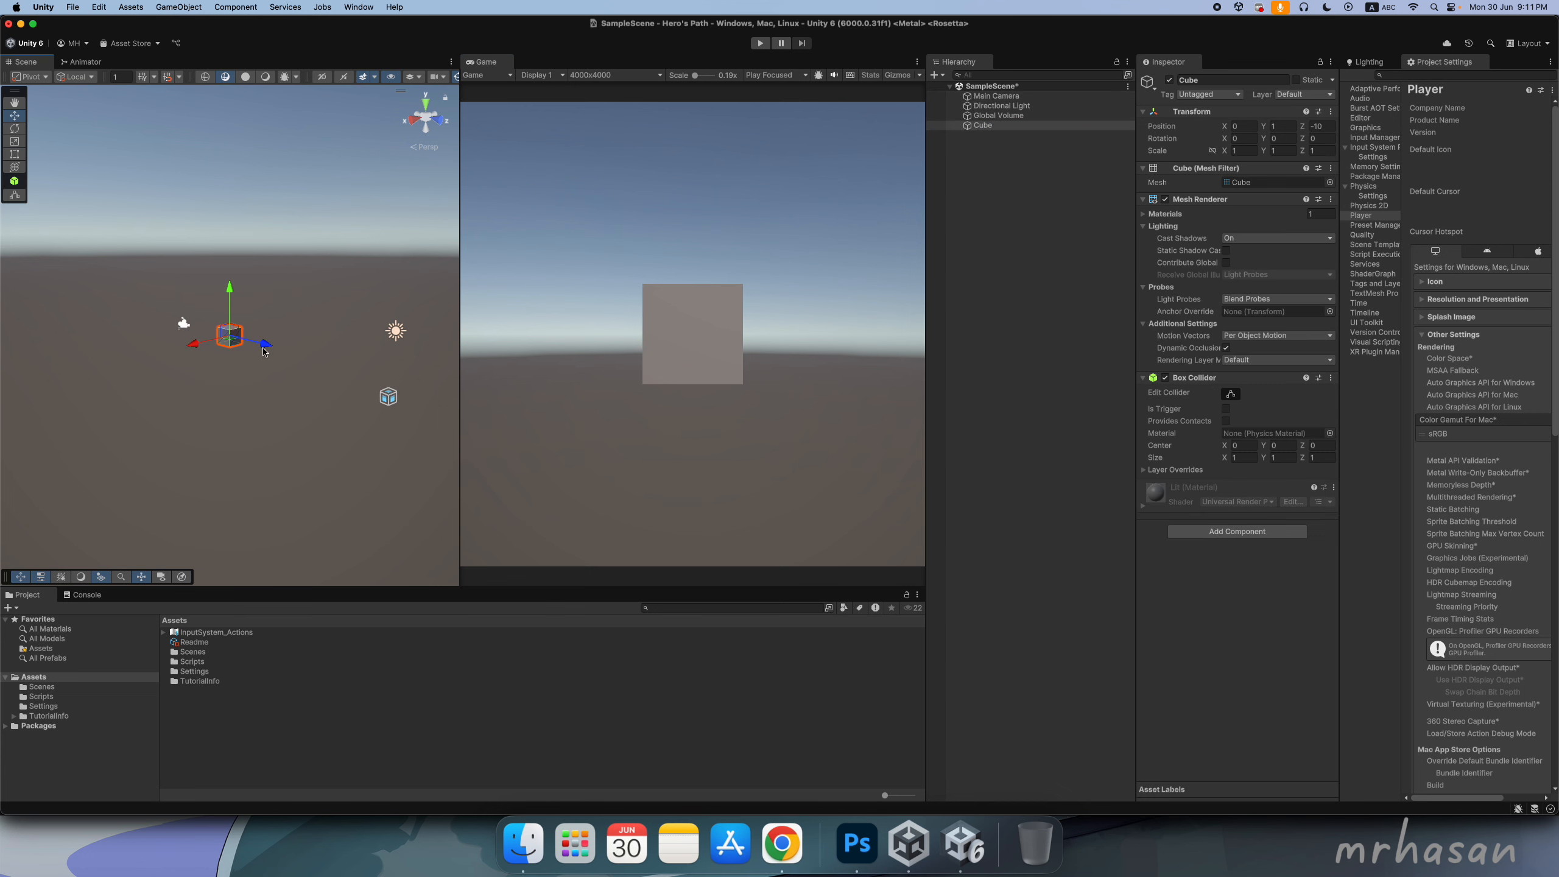
{"action": "left_click_drag", "start_coordinate": [263, 351], "coordinate": [344, 355]}
{"action": "key", "text": "super+z"}
{"action": "mouse_move", "coordinate": [193, 352]}
{"action": "left_mouse_down"}
{"action": "mouse_move", "coordinate": [221, 348]}
{"action": "mouse_move", "coordinate": [157, 353]}
{"action": "mouse_move", "coordinate": [267, 348]}
{"action": "mouse_move", "coordinate": [165, 360]}
{"action": "mouse_move", "coordinate": [222, 360]}
{"action": "left_mouse_up"}
{"action": "key", "text": "super+z"}
- Rotate the cube freely to about -7.19 on X, 3.69 on Y and 62.74 on Z
{"action": "left_click", "coordinate": [14, 129]}
{"action": "left_click_drag", "start_coordinate": [206, 313], "coordinate": [322, 333]}
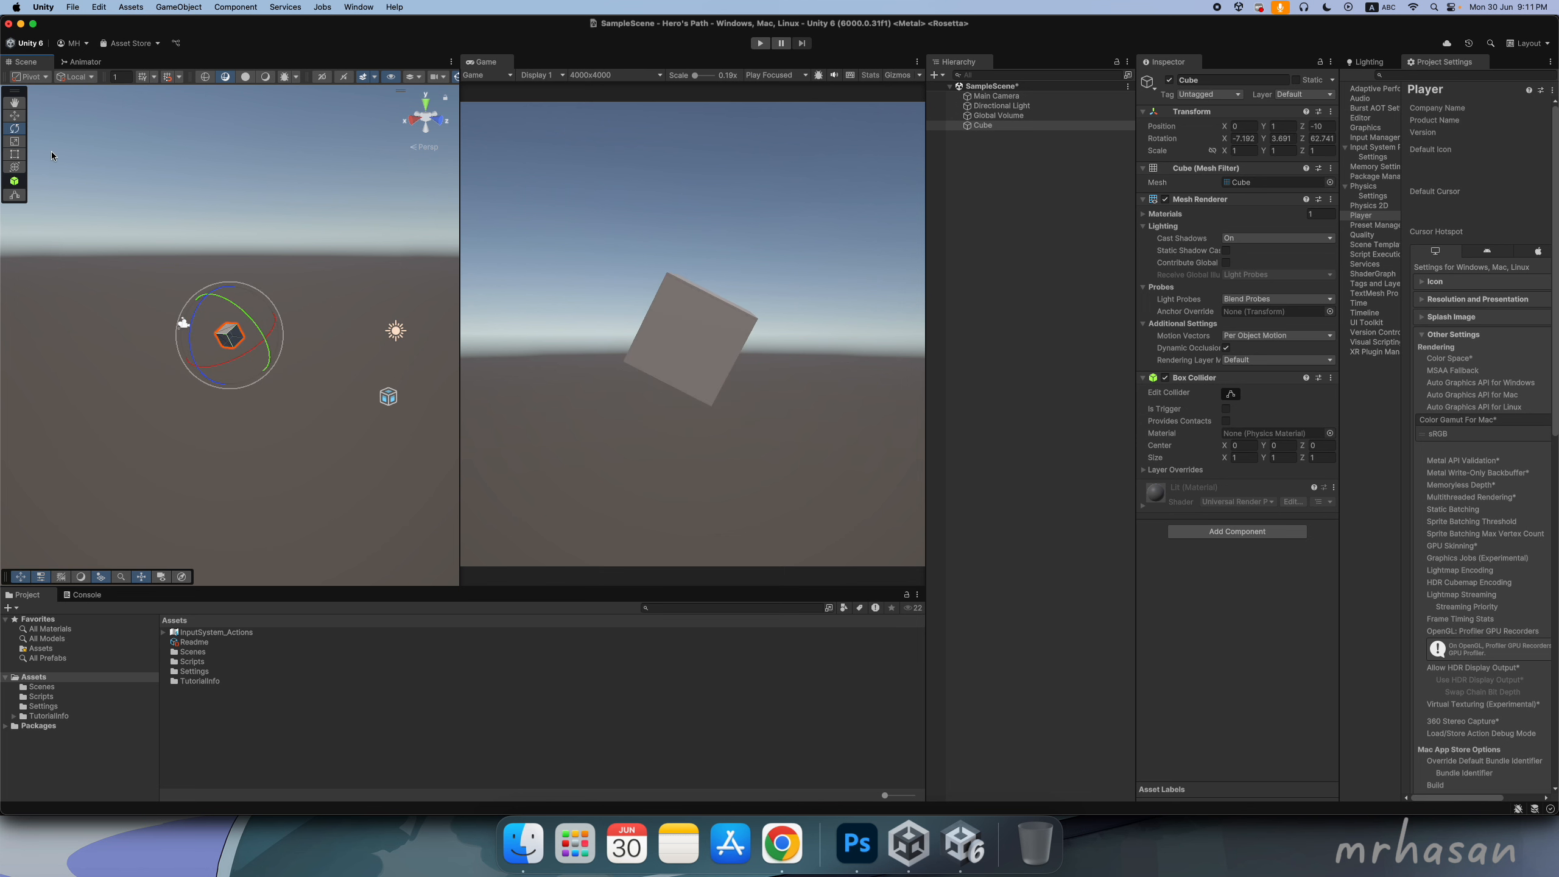
{"action": "key", "text": "r"}
{"action": "left_click", "coordinate": [14, 128]}
{"action": "left_click", "coordinate": [15, 141]}
{"action": "left_click", "coordinate": [15, 128]}
- Stretch the cube along its separate axes, and resize it uniformly to a scale of about 3.5, 2.72 and 0.73
{"action": "left_click", "coordinate": [14, 142]}
{"action": "scroll", "coordinate": [231, 332], "scroll_direction": "up", "scroll_amount": 3}
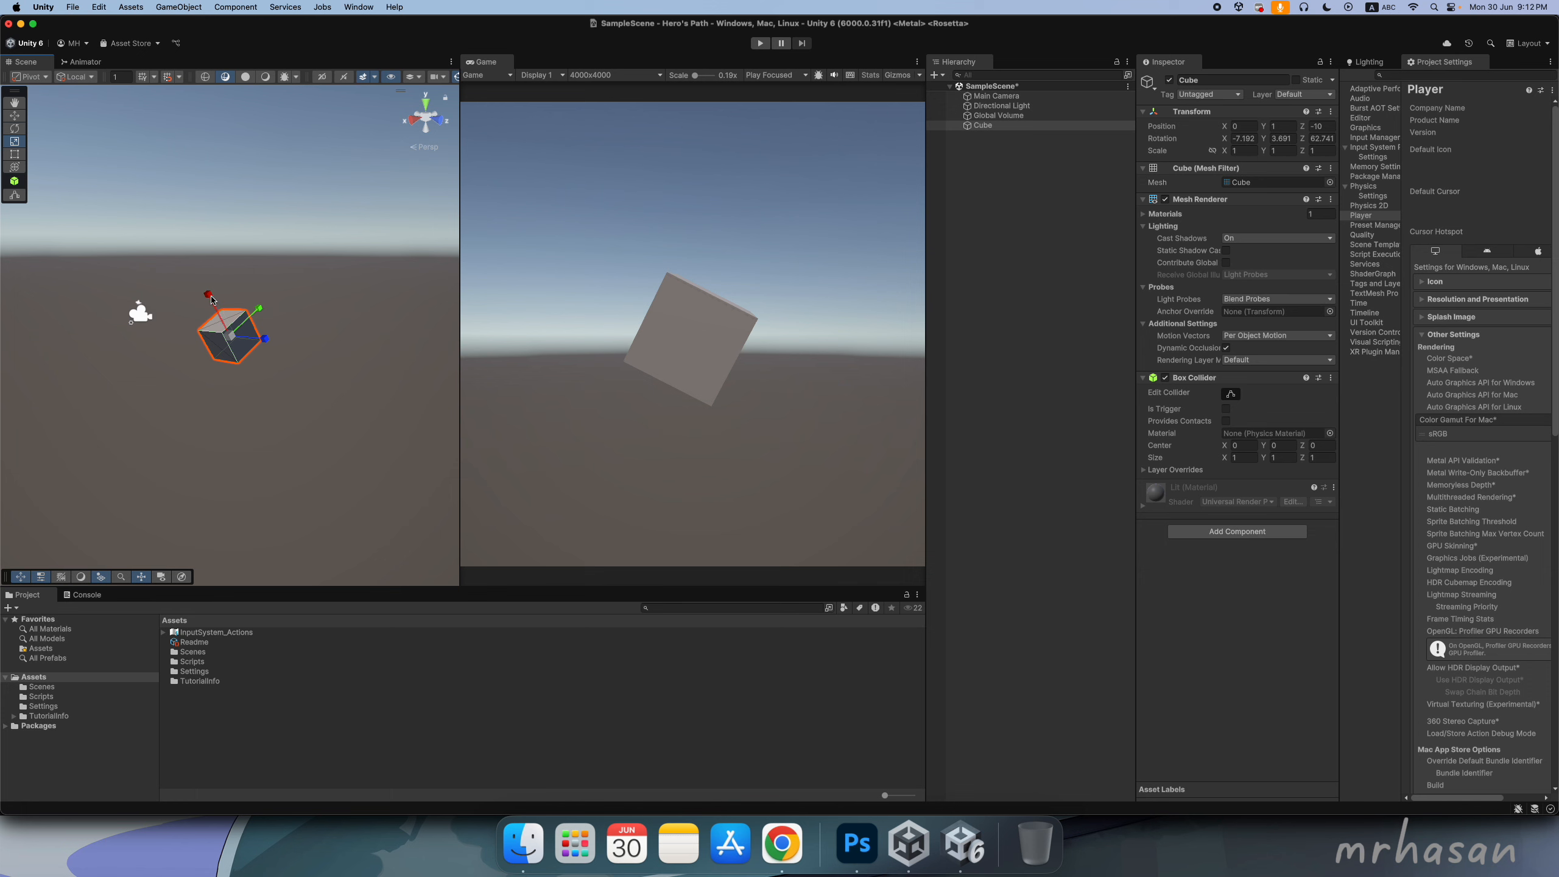
{"action": "left_click_drag", "start_coordinate": [211, 296], "coordinate": [149, 165]}
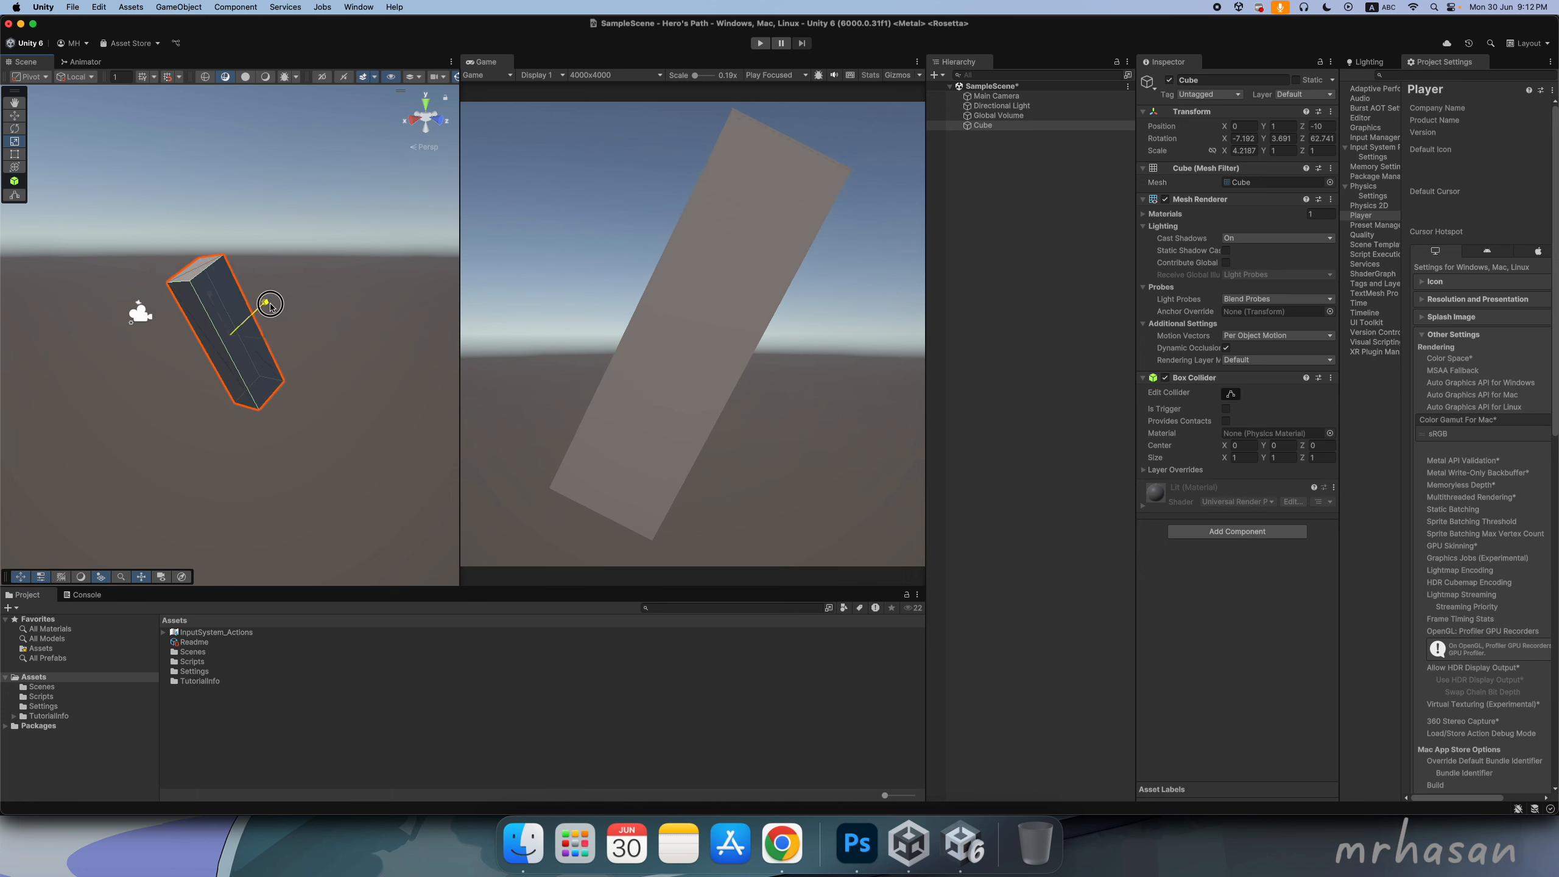
{"action": "left_click_drag", "start_coordinate": [259, 308], "coordinate": [323, 251]}
{"action": "left_click_drag", "start_coordinate": [265, 339], "coordinate": [207, 332]}
{"action": "key", "text": "super+z"}
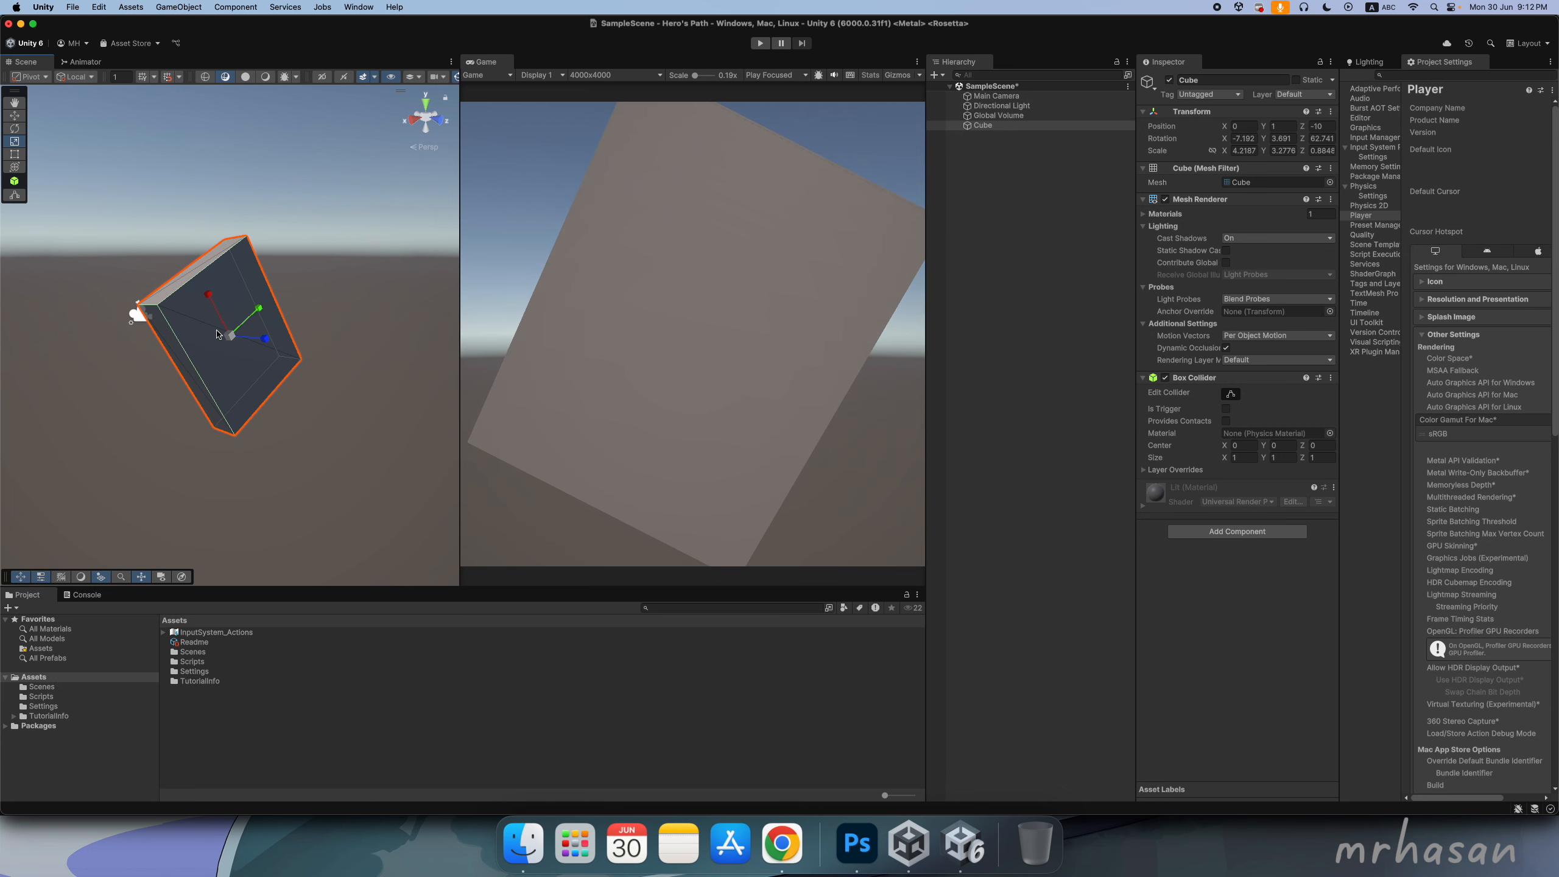
{"action": "left_click_drag", "start_coordinate": [234, 342], "coordinate": [182, 316]}
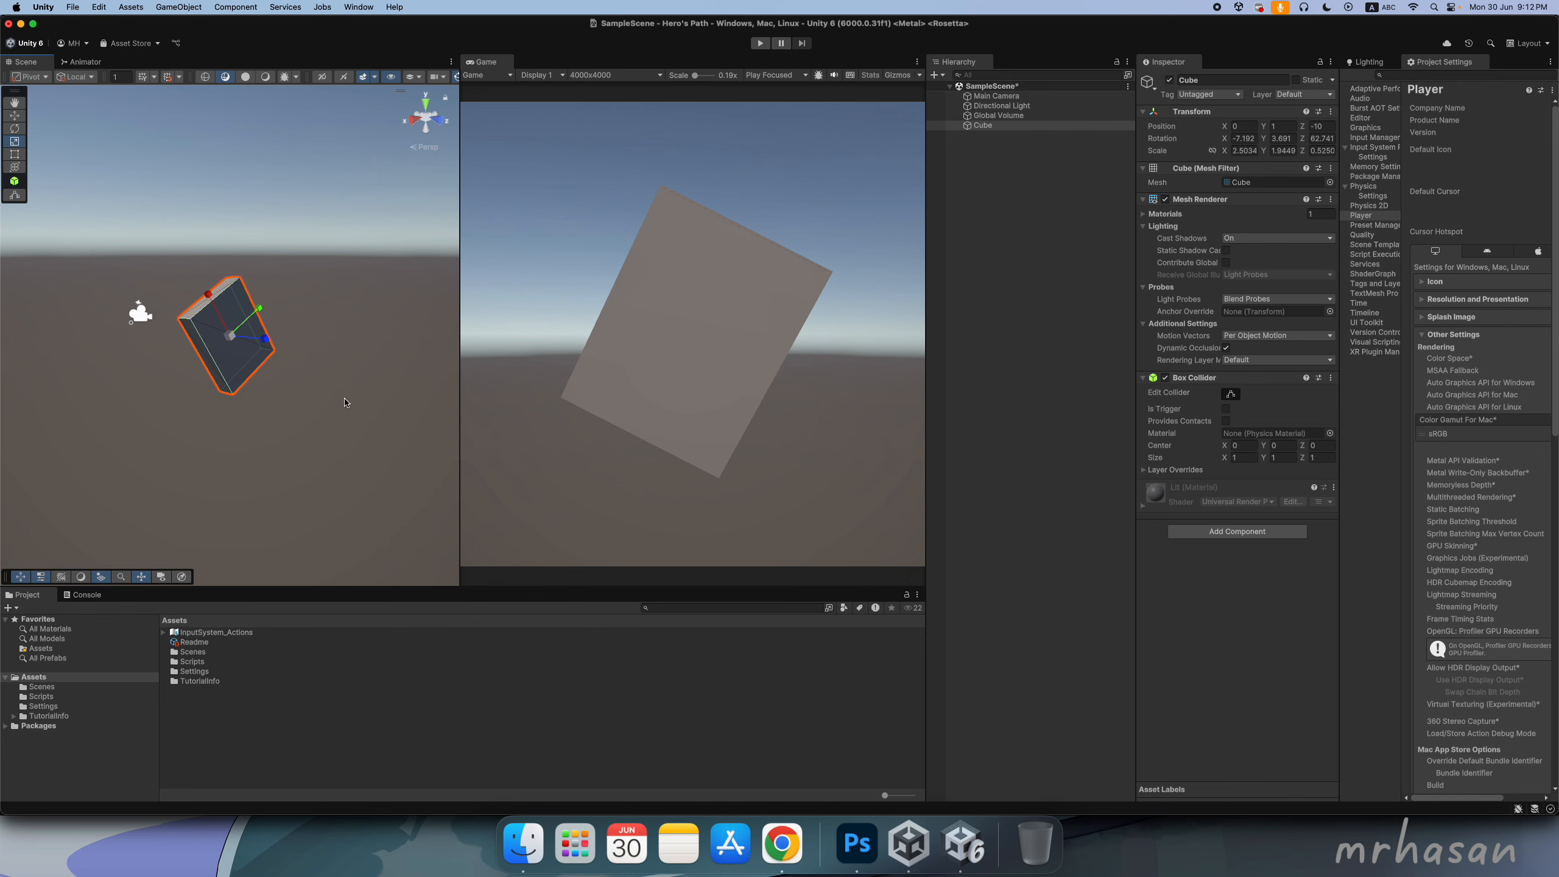
{"action": "mouse_move", "coordinate": [230, 336]}
{"action": "left_mouse_down"}
{"action": "mouse_move", "coordinate": [295, 367]}
{"action": "mouse_move", "coordinate": [232, 340]}
{"action": "mouse_move", "coordinate": [255, 348]}
{"action": "left_mouse_up"}
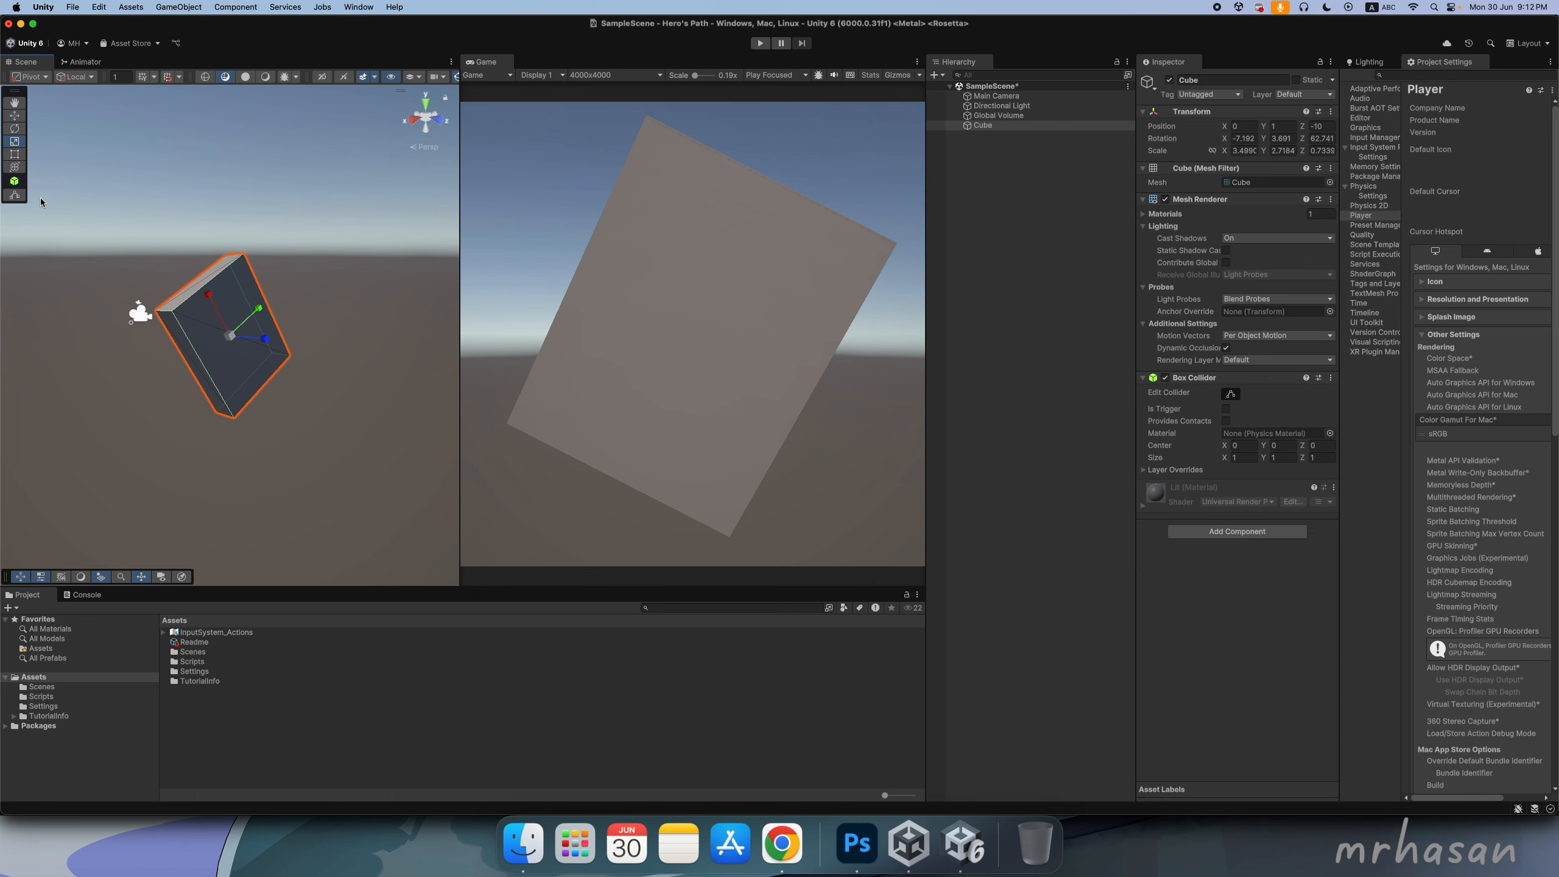
- Set the cube's scale to exactly 3 on X, 2 on Y and 1 on Z, keeping the Cube selected
{"action": "left_click", "coordinate": [1244, 151]}
{"action": "type", "text": "3"}
{"action": "key", "text": "Tab"}
{"action": "type", "text": "2"}
{"action": "key", "text": "Tab"}
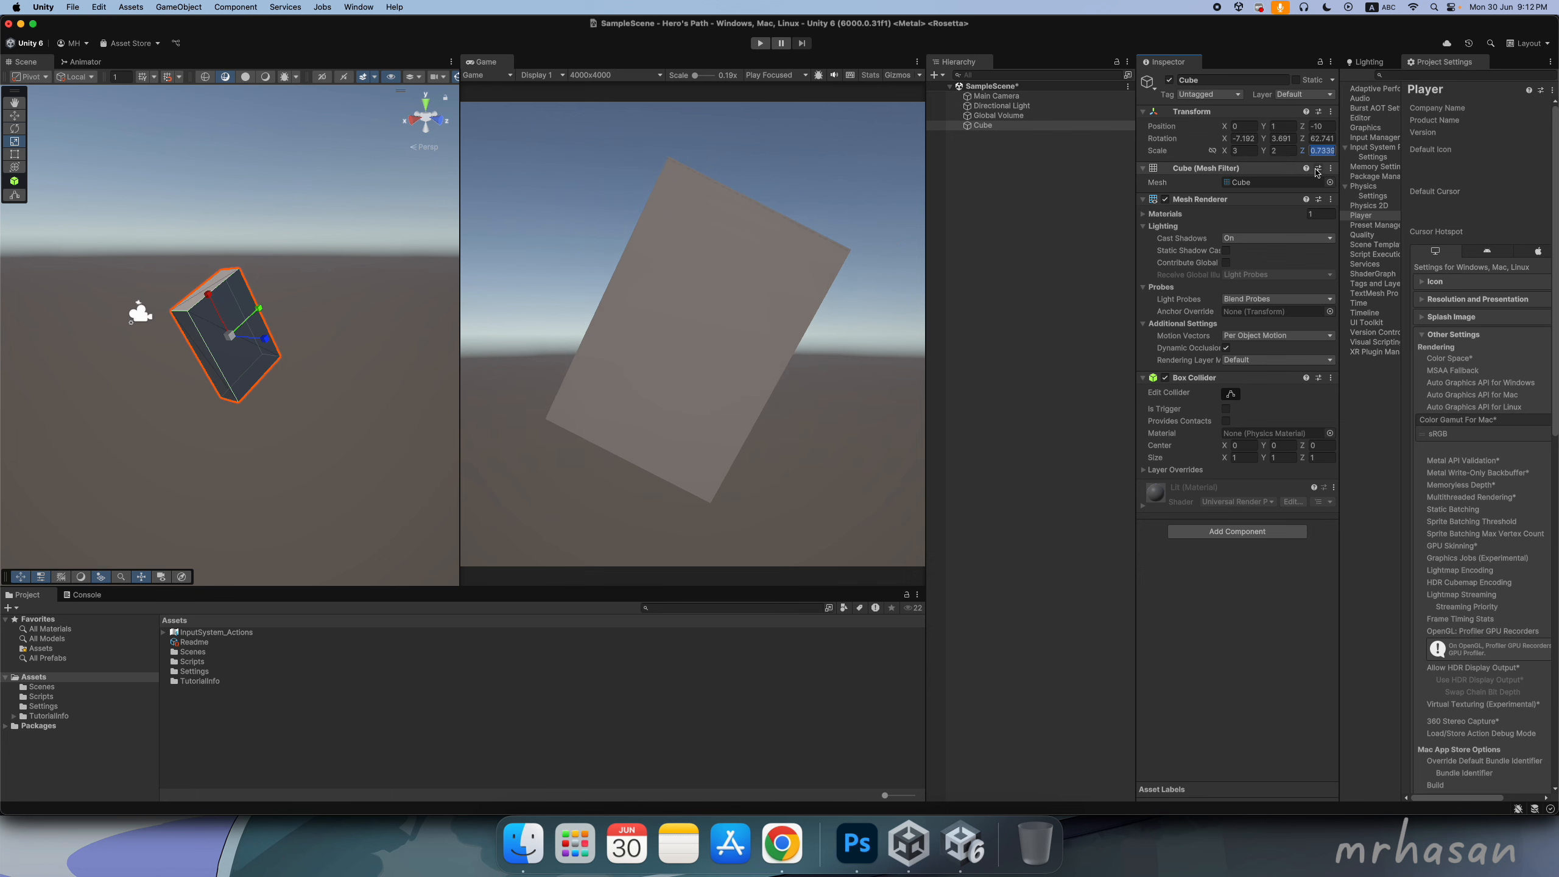
{"action": "type", "text": "1"}
{"action": "key", "text": "Return"}
{"action": "left_click", "coordinate": [947, 286]}
{"action": "left_click", "coordinate": [997, 127]}
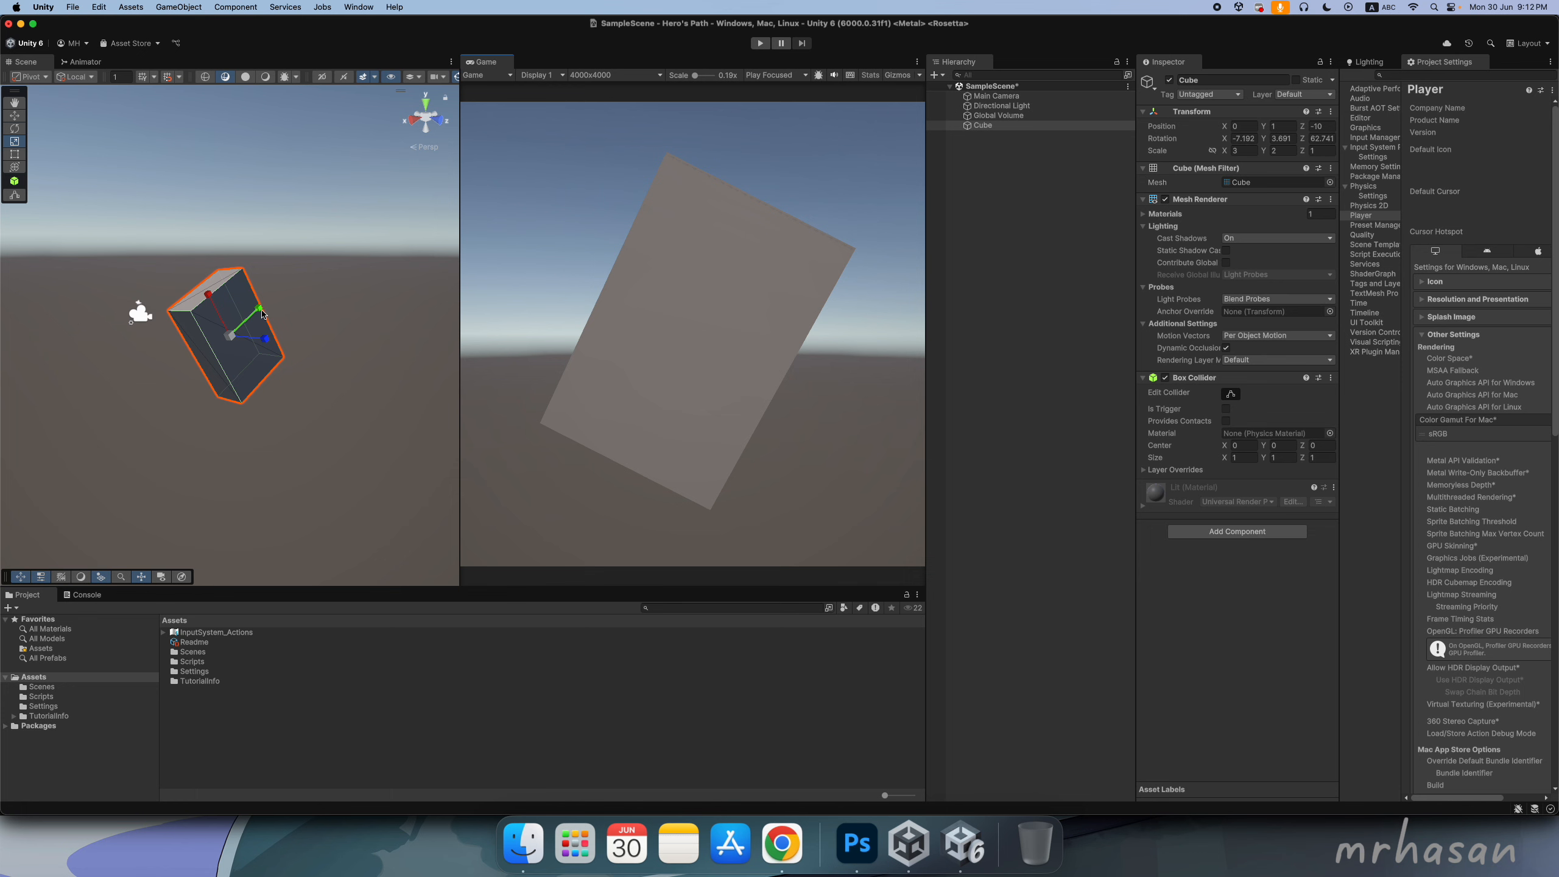
- Stretch the cube with the axis handles to a scale of about 7.64 on X, 2.96 on Y and 2.63 on Z
{"action": "left_click_drag", "start_coordinate": [258, 309], "coordinate": [287, 287]}
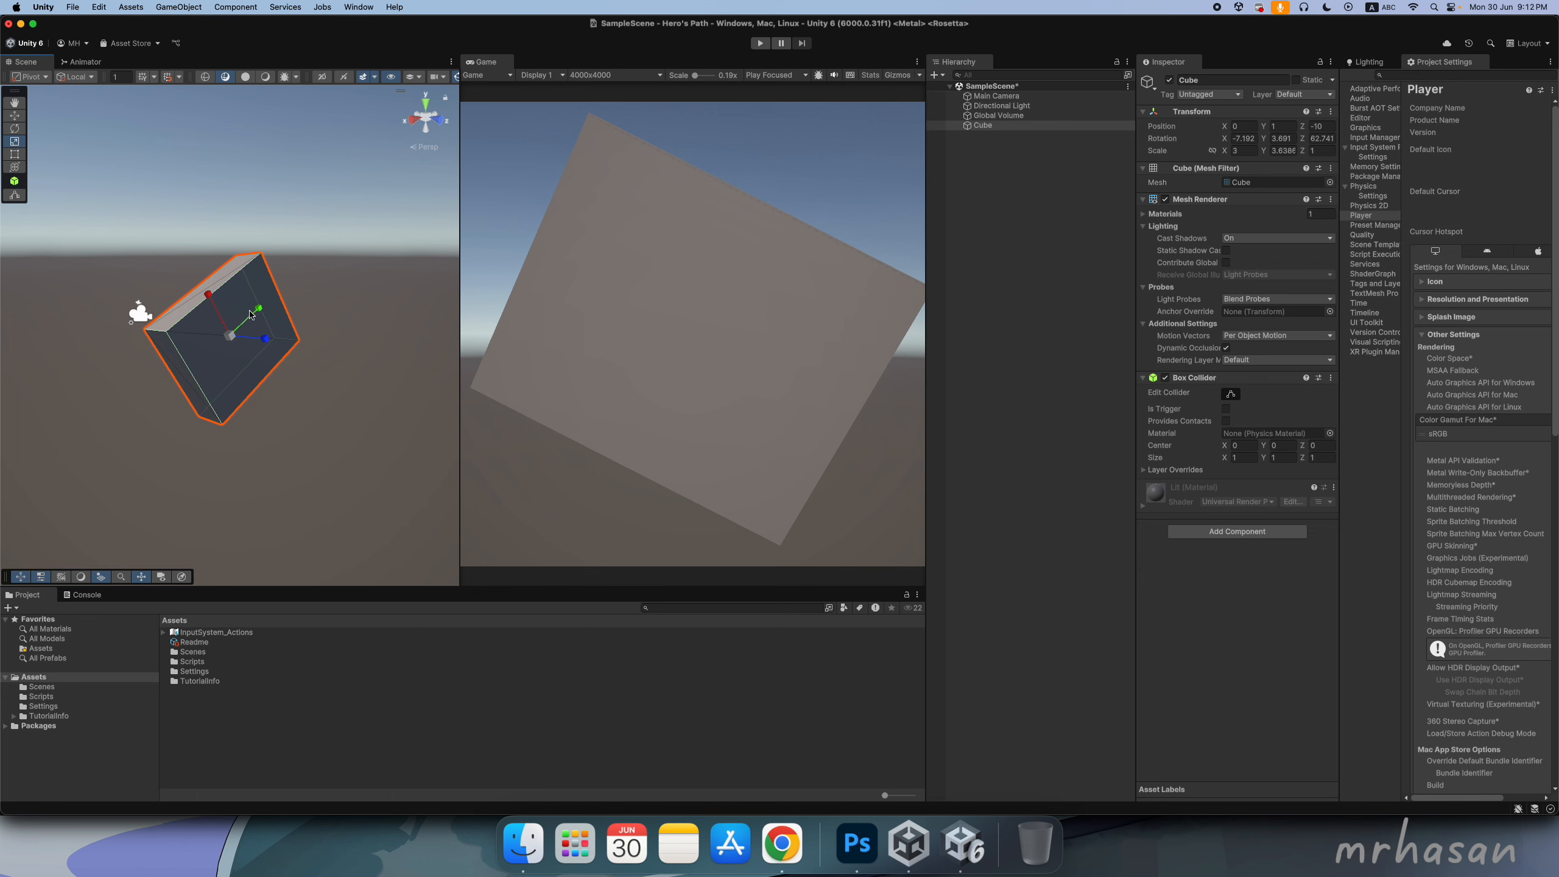
{"action": "left_click_drag", "start_coordinate": [258, 307], "coordinate": [256, 320]}
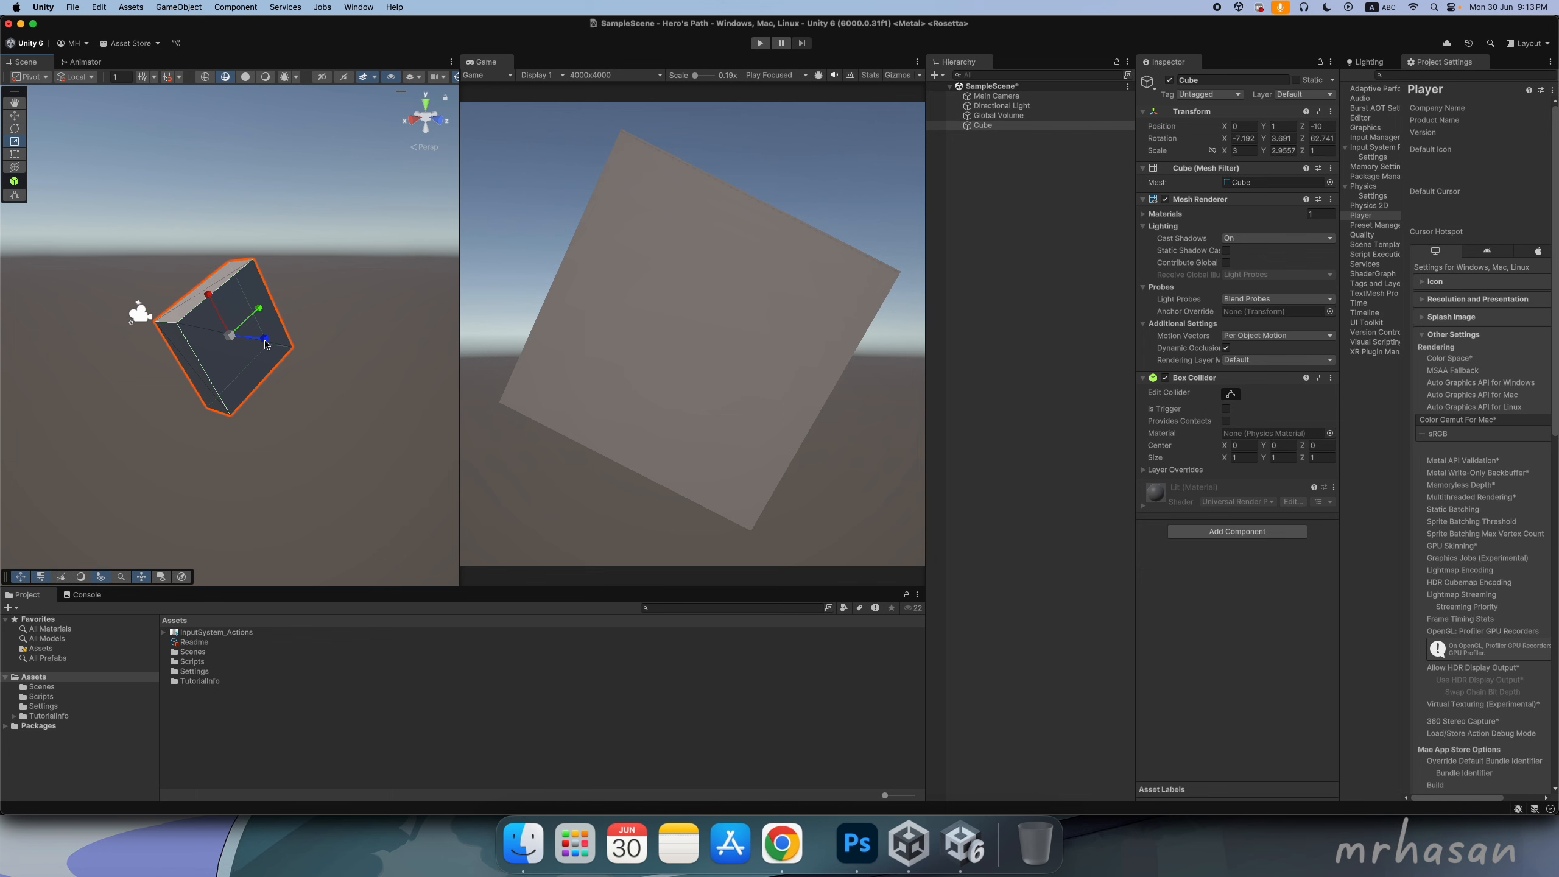
{"action": "left_click_drag", "start_coordinate": [265, 343], "coordinate": [322, 348]}
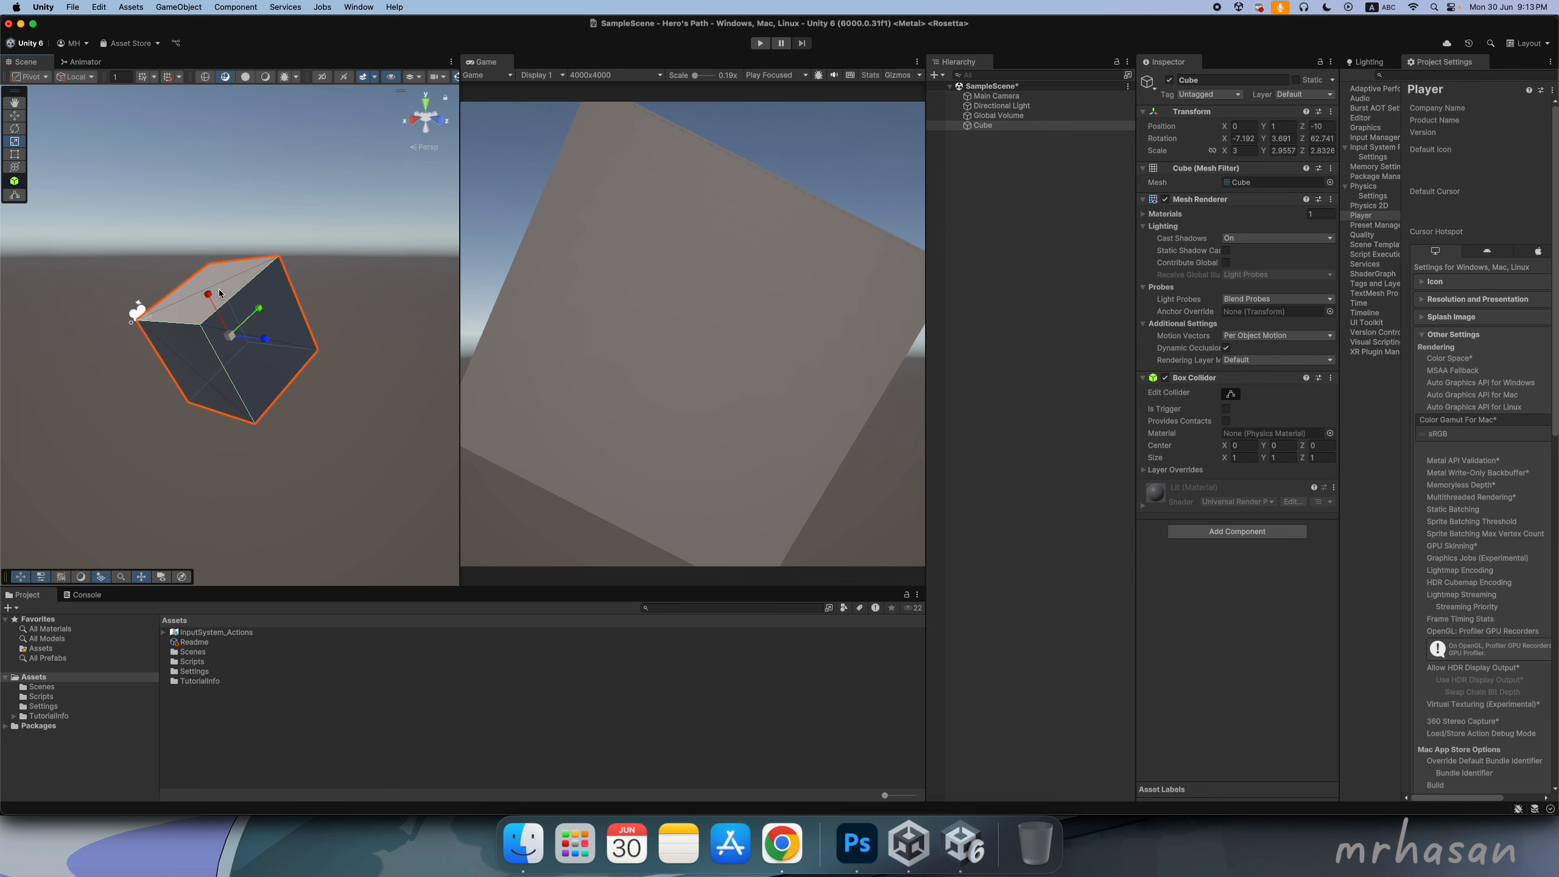
{"action": "left_click_drag", "start_coordinate": [209, 300], "coordinate": [183, 237]}
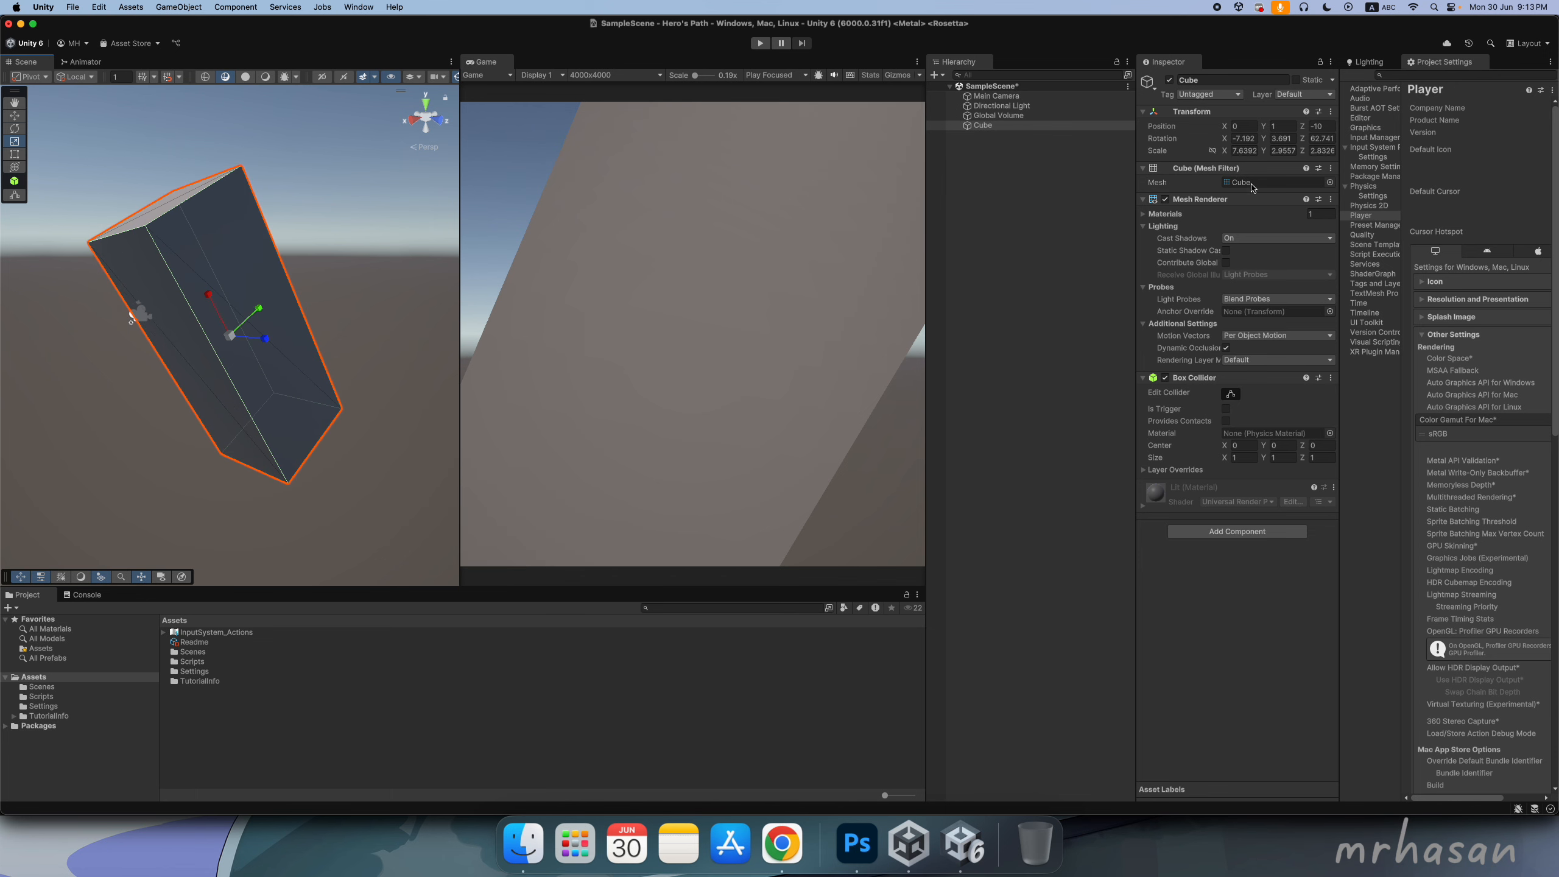
- Adjust the cube's X scale to 7.37, and shrink the cube uniformly until its X scale is about 2.41
{"action": "left_click", "coordinate": [1235, 151]}
{"action": "type", "text": "8.2"}
{"action": "left_click_drag", "start_coordinate": [1235, 157], "coordinate": [931, 225]}
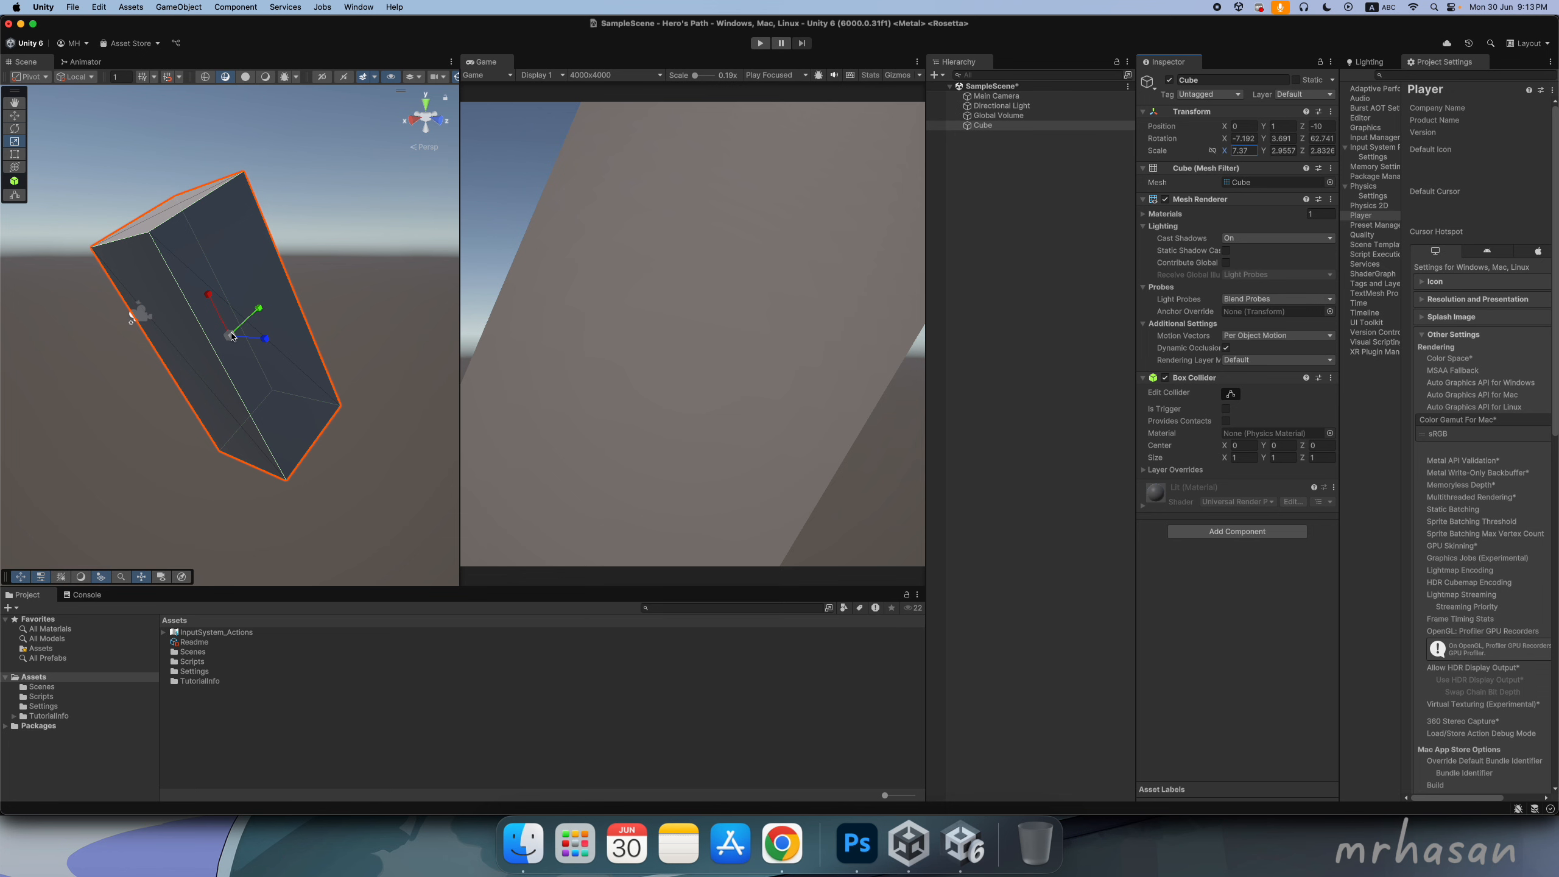
{"action": "left_click_drag", "start_coordinate": [230, 335], "coordinate": [123, 295]}
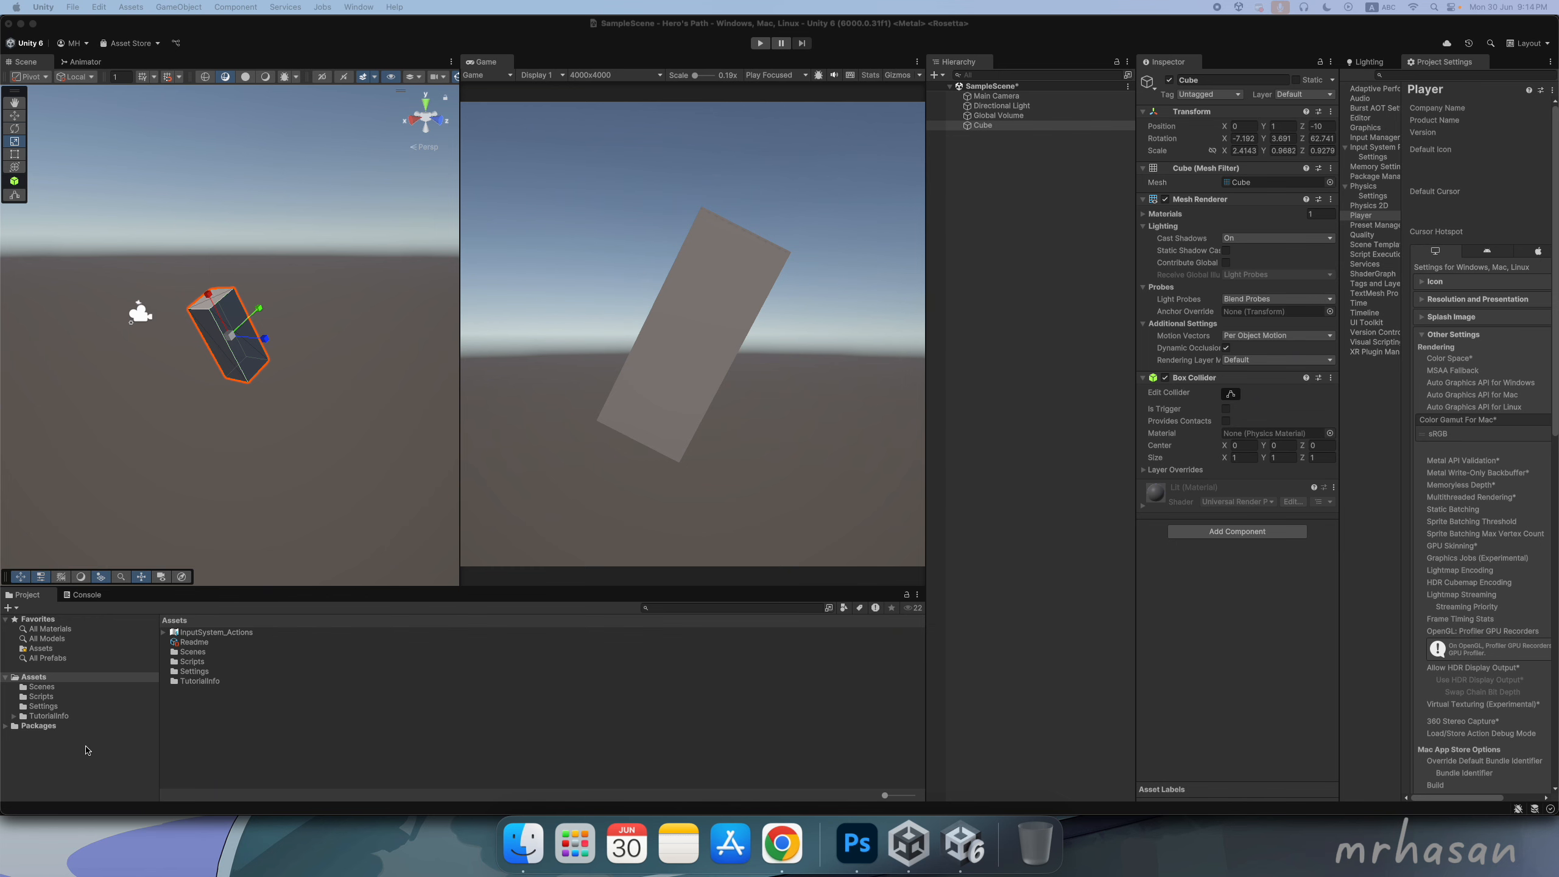
- Create a folder named Material in the Assets folder and open it
{"action": "right_click", "coordinate": [77, 677]}
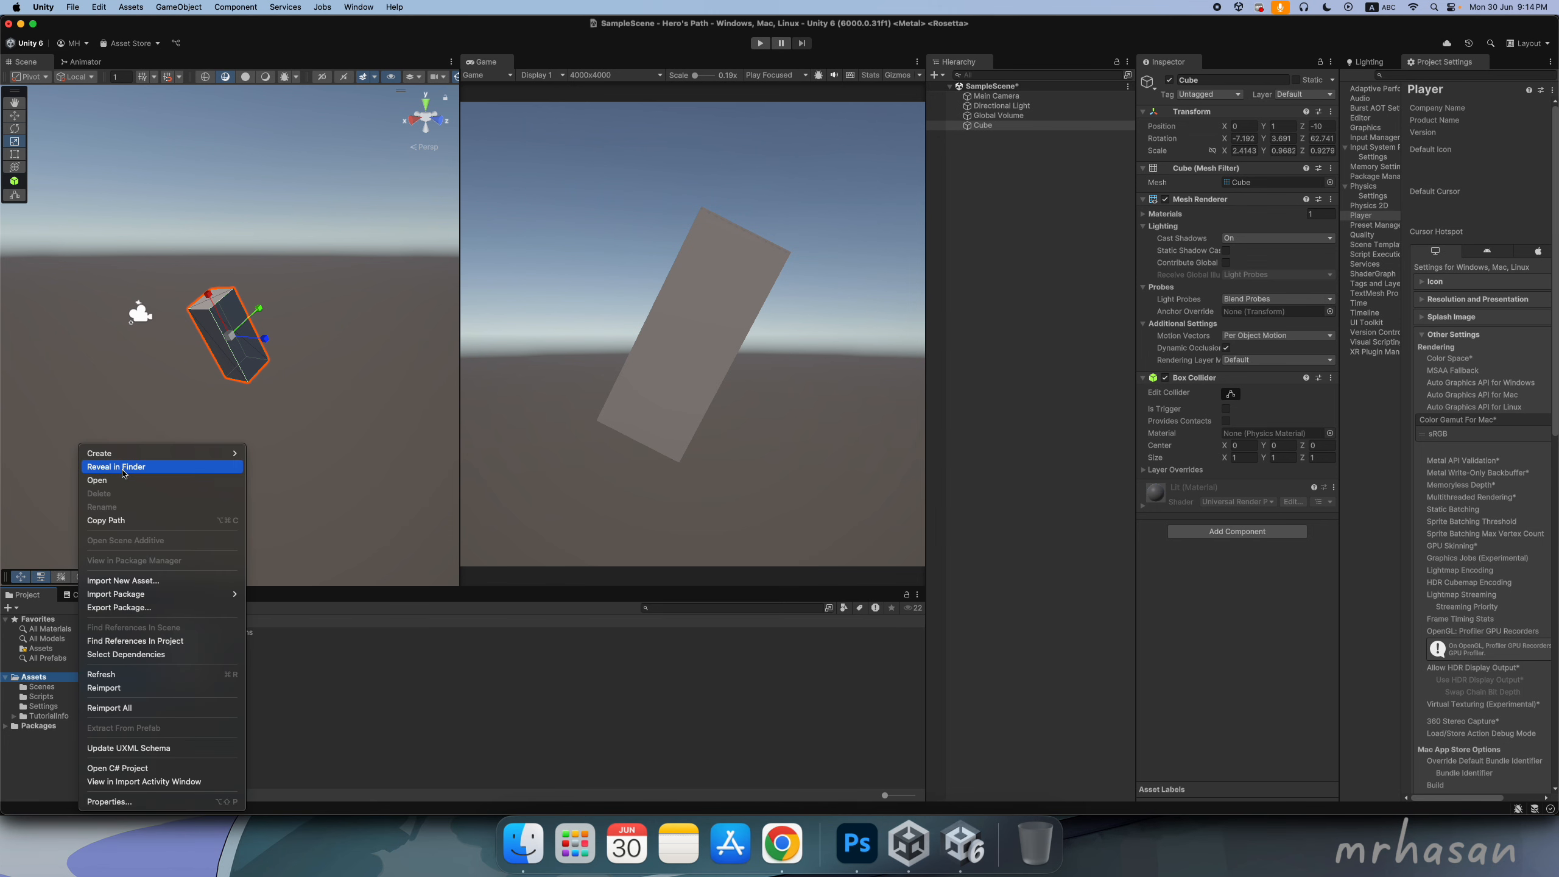
{"action": "mouse_move", "coordinate": [123, 459]}
{"action": "left_click", "coordinate": [270, 453]}
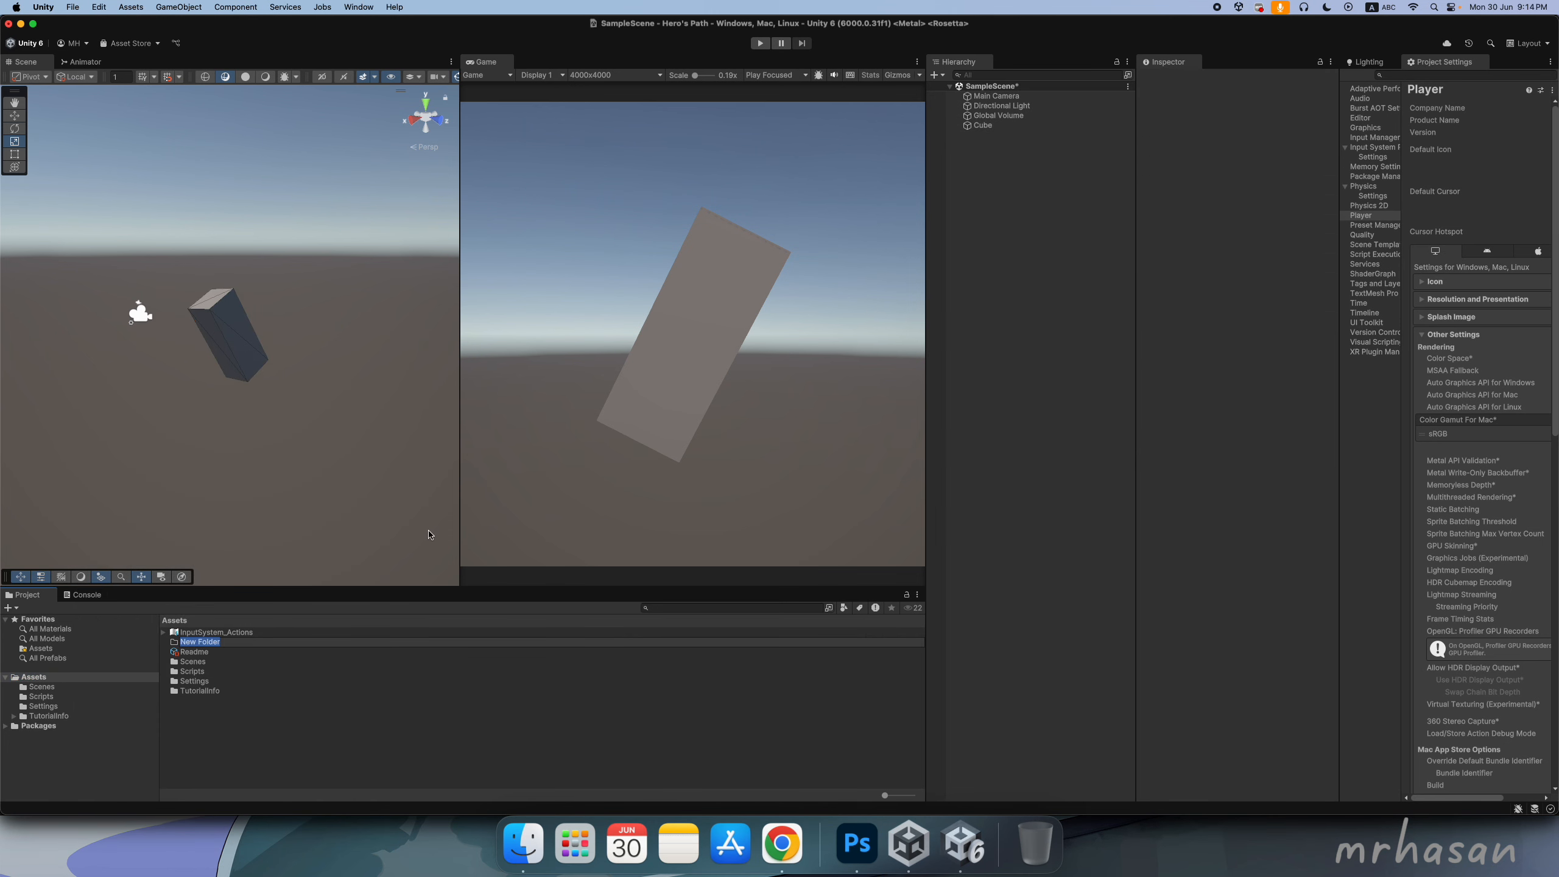
{"action": "type", "text": "MAt"}
{"action": "key", "text": "Return"}
{"action": "double_click", "coordinate": [295, 642]}
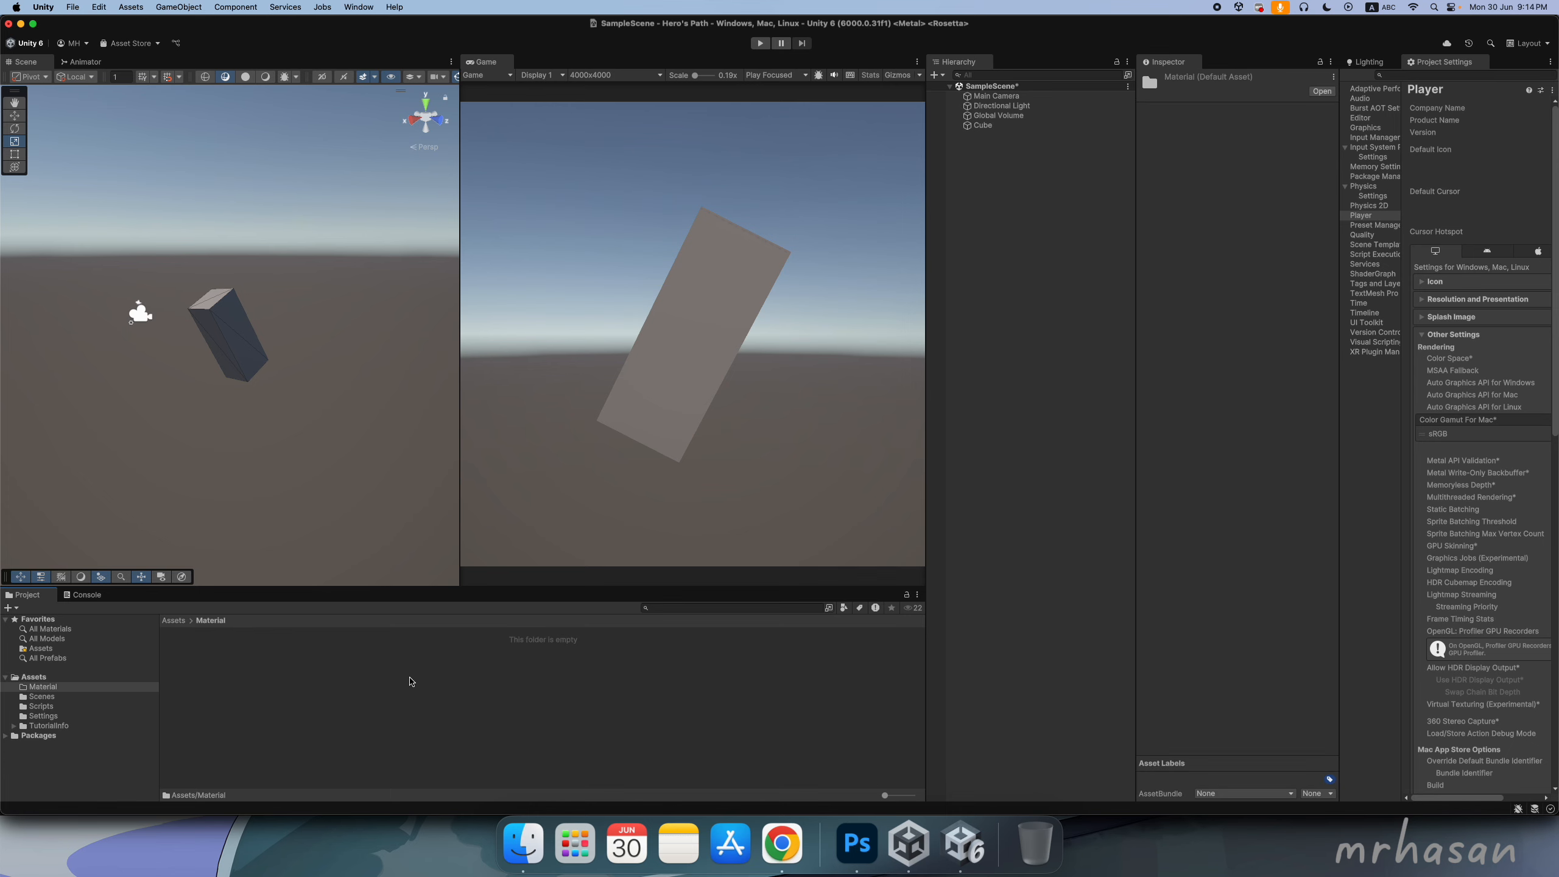
- Create a material named CubeMat inside the Material folder
{"action": "right_click", "coordinate": [458, 684]}
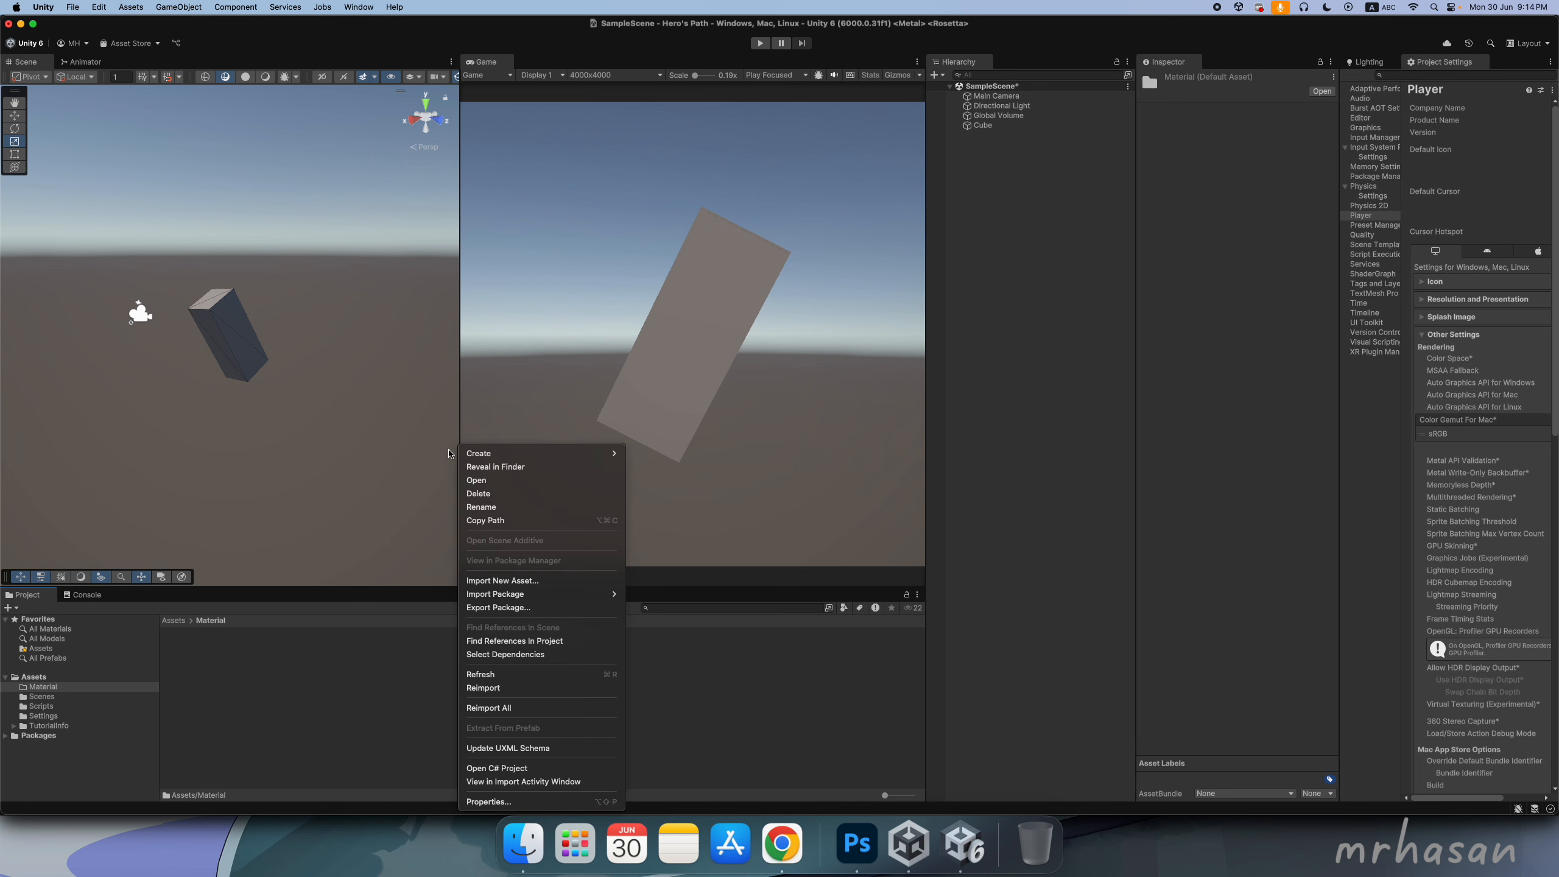
{"action": "mouse_move", "coordinate": [571, 453]}
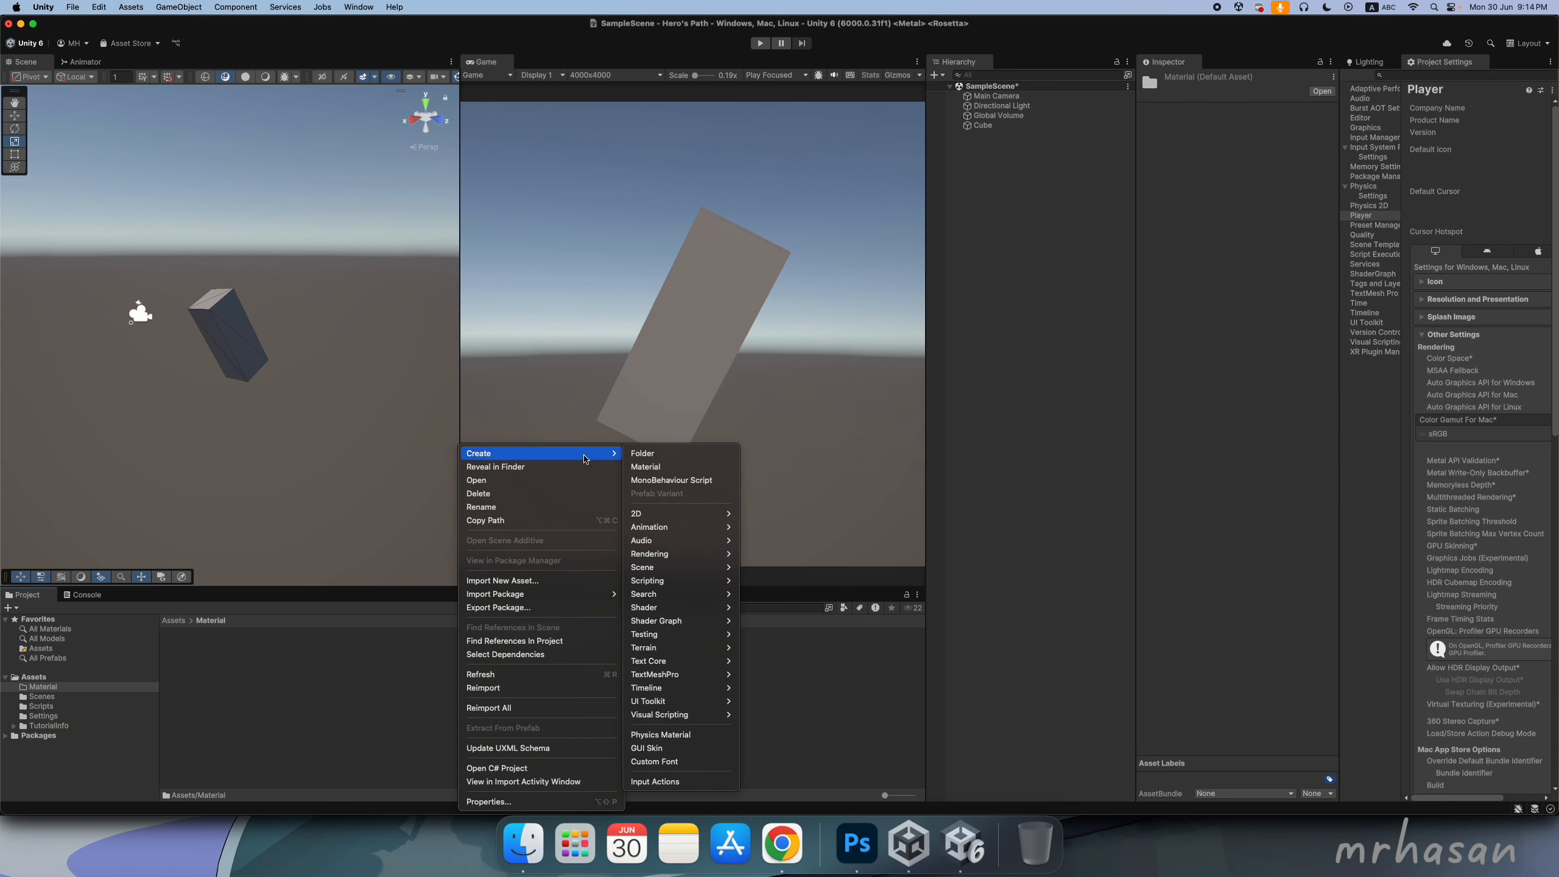
{"action": "left_click", "coordinate": [681, 465]}
{"action": "type", "text": "Cu"}
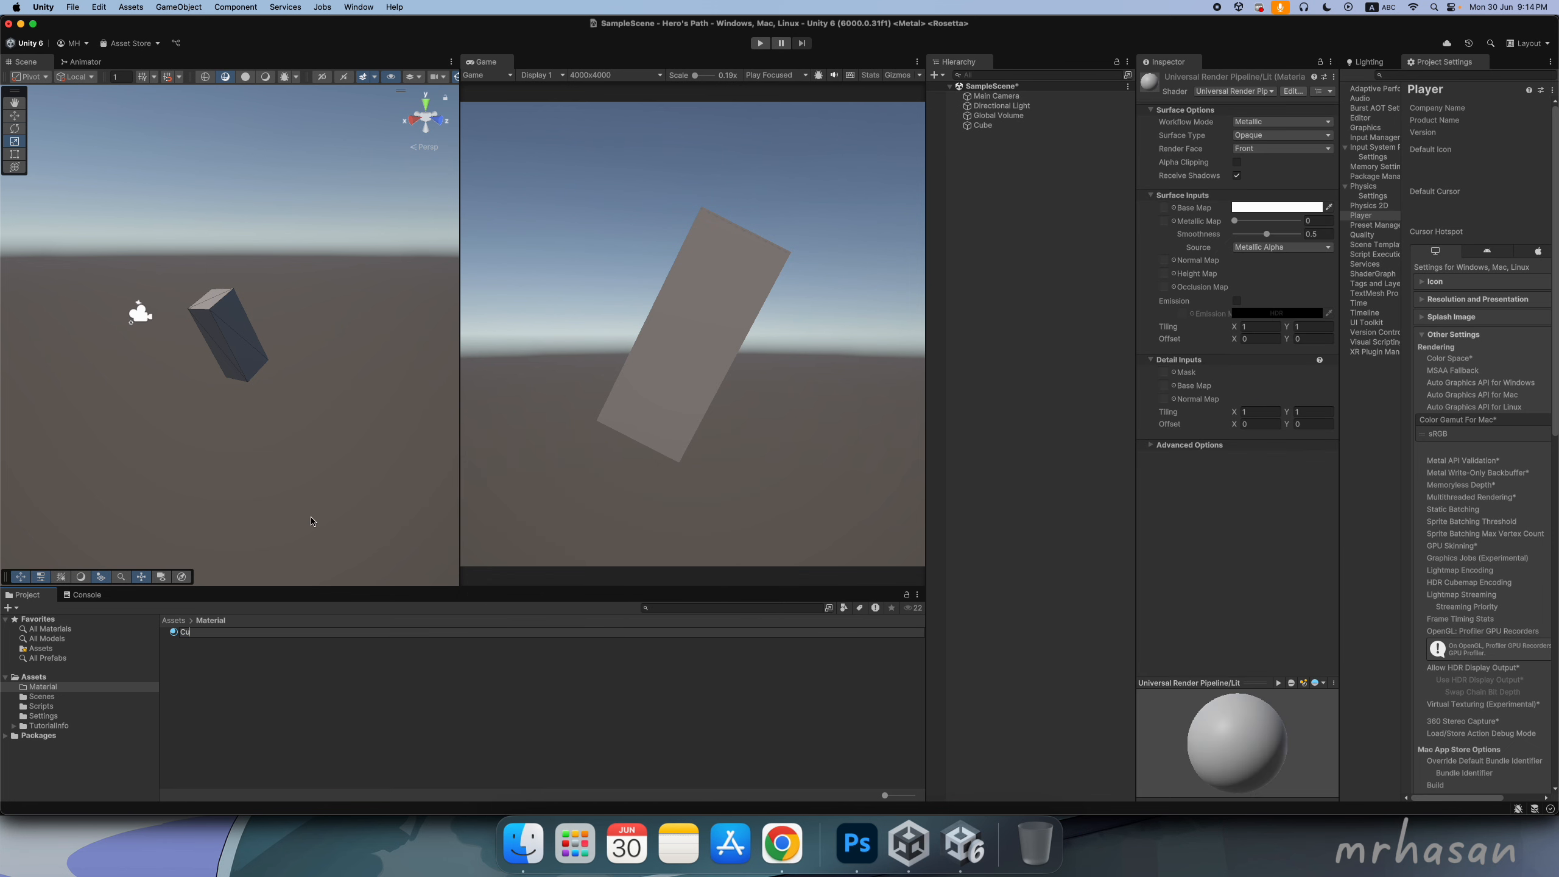
{"action": "type", "text": "beMat"}
{"action": "key", "text": "Return"}
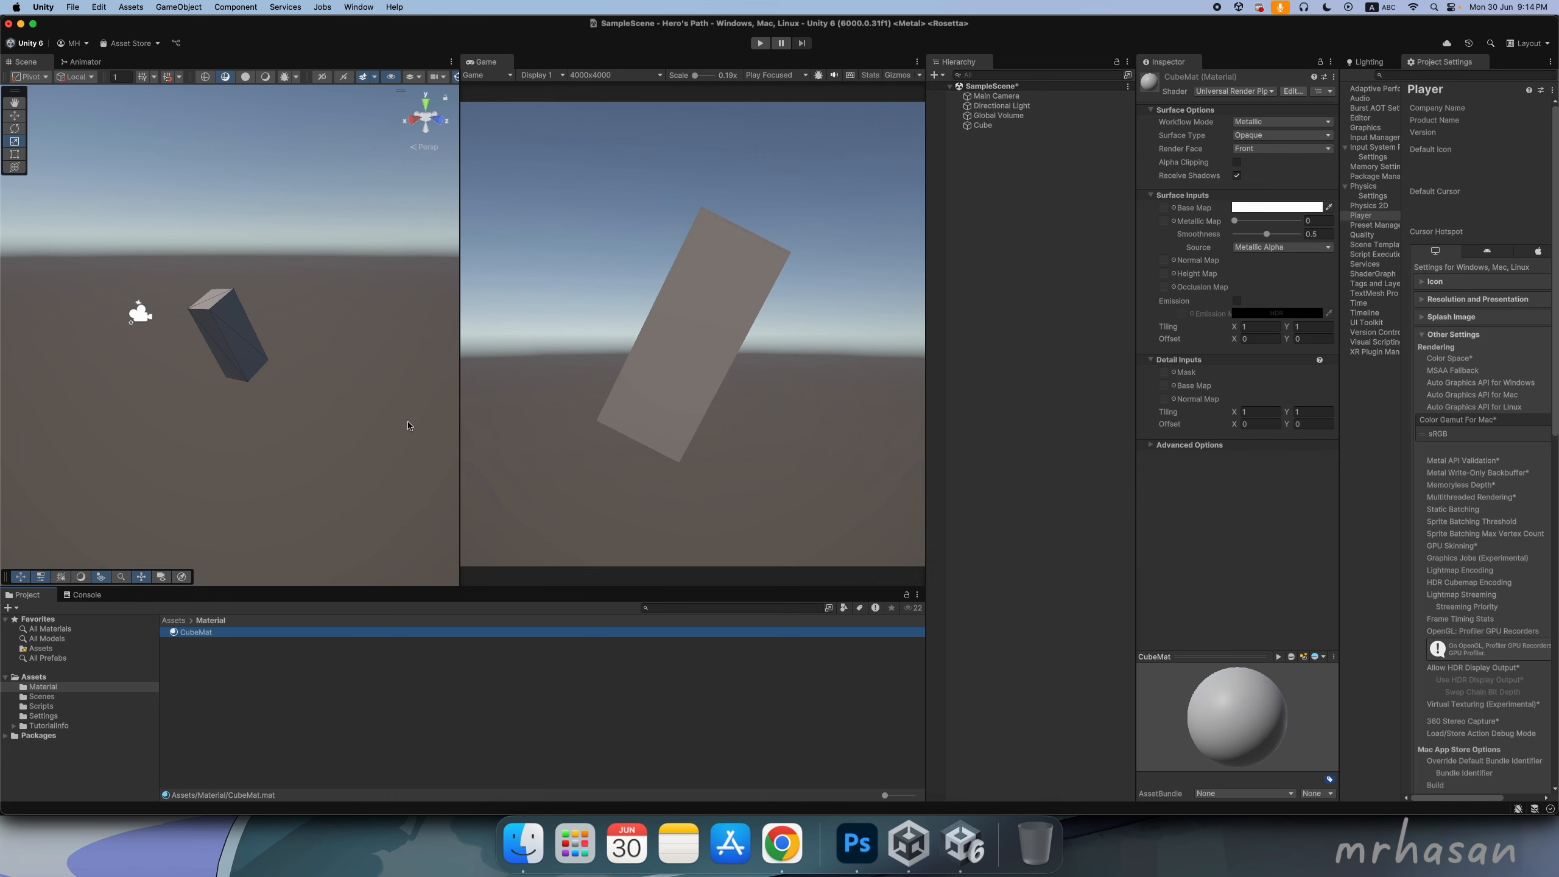
- Assign CubeMat to the Cube and set the material's Base Map colour to lime green
{"action": "left_click", "coordinate": [985, 126]}
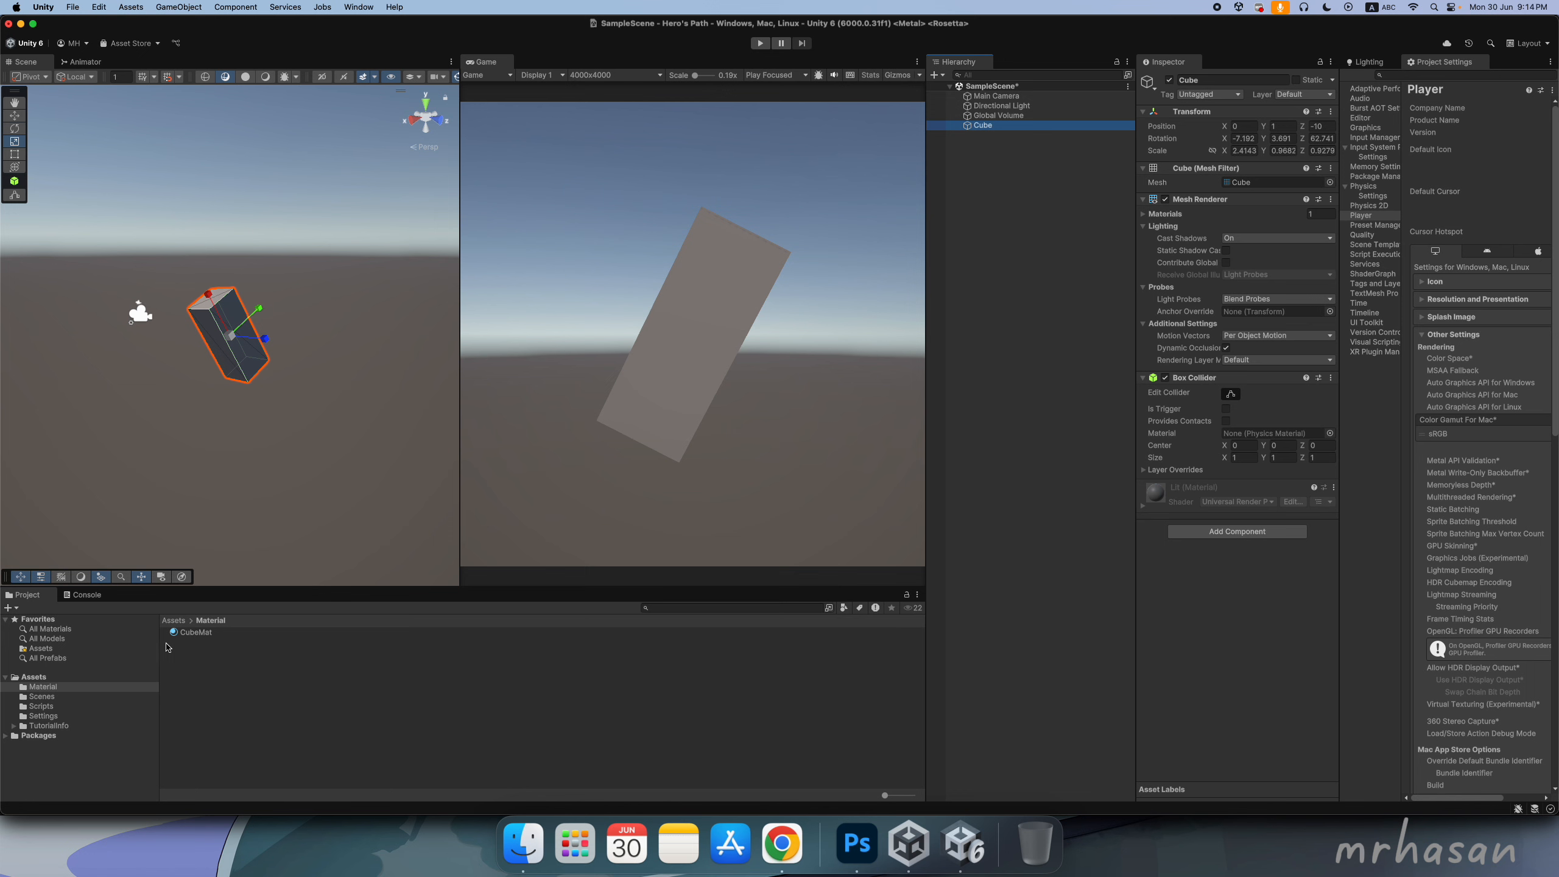
{"action": "left_click_drag", "start_coordinate": [202, 636], "coordinate": [1221, 603]}
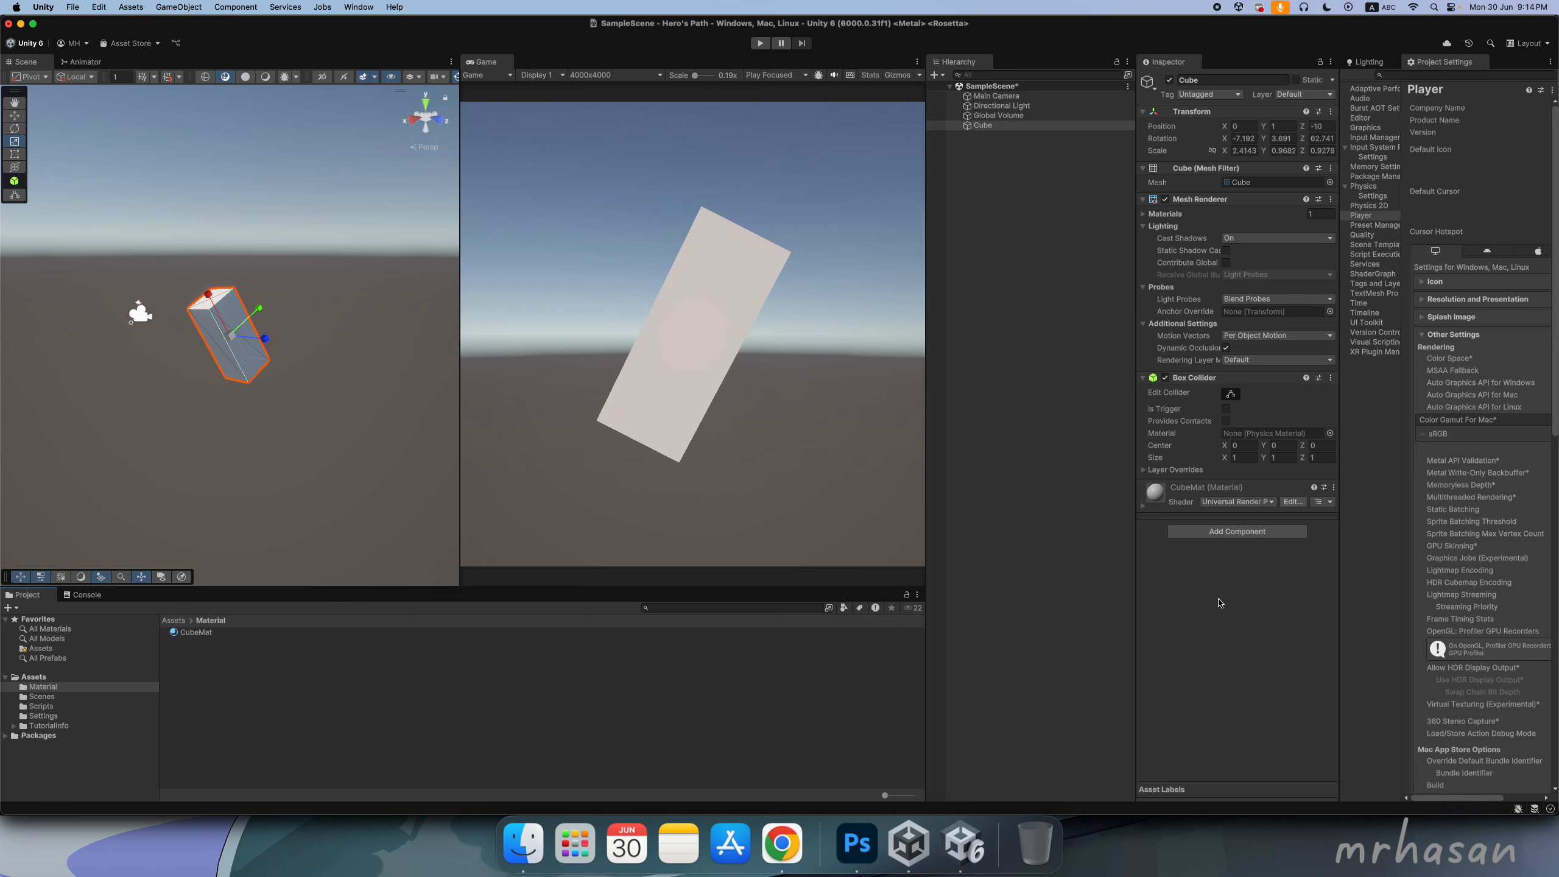
{"action": "left_click", "coordinate": [260, 636]}
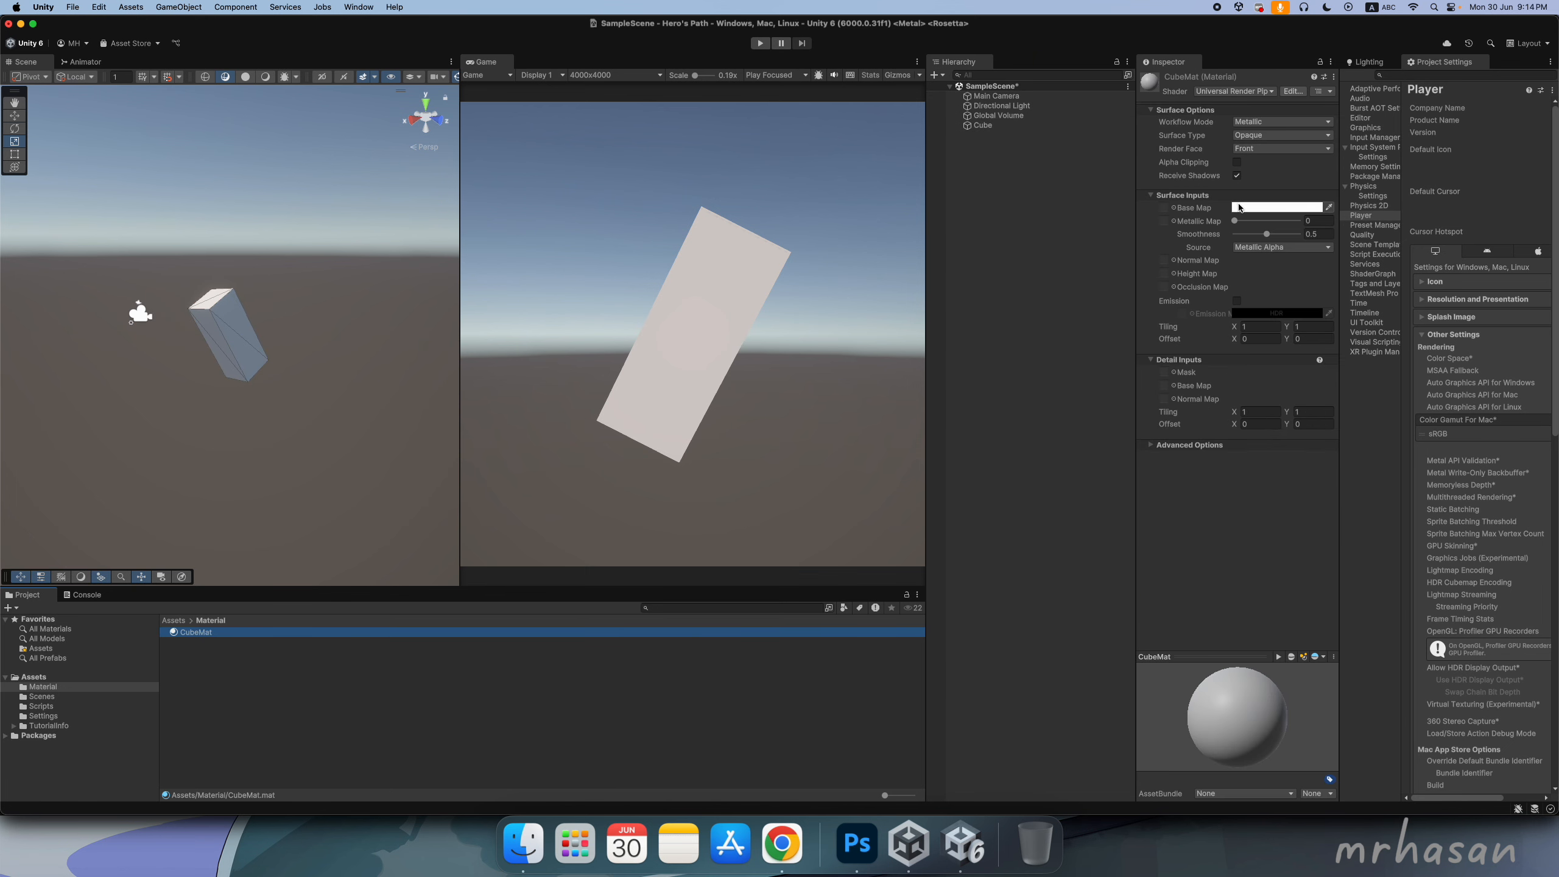
{"action": "left_click", "coordinate": [1270, 207]}
{"action": "left_click_drag", "start_coordinate": [1334, 274], "coordinate": [1321, 243]}
{"action": "left_click", "coordinate": [811, 380]}
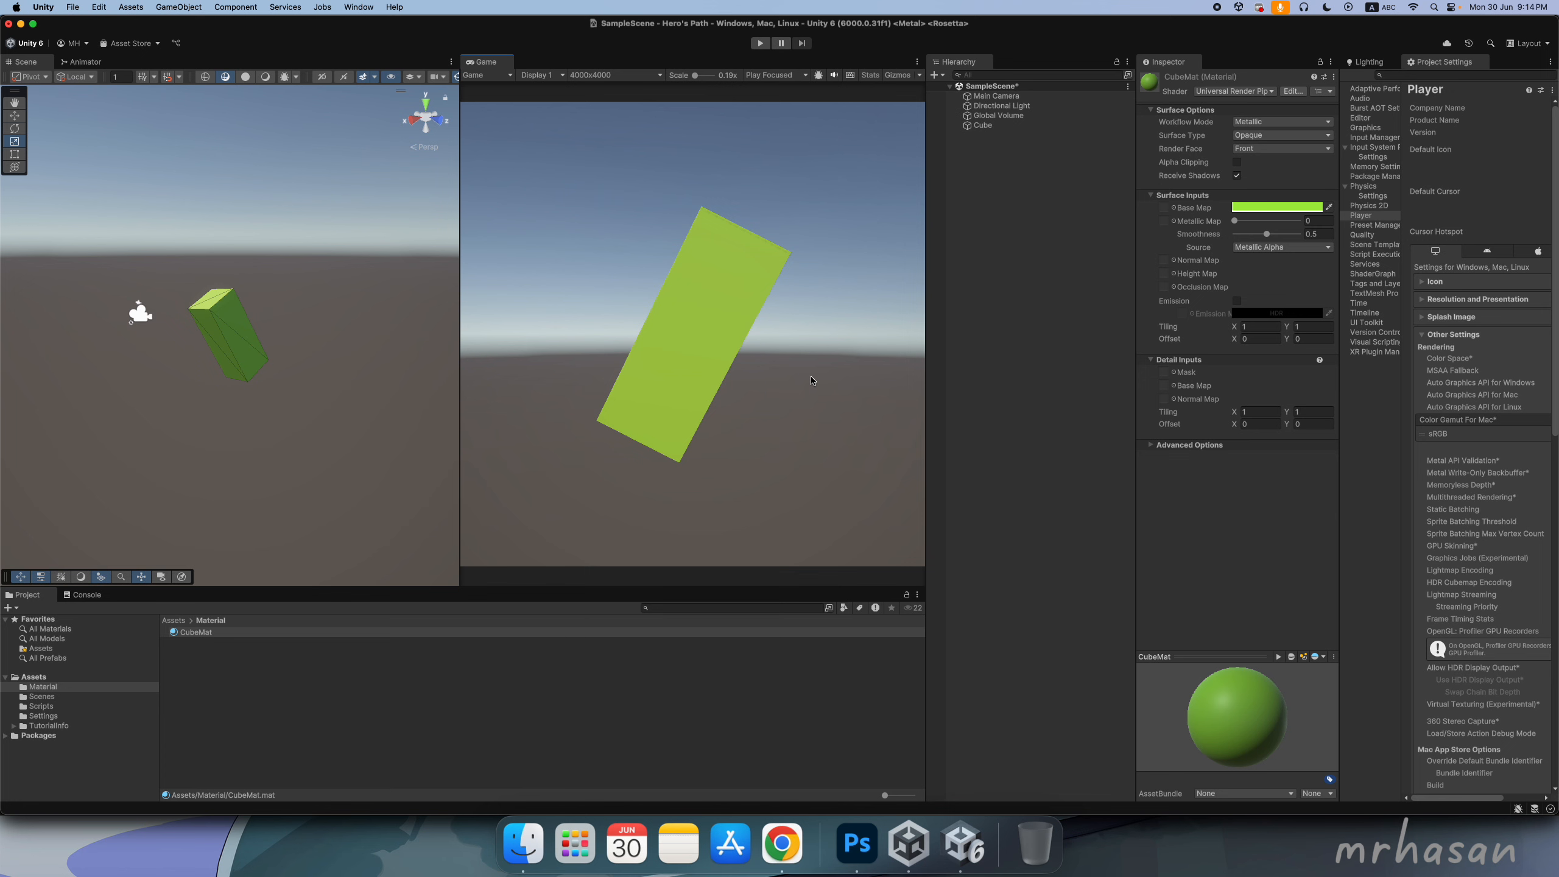